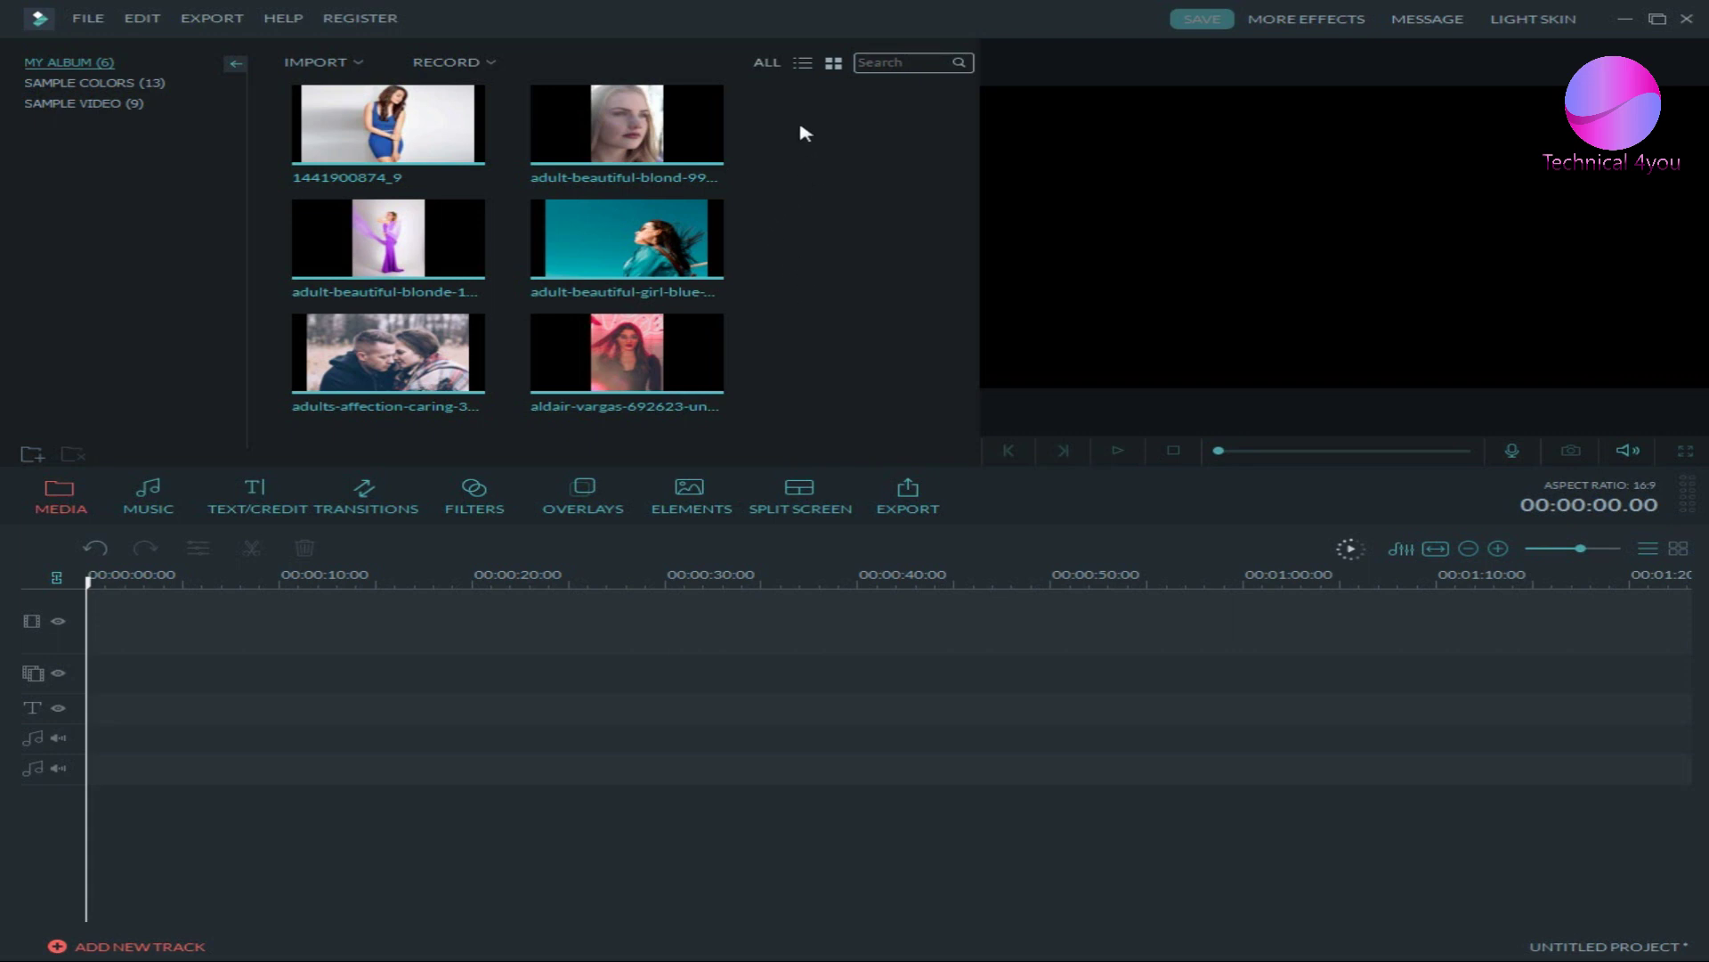
- Select the six My Album photos and drag them in sequence onto the video track
left_click_drag(783, 132, 805, 279)
left_click_drag(824, 118, 405, 356)
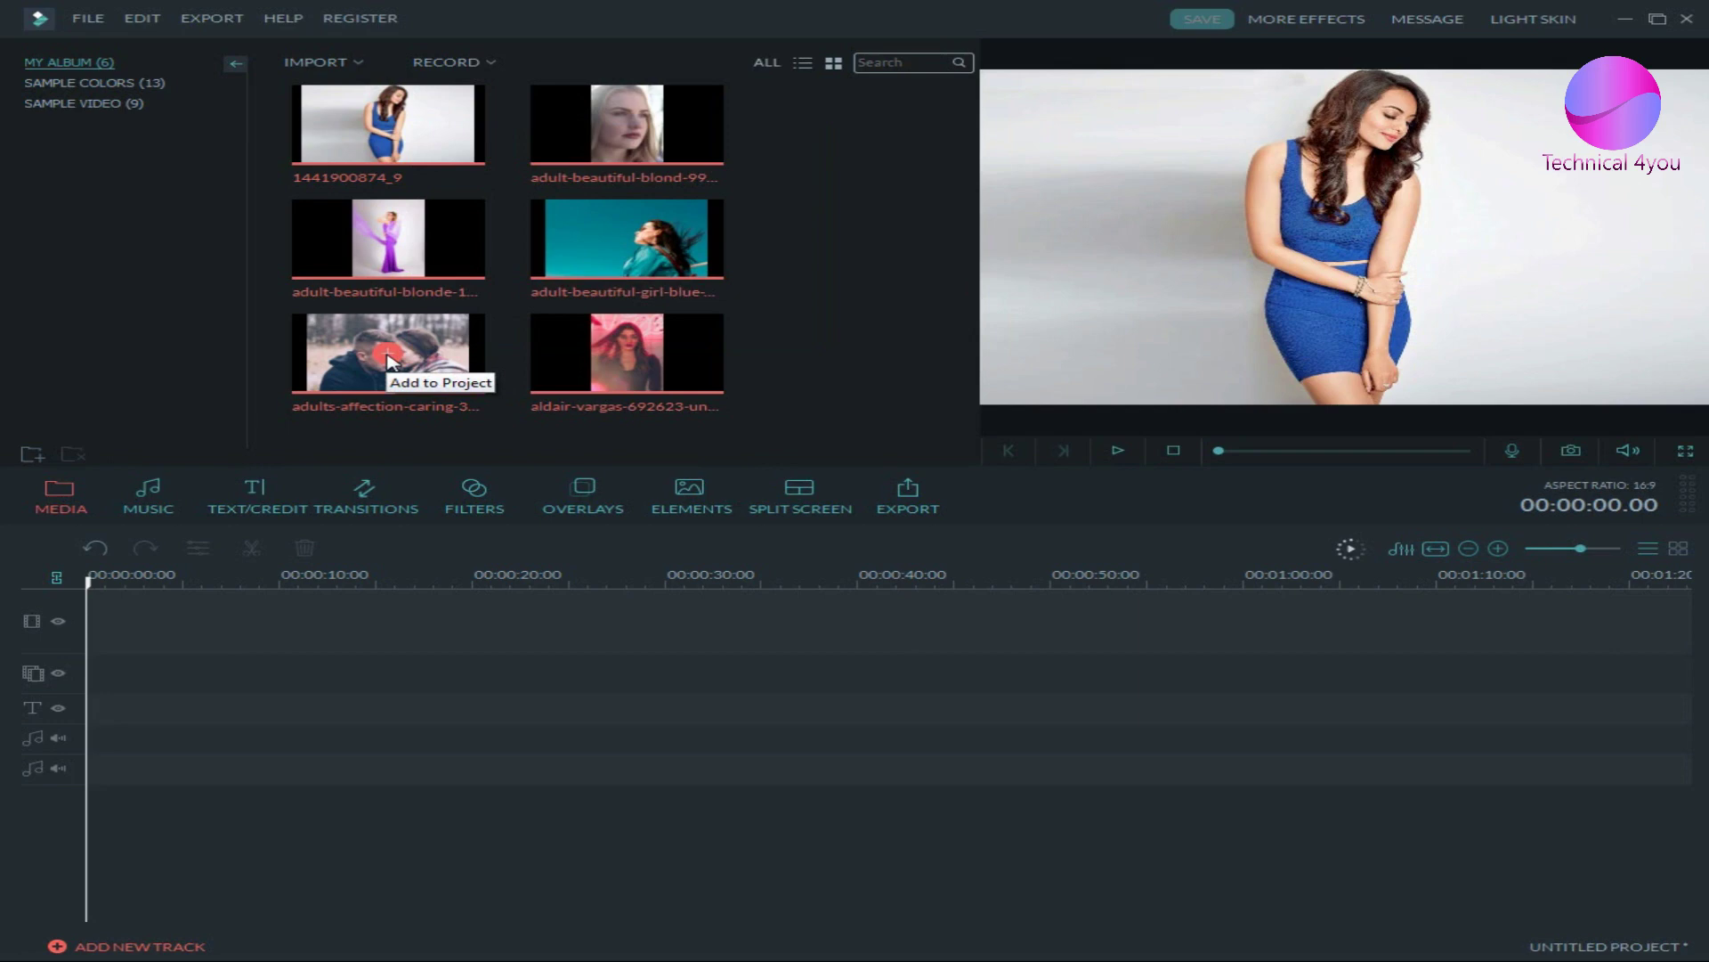
left_click(797, 209)
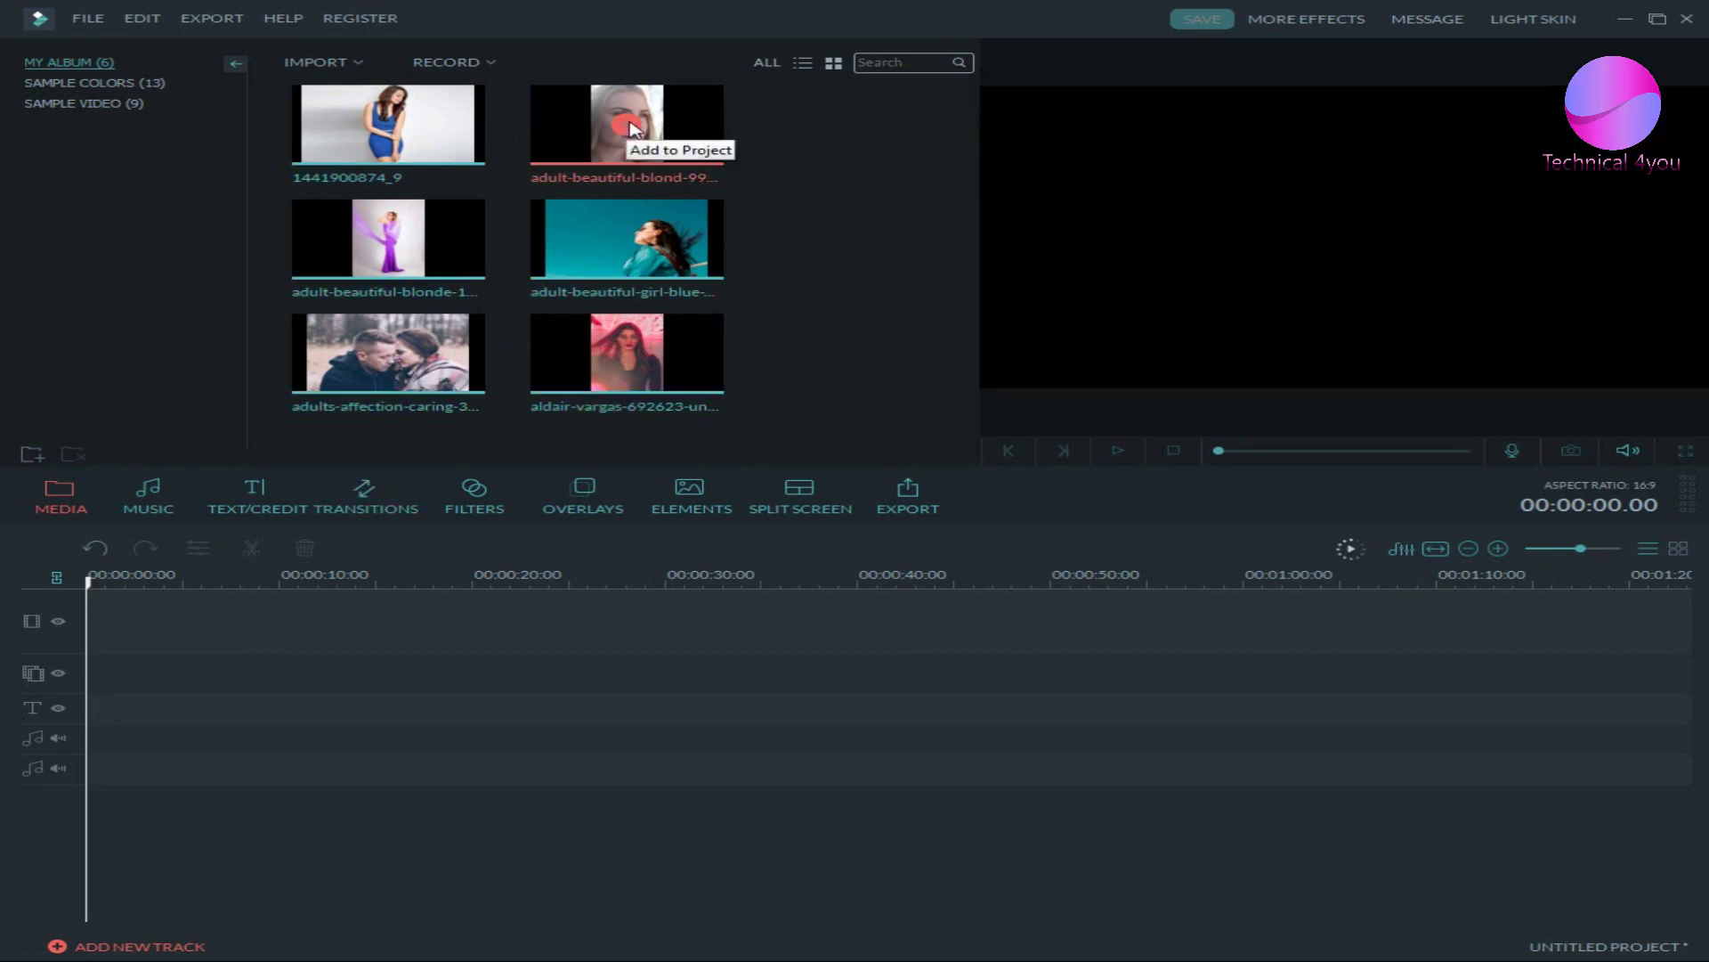
left_click_drag(717, 130, 915, 229)
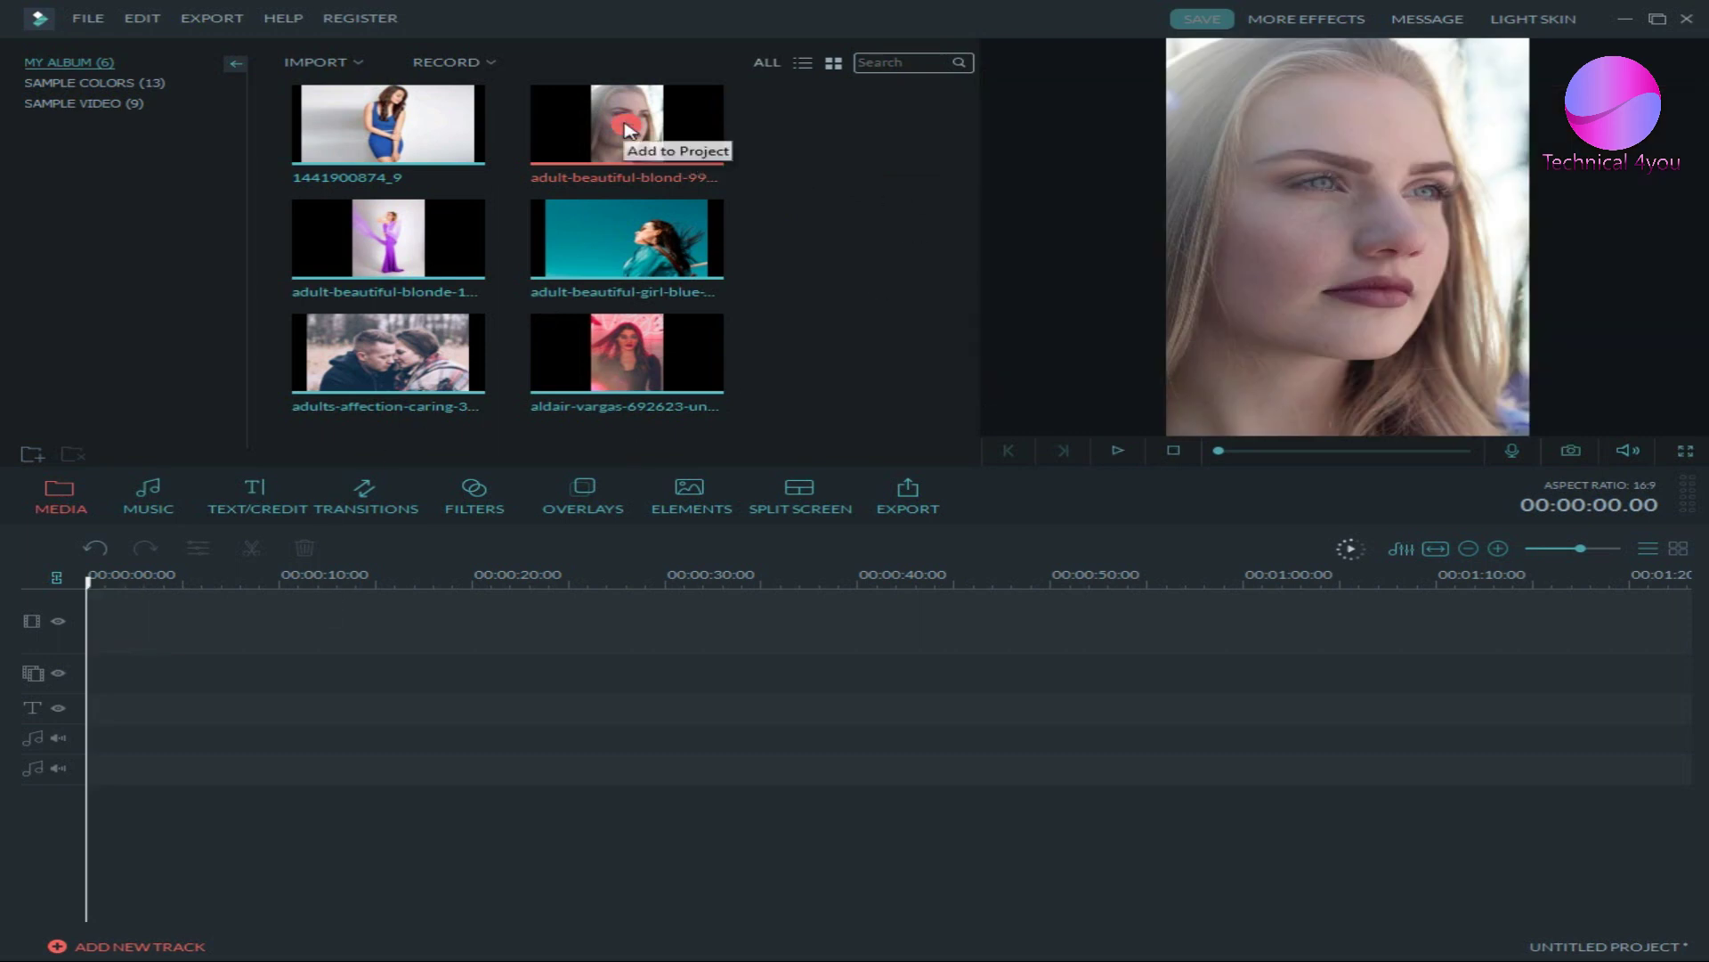
left_click_drag(787, 123, 381, 348)
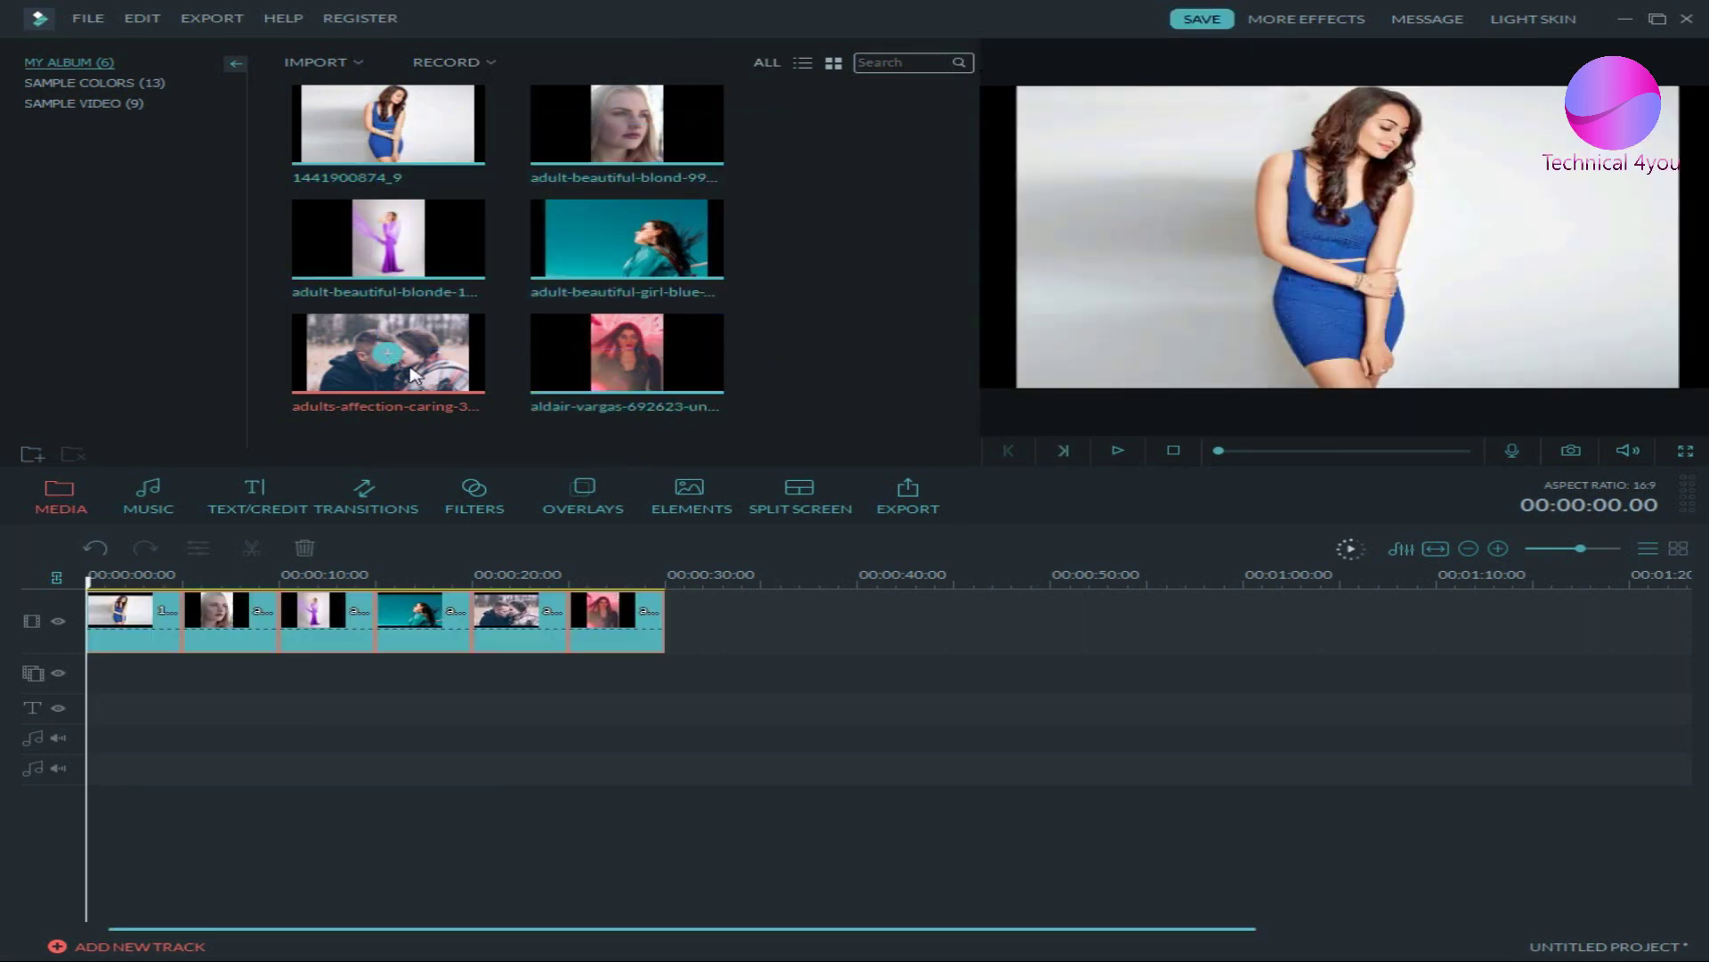
- Move the teal photo clip to the start of the timeline
left_click(982, 634)
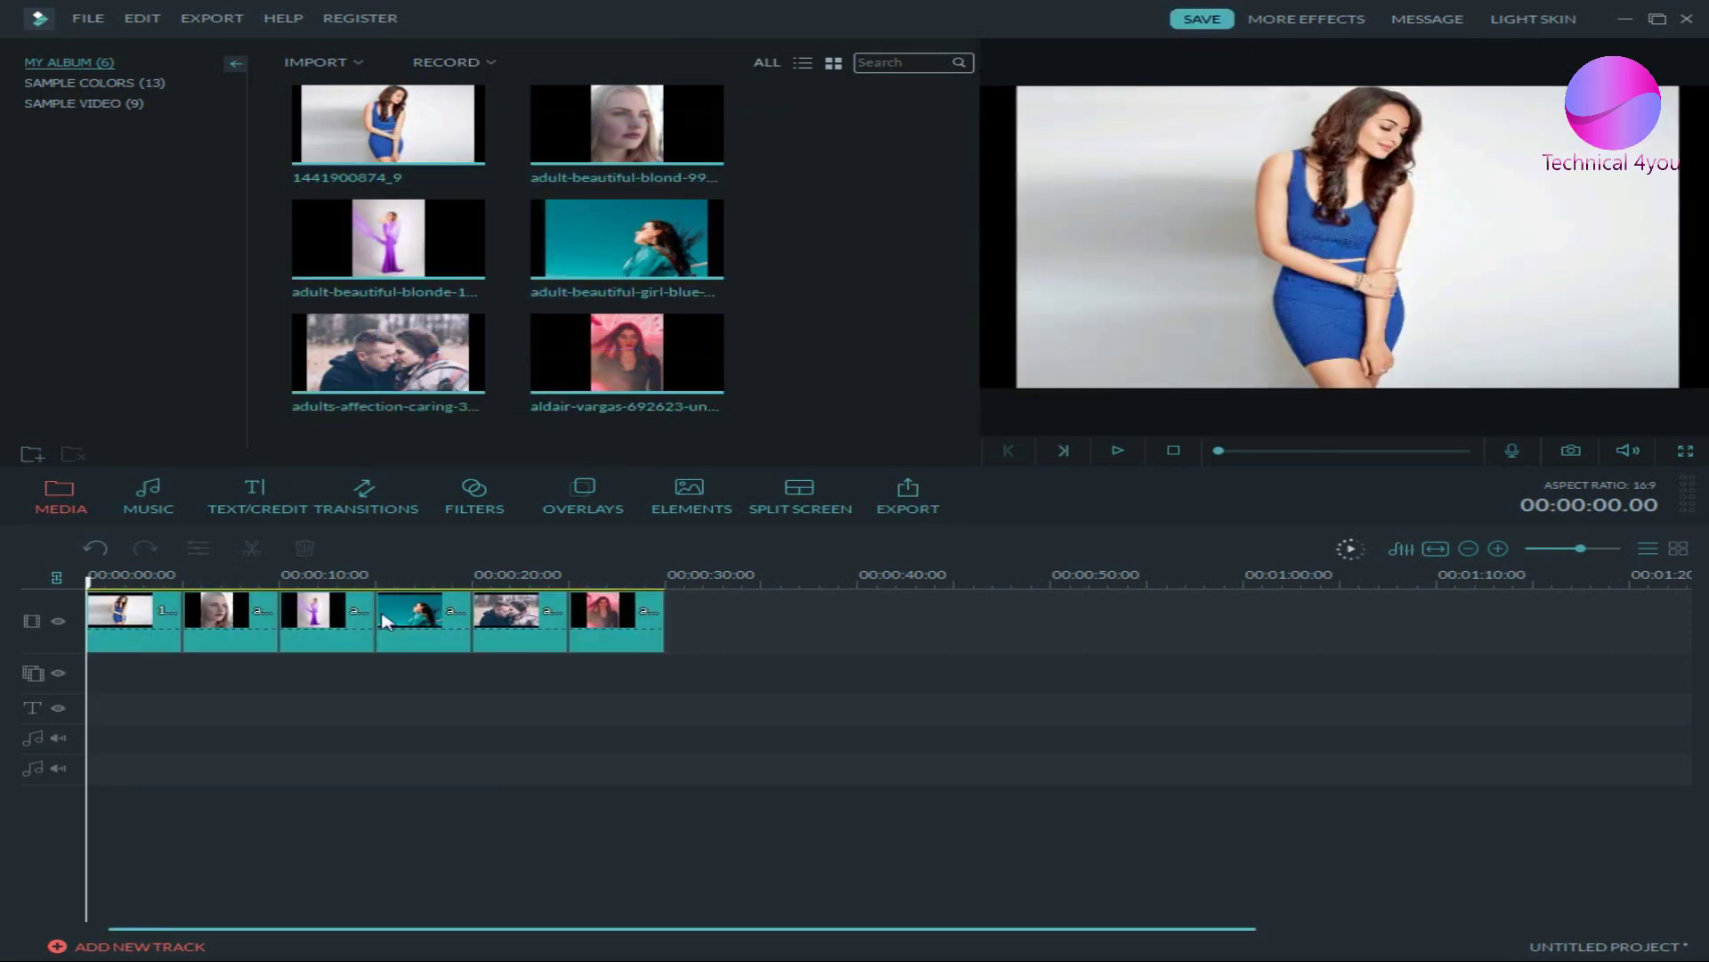
left_click(150, 619)
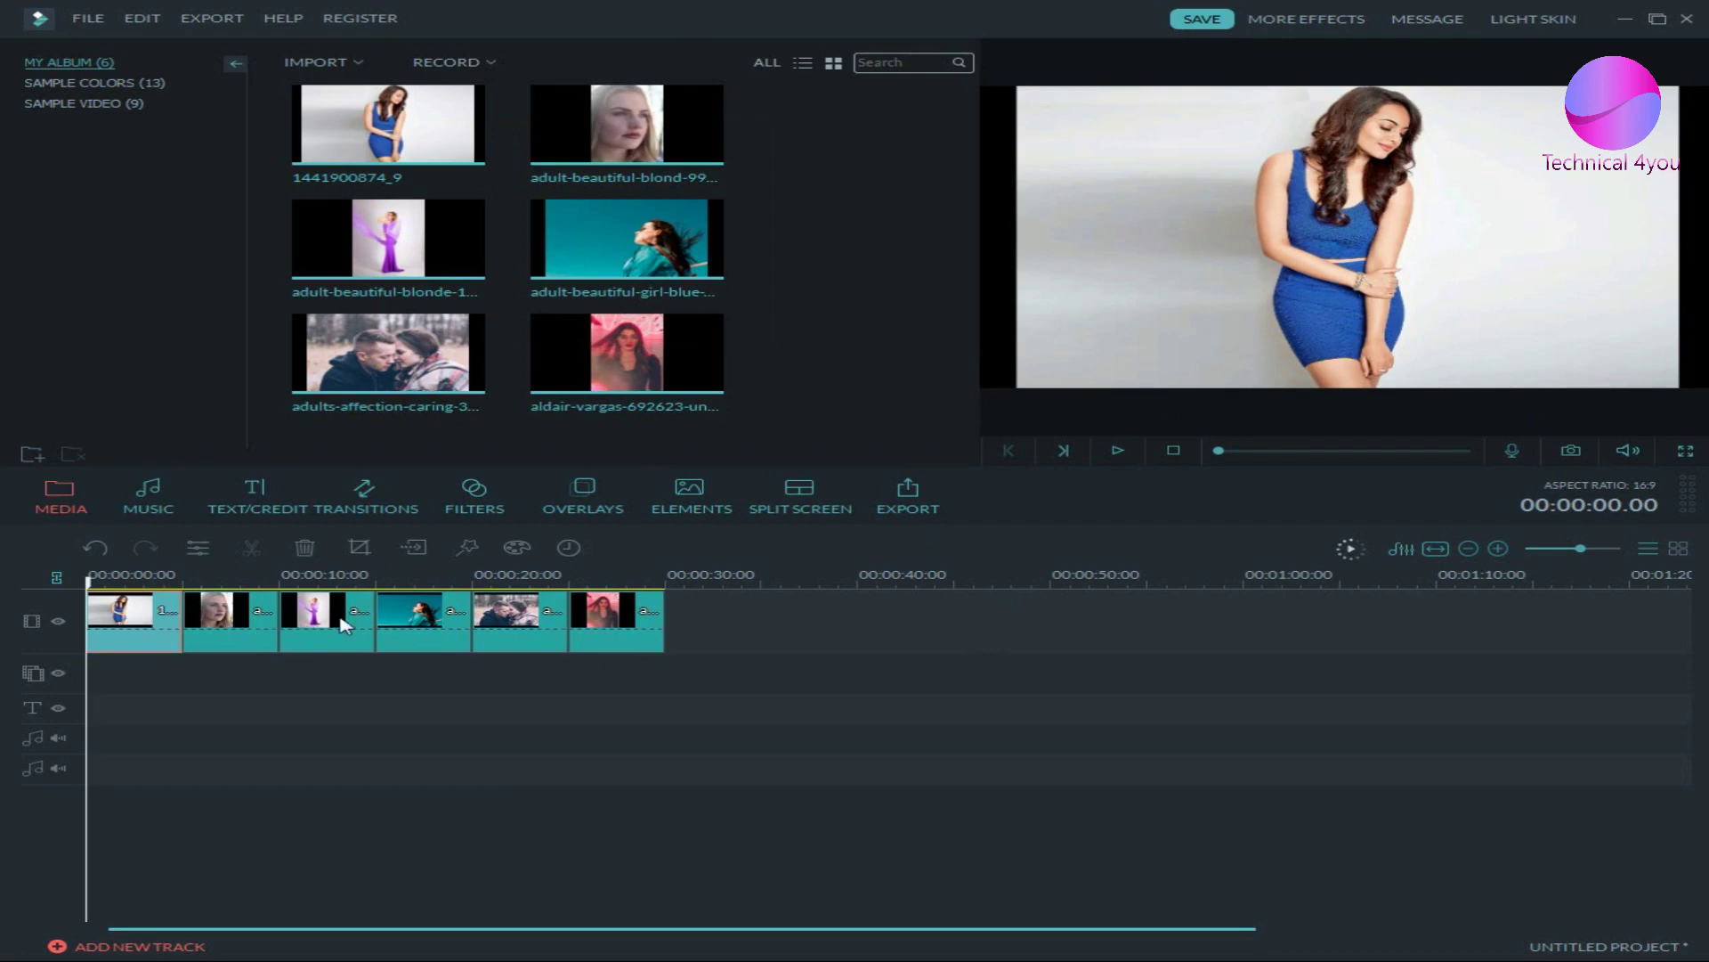
left_click(408, 619)
key("Delete")
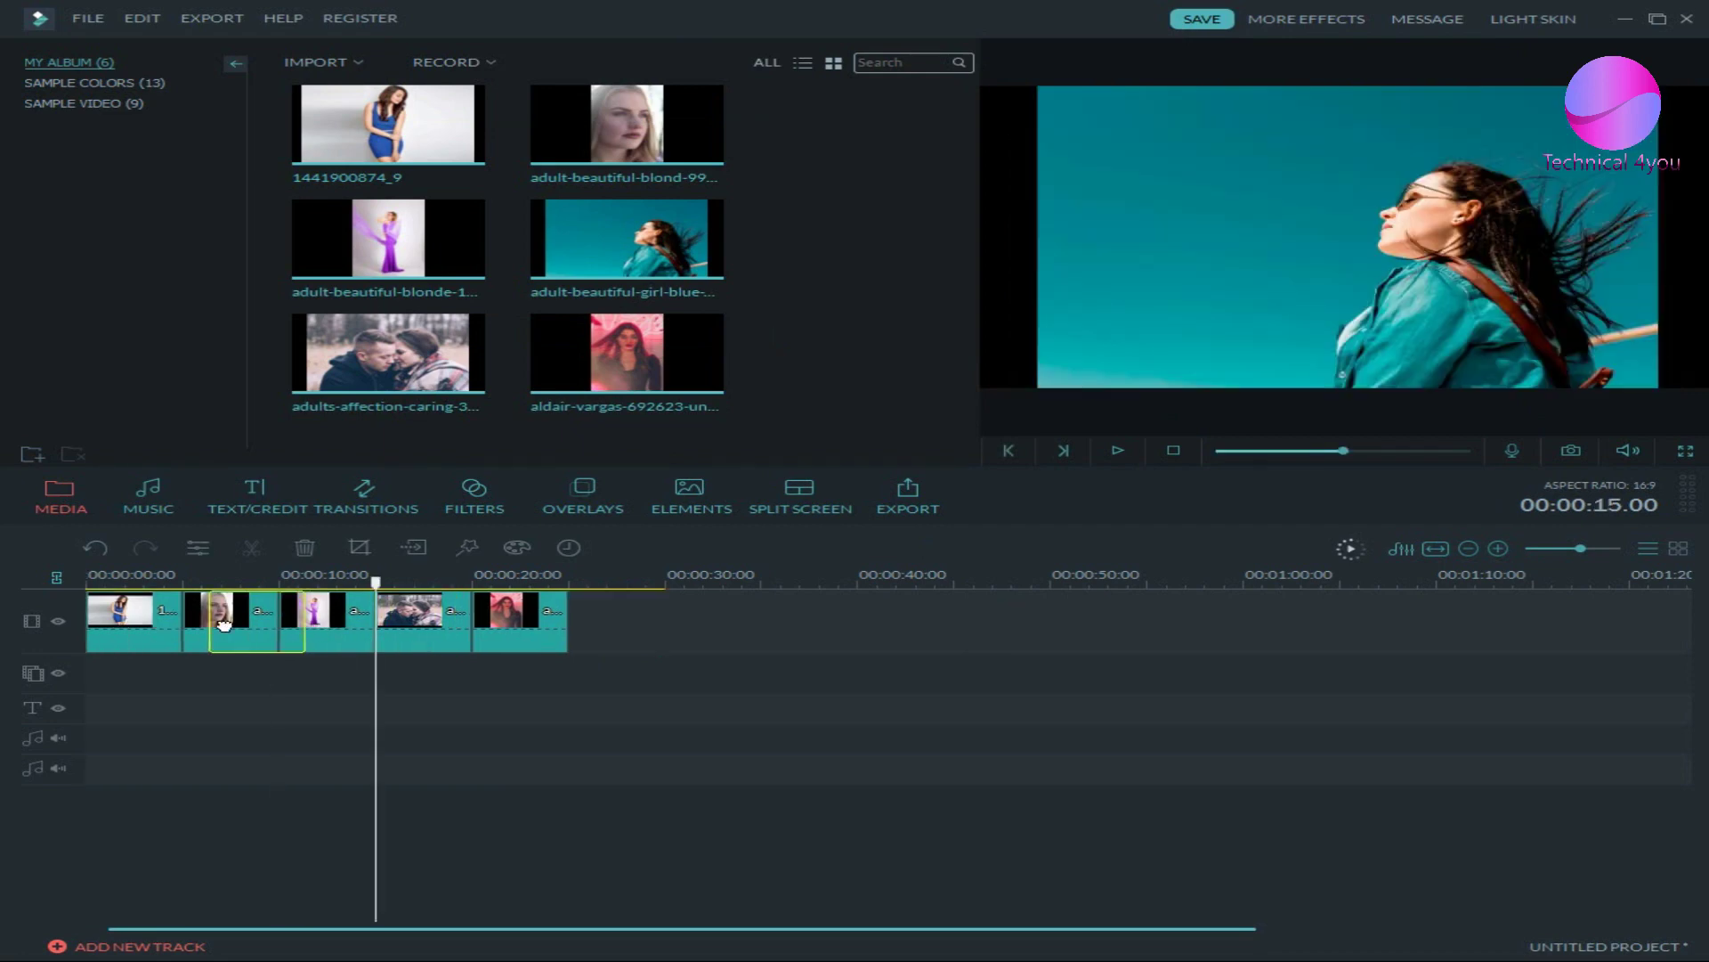
left_click(111, 625)
key("ctrl+v")
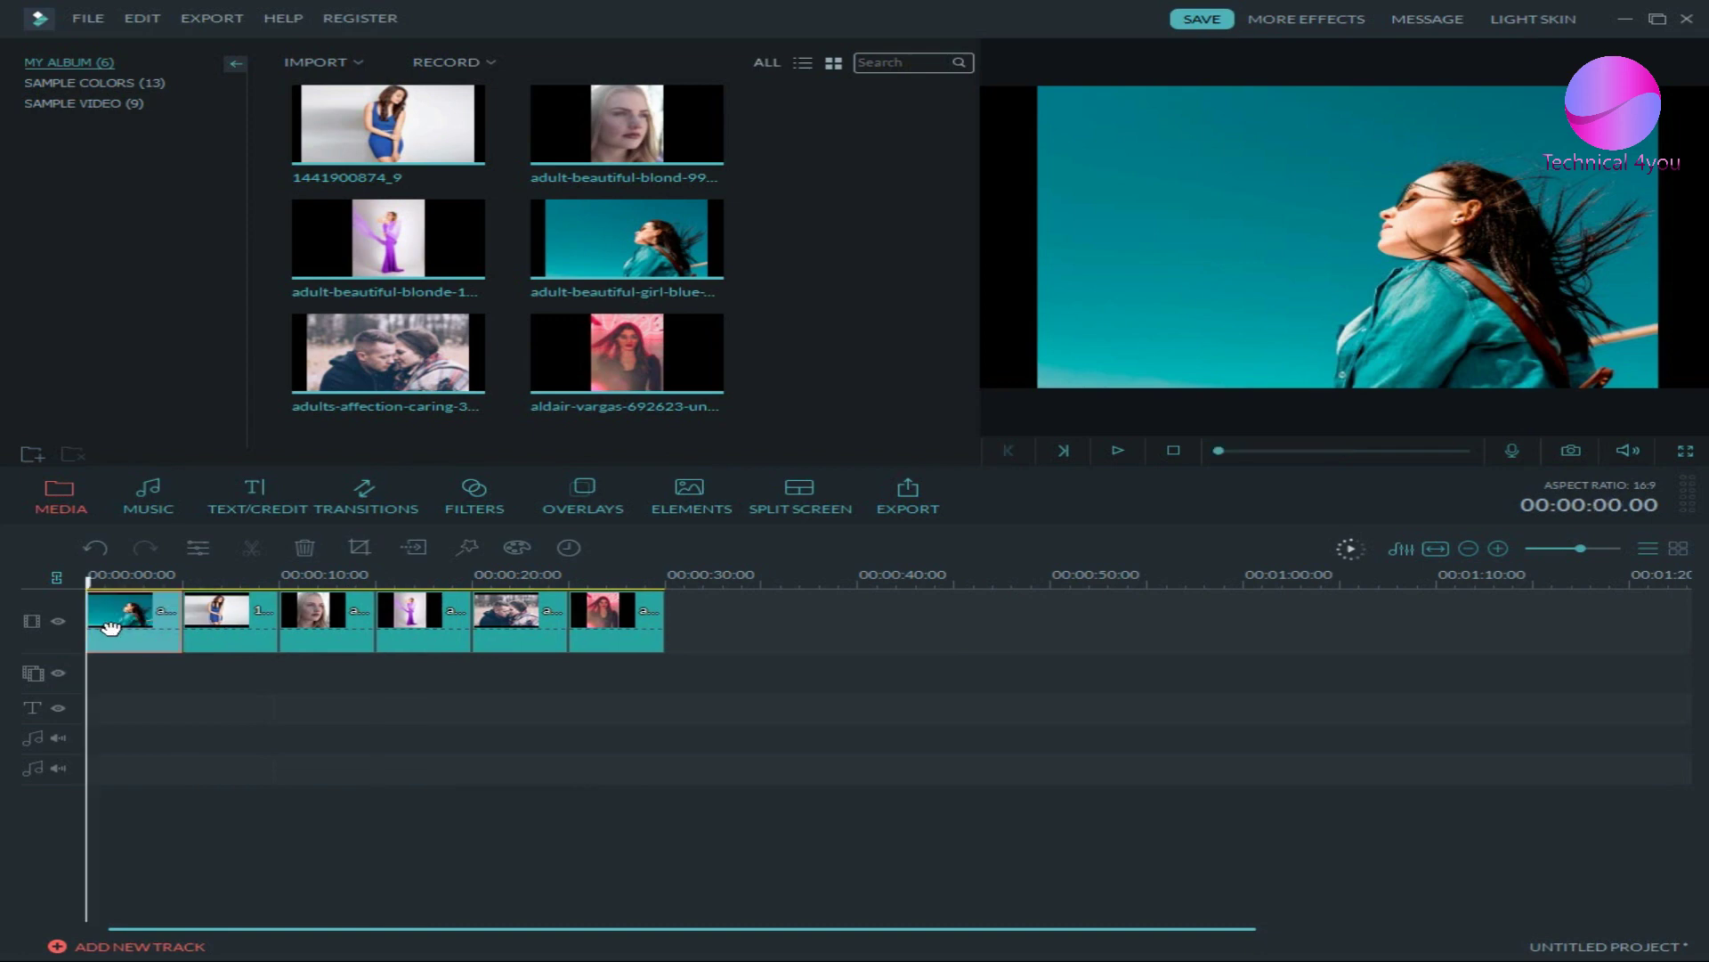
- Move the blue-dress photo clip to the end of the slideshow
left_click(232, 635)
left_click_drag(232, 634, 641, 618)
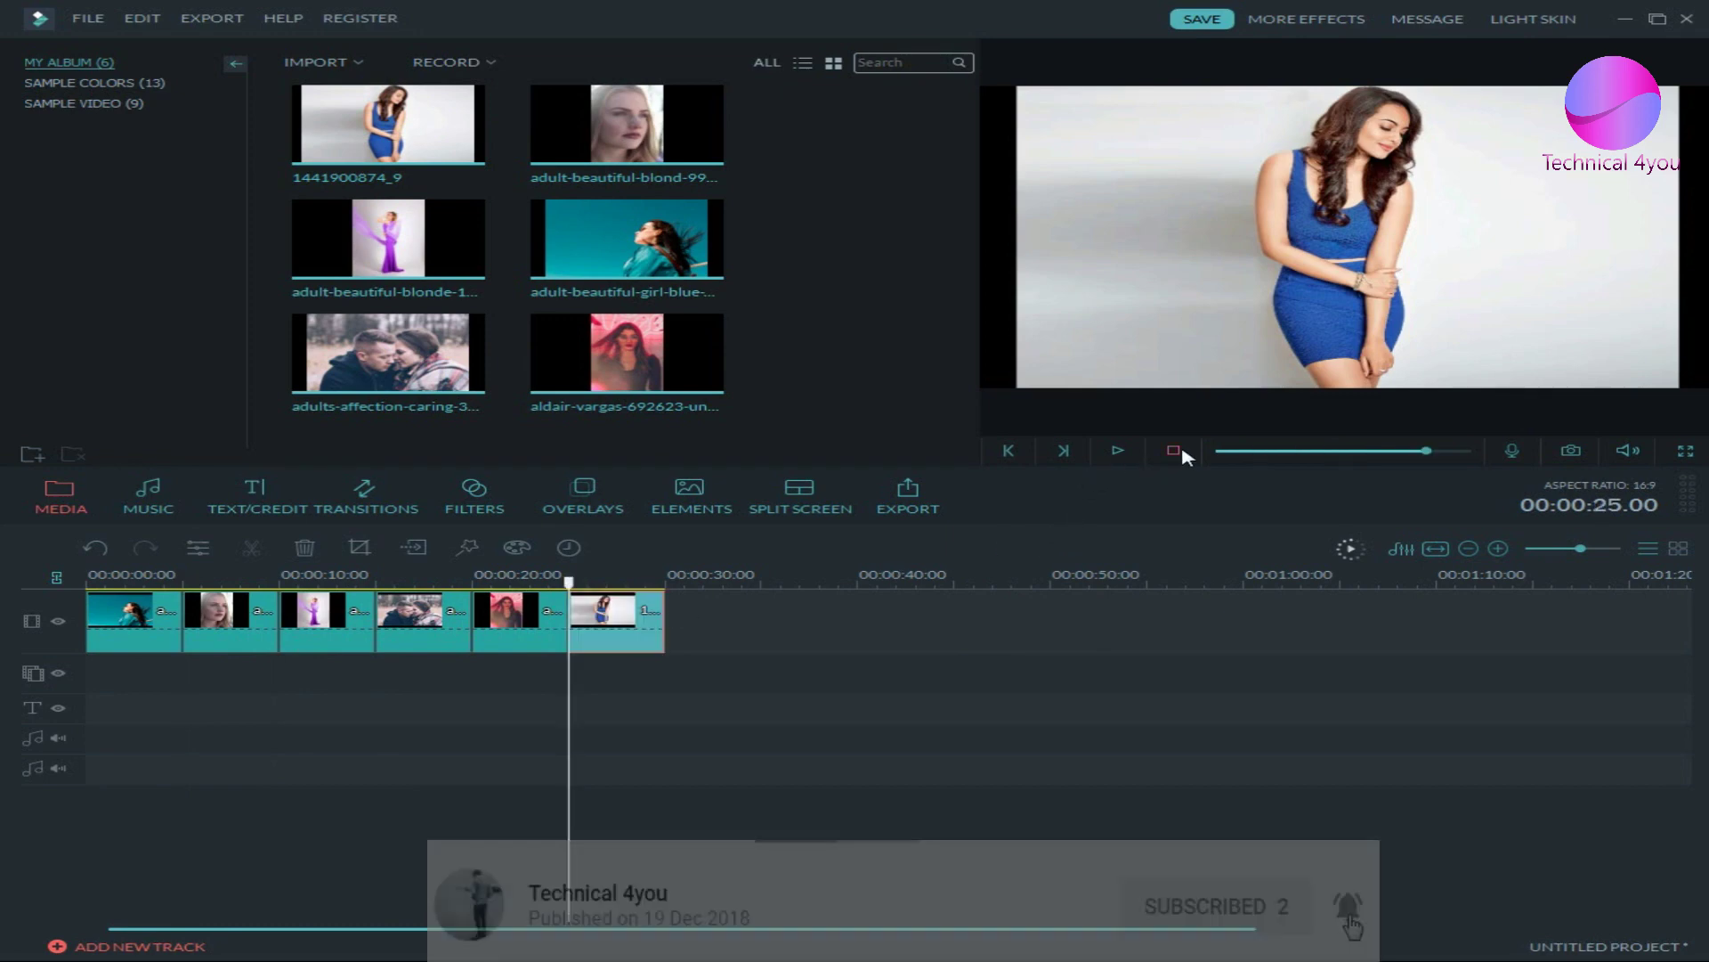
left_click(1174, 451)
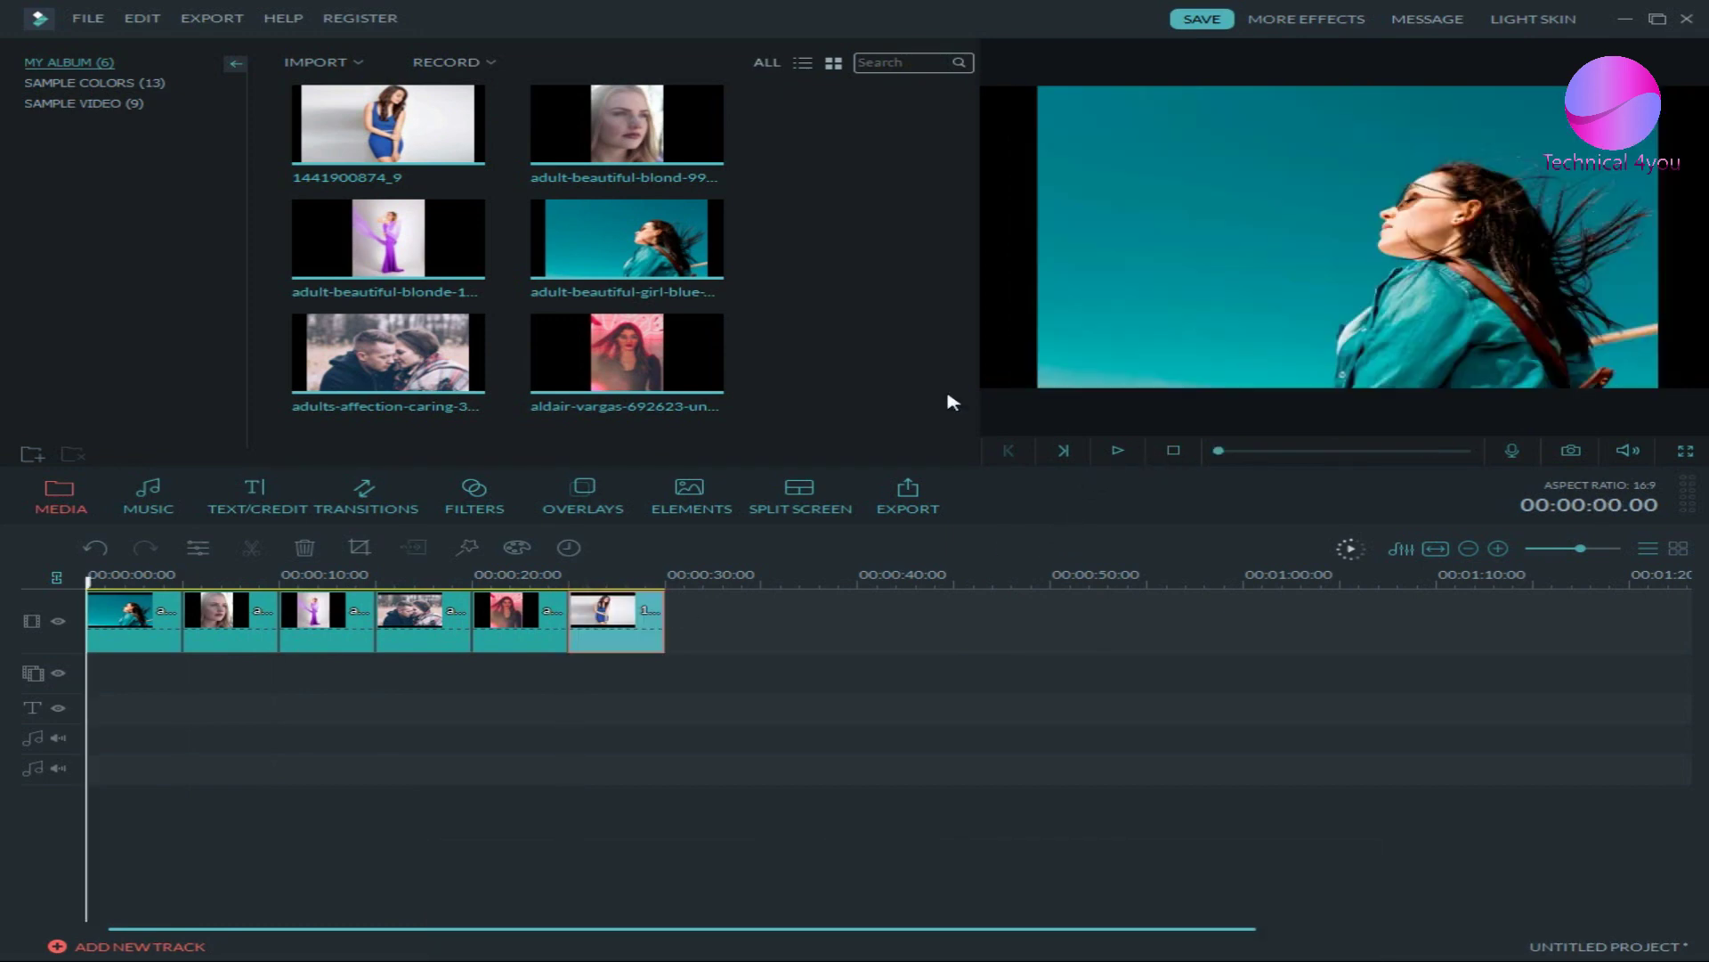
- Add the Drift - Drift song from the Music library's All tracks to the music track
left_click(174, 505)
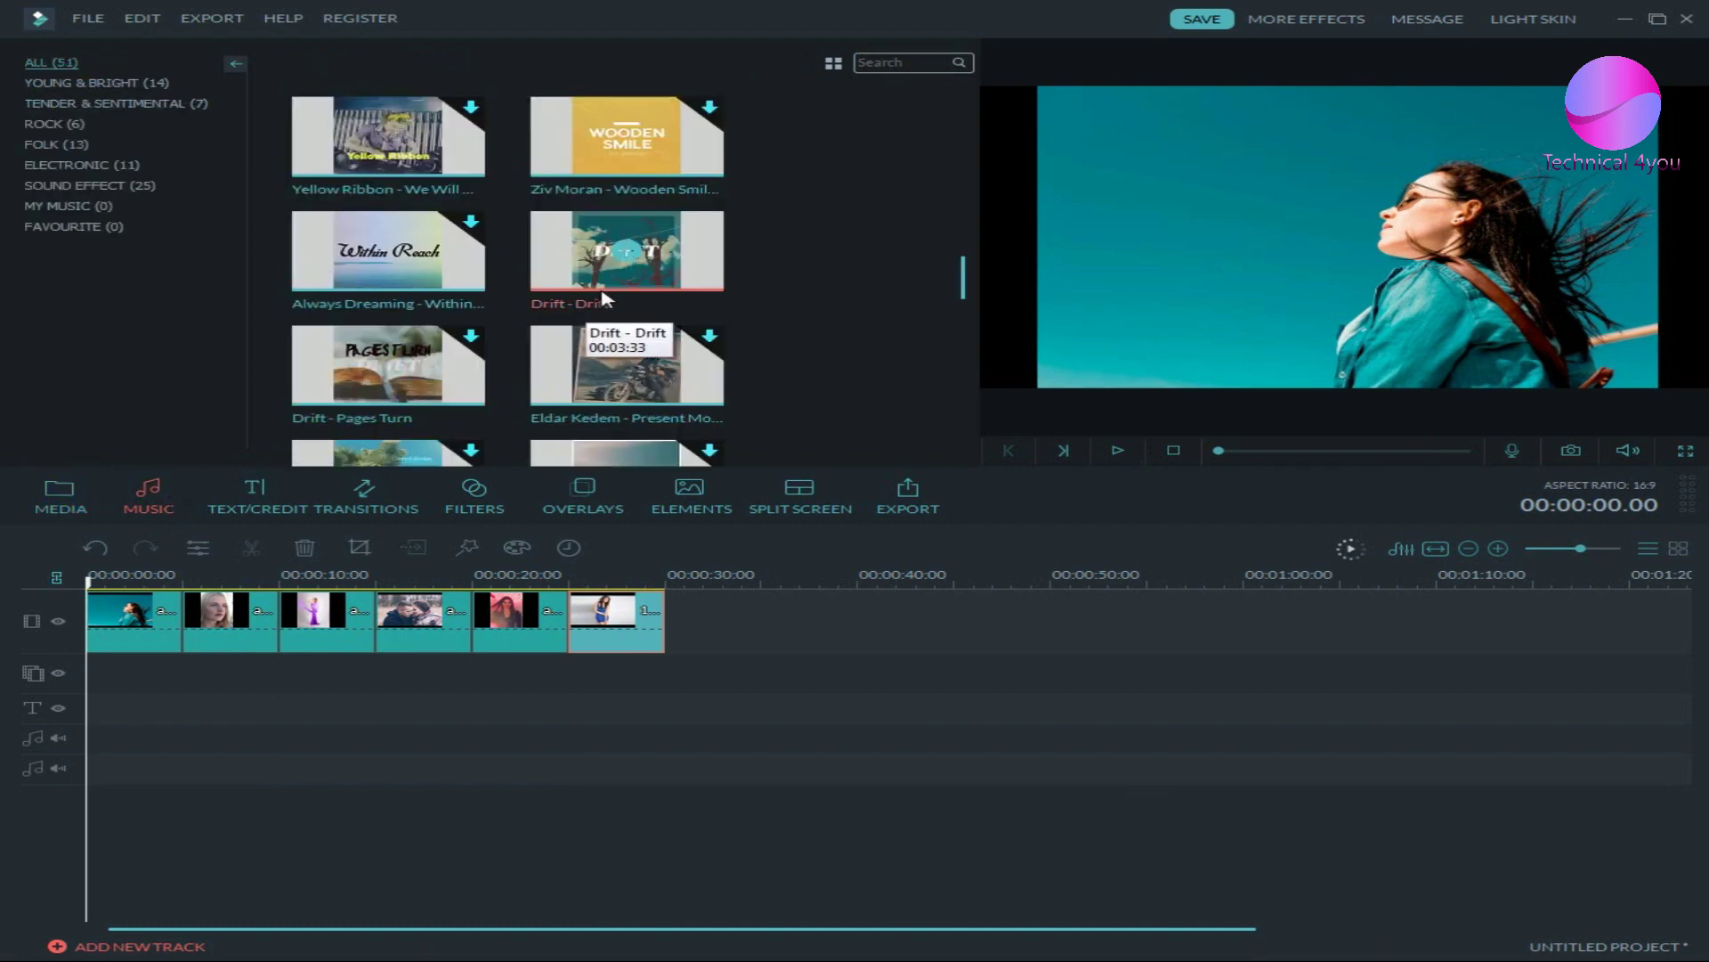
left_click(95, 214)
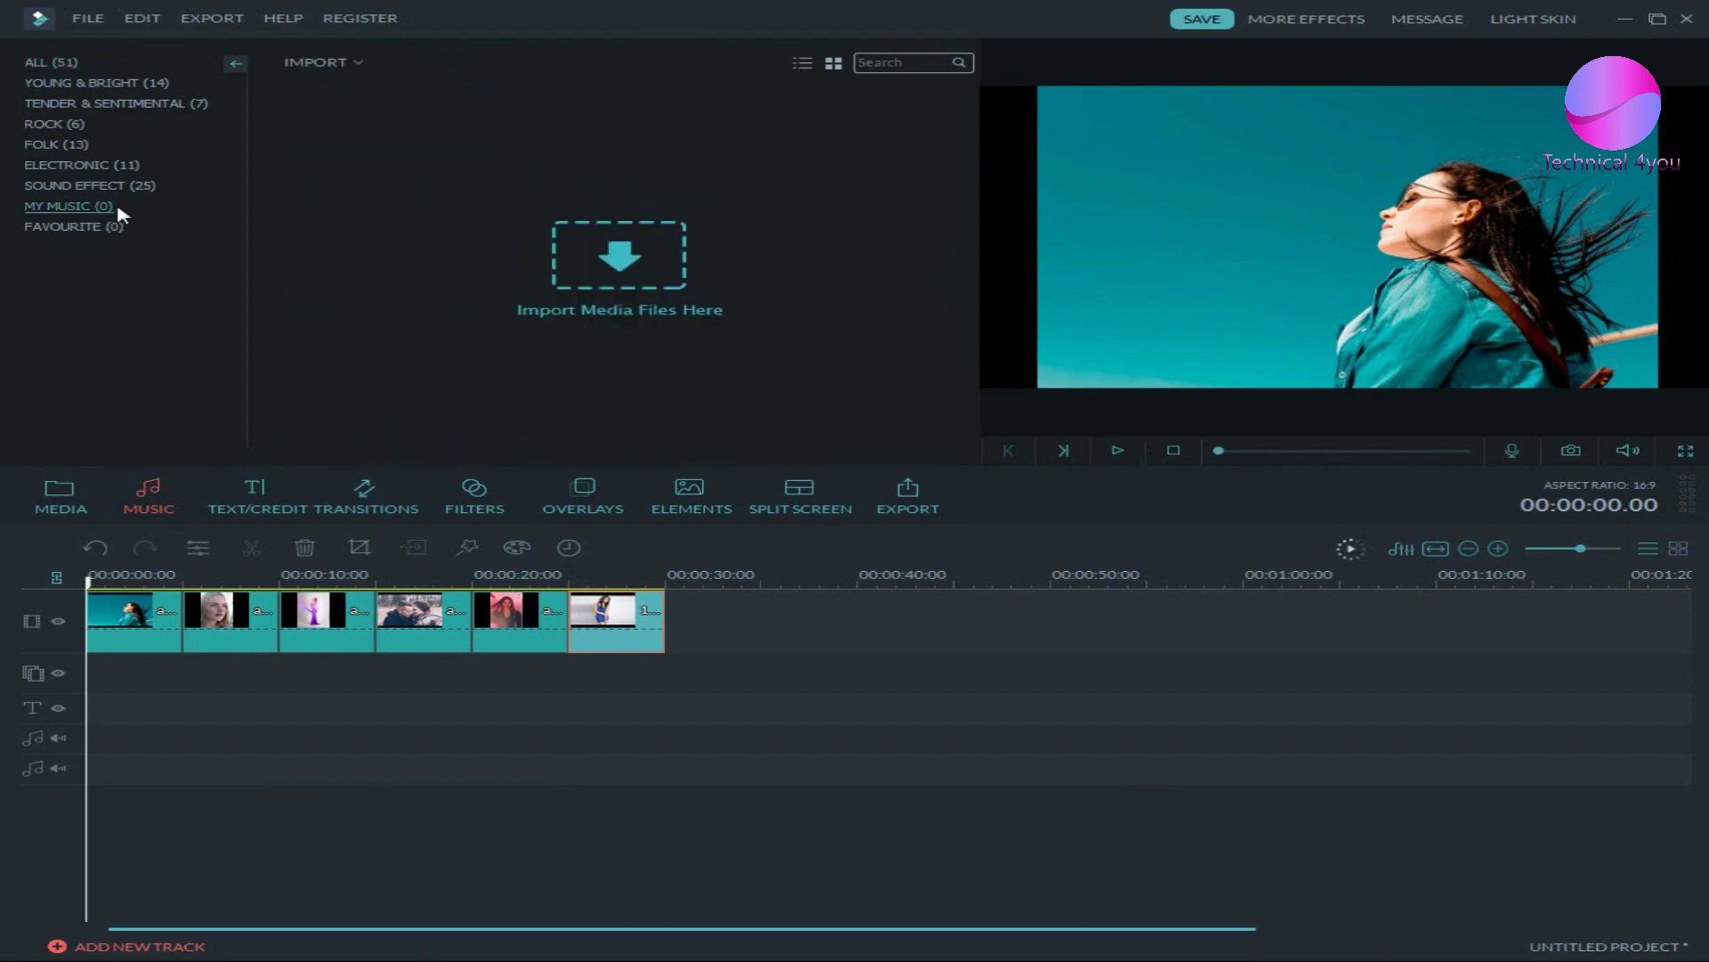
left_click(611, 228)
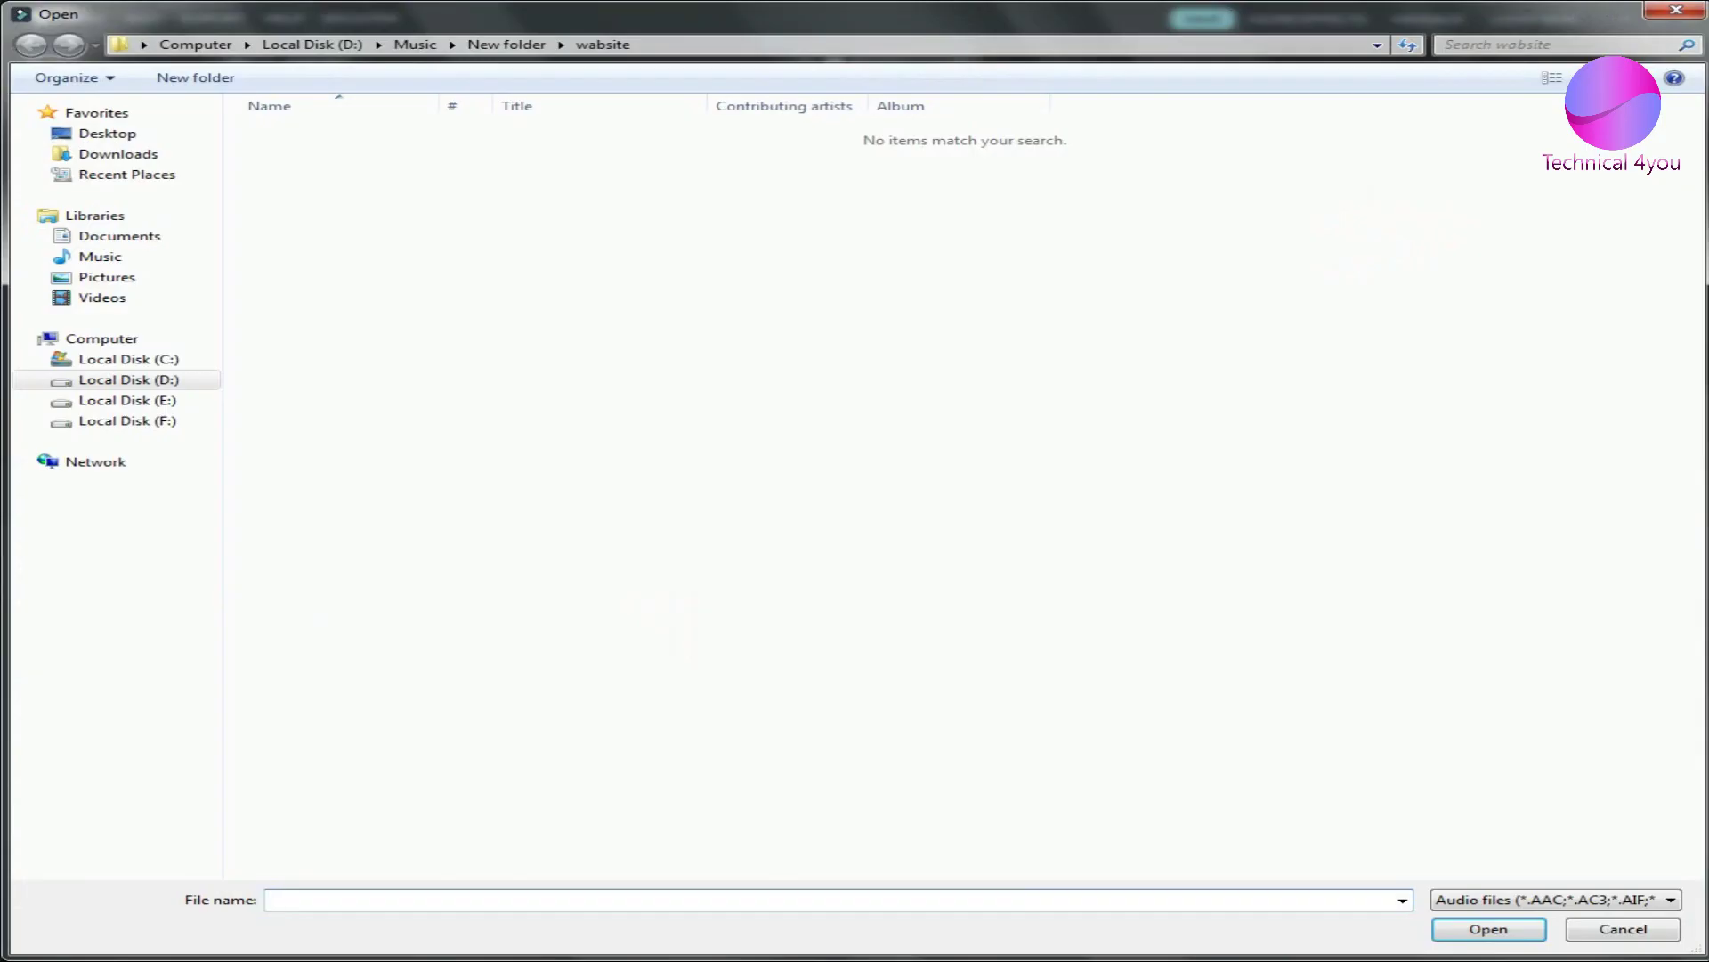
left_click(1687, 18)
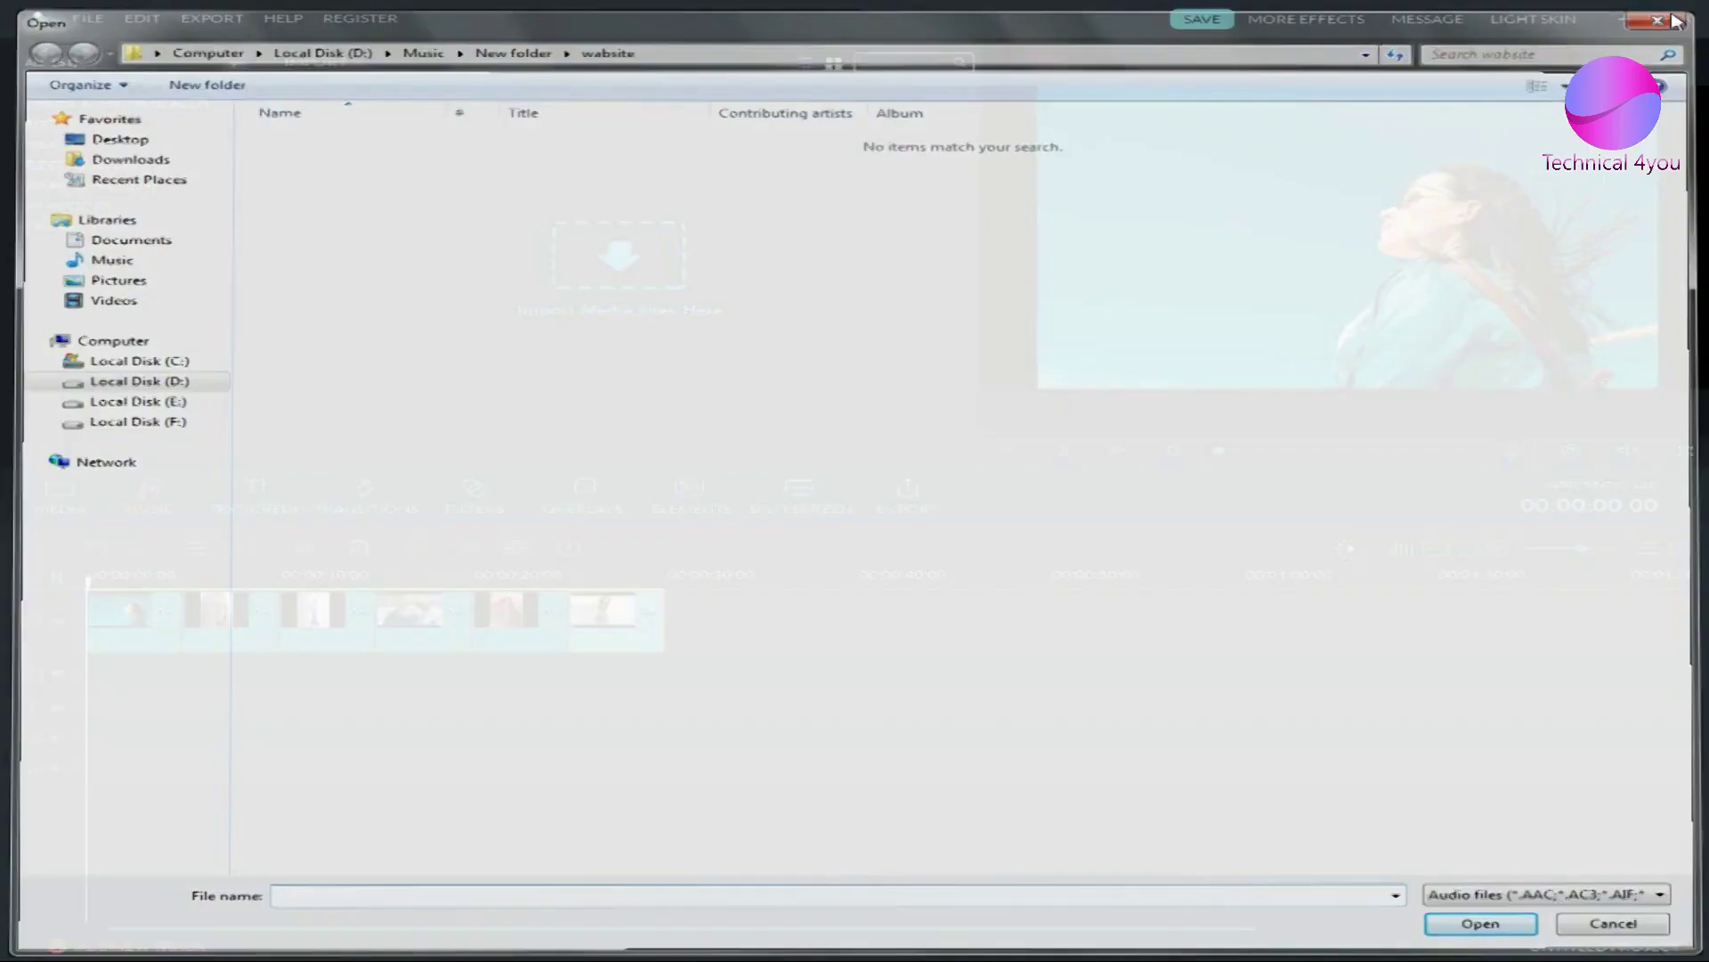
left_click(49, 65)
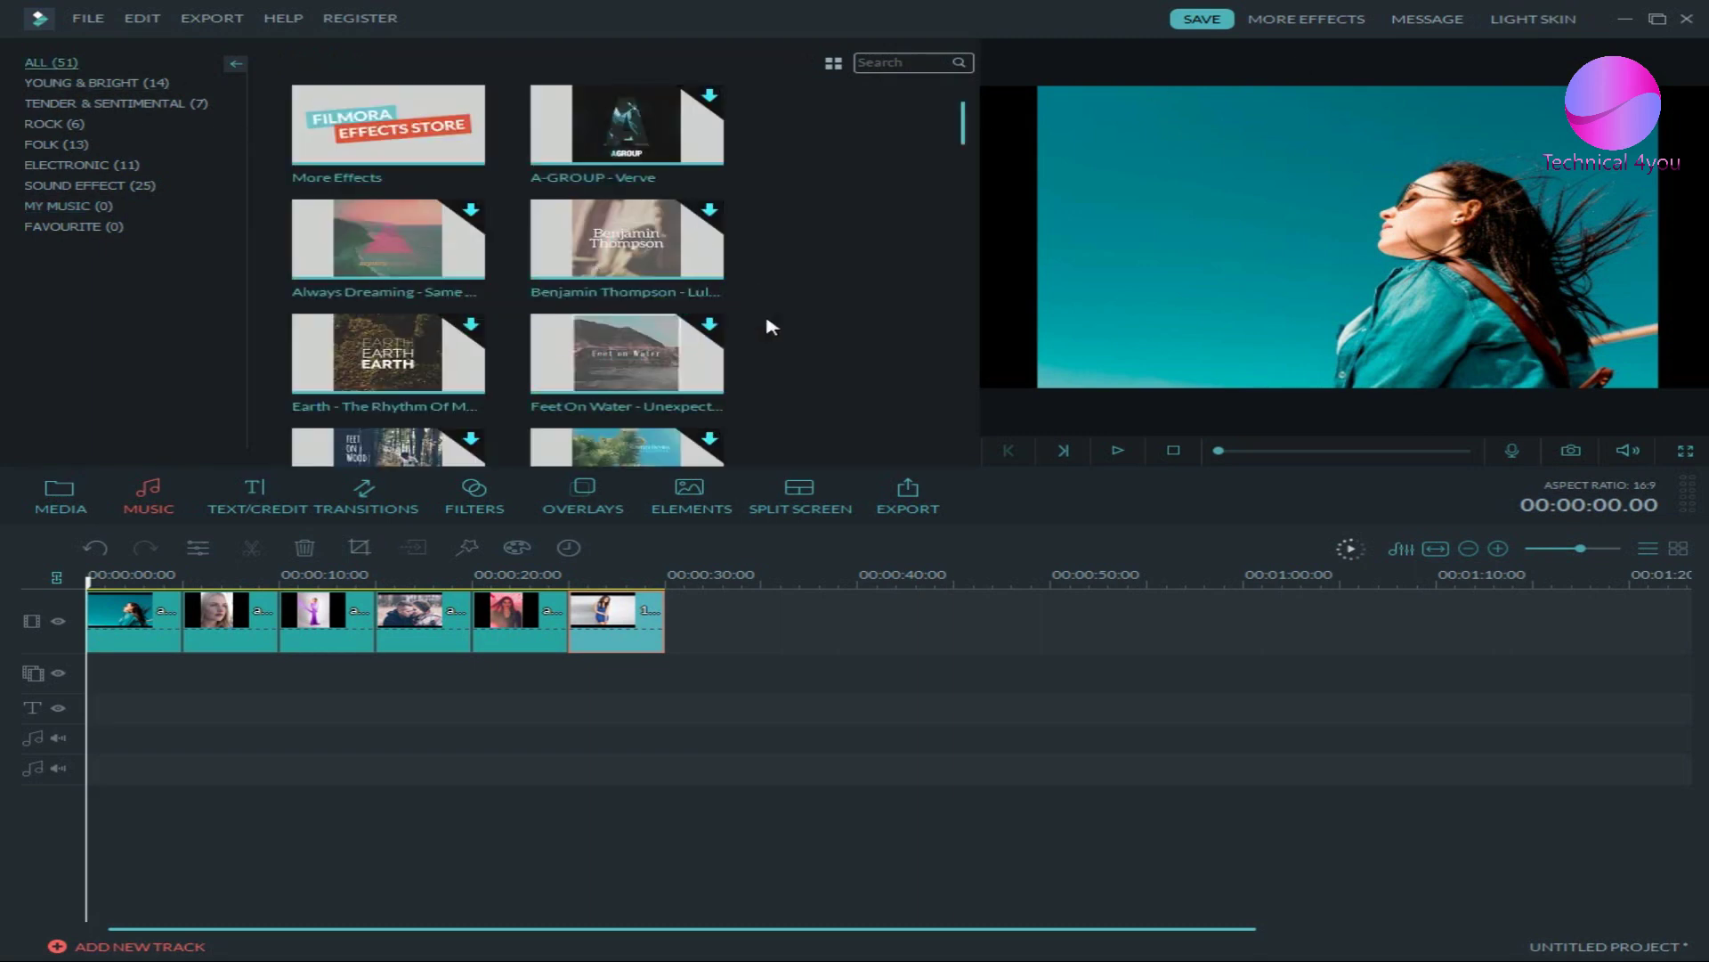
scroll(767, 326, "down", 10)
scroll(768, 326, "down", 3)
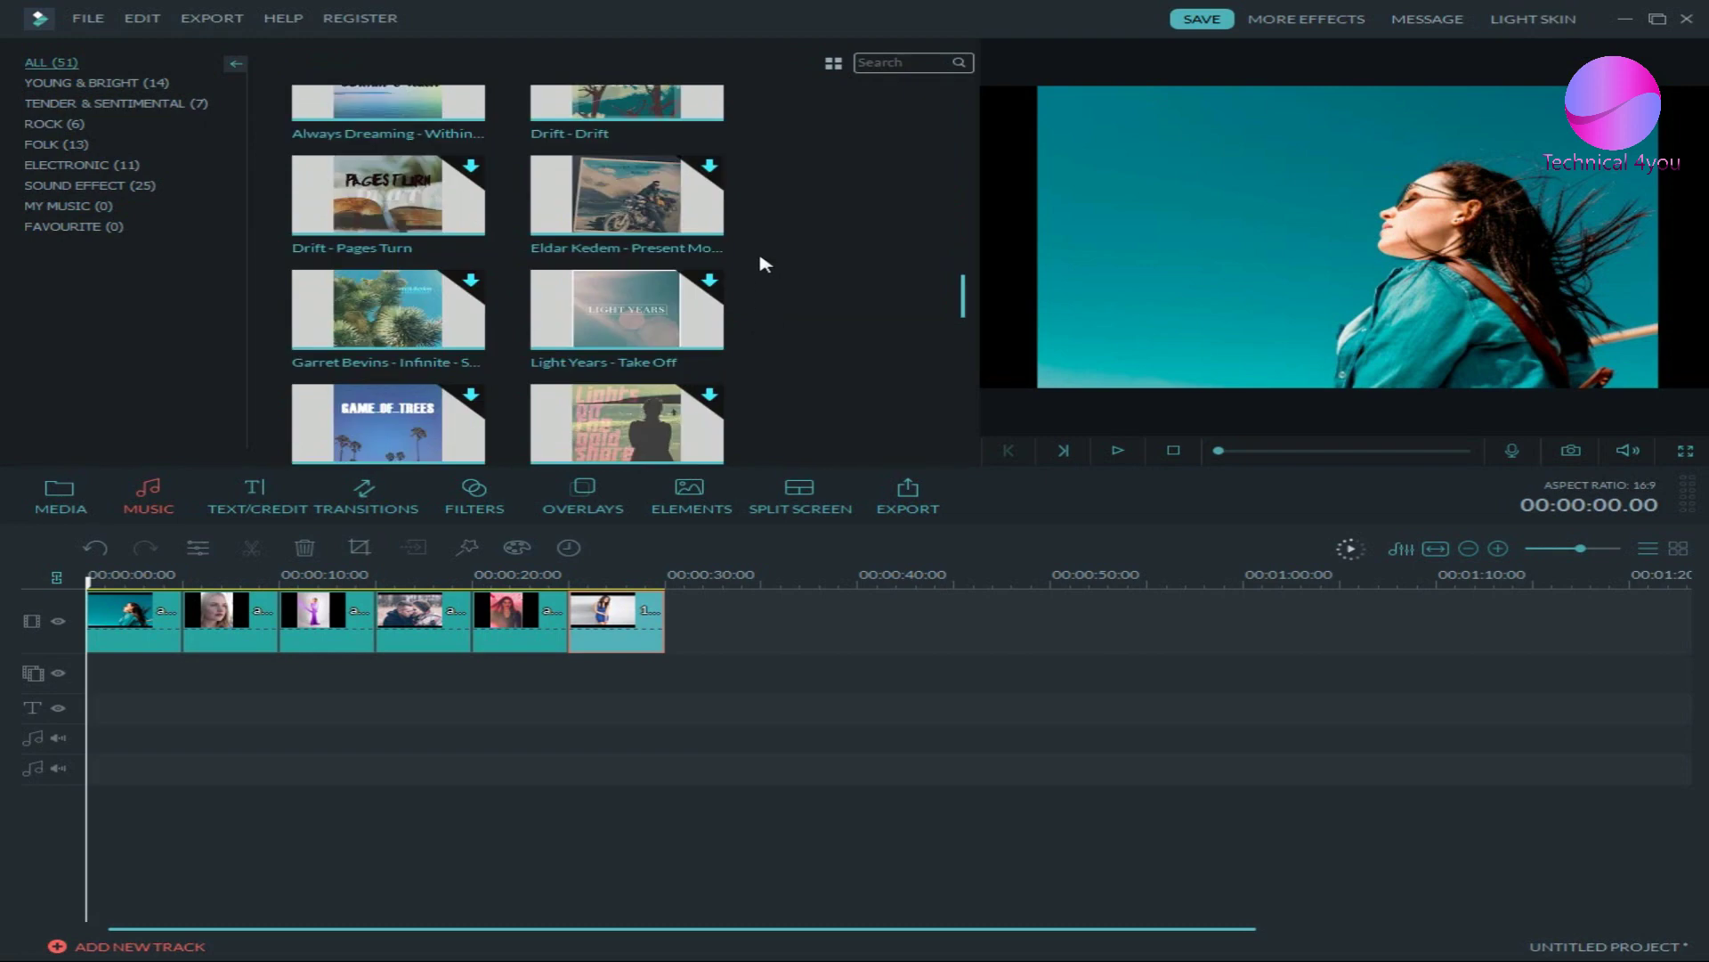
left_click(634, 96)
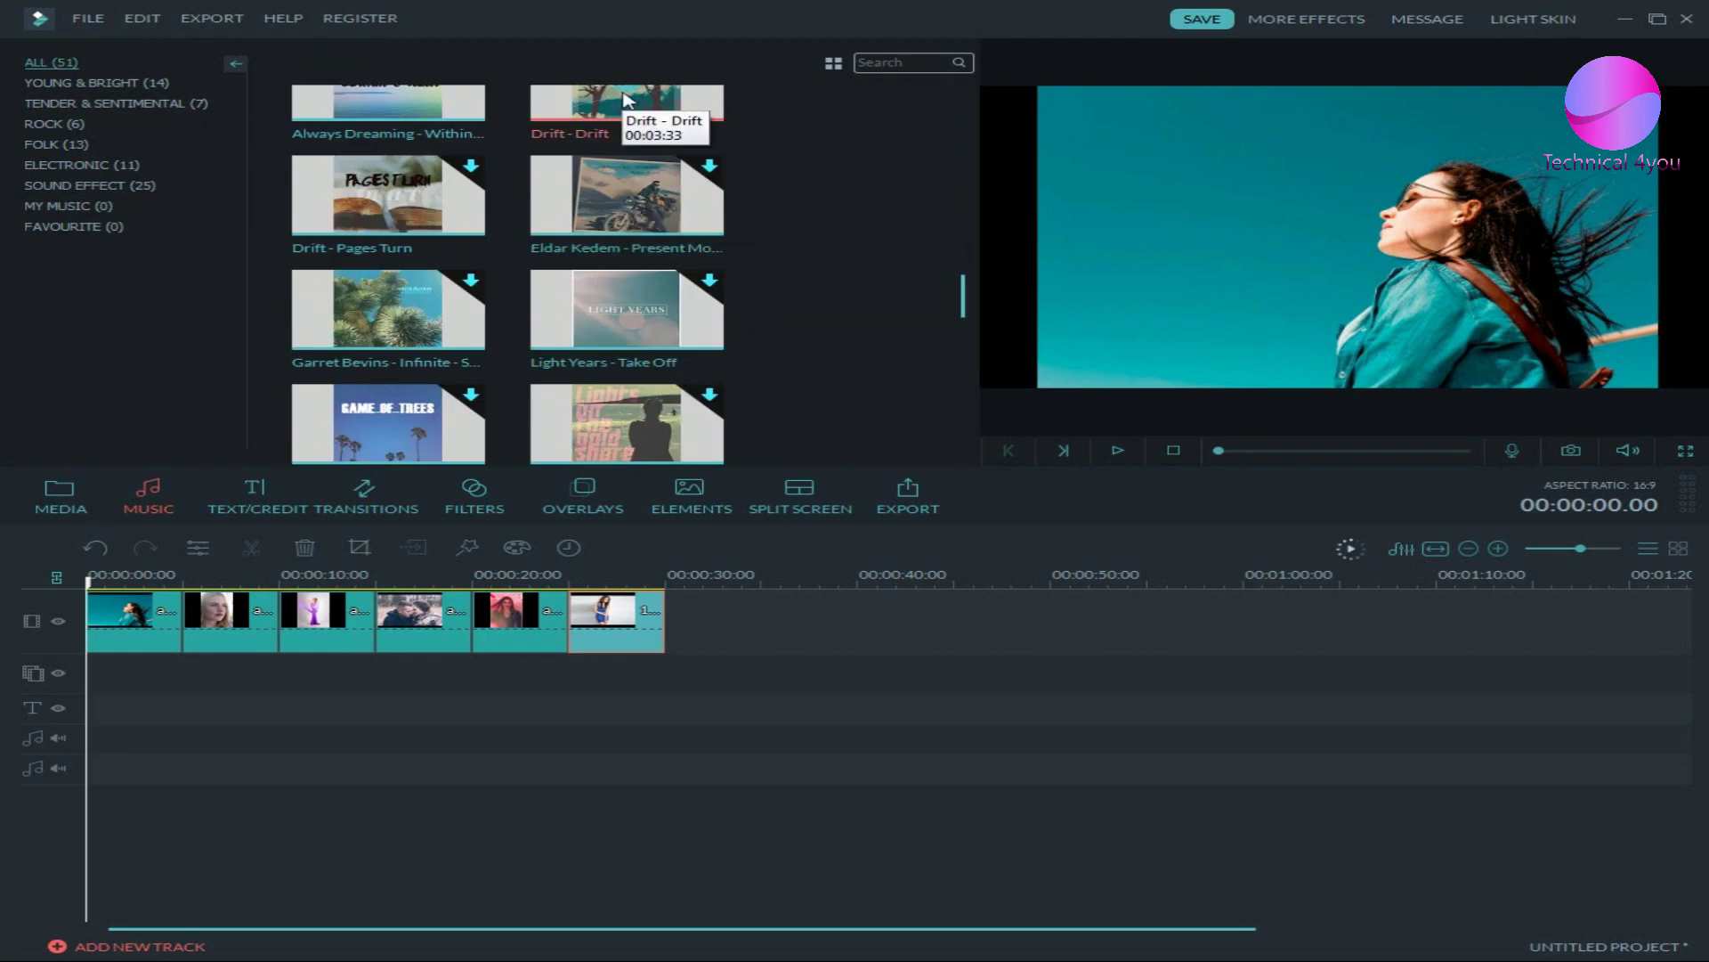
scroll(628, 99, "up", 3)
left_click(626, 258)
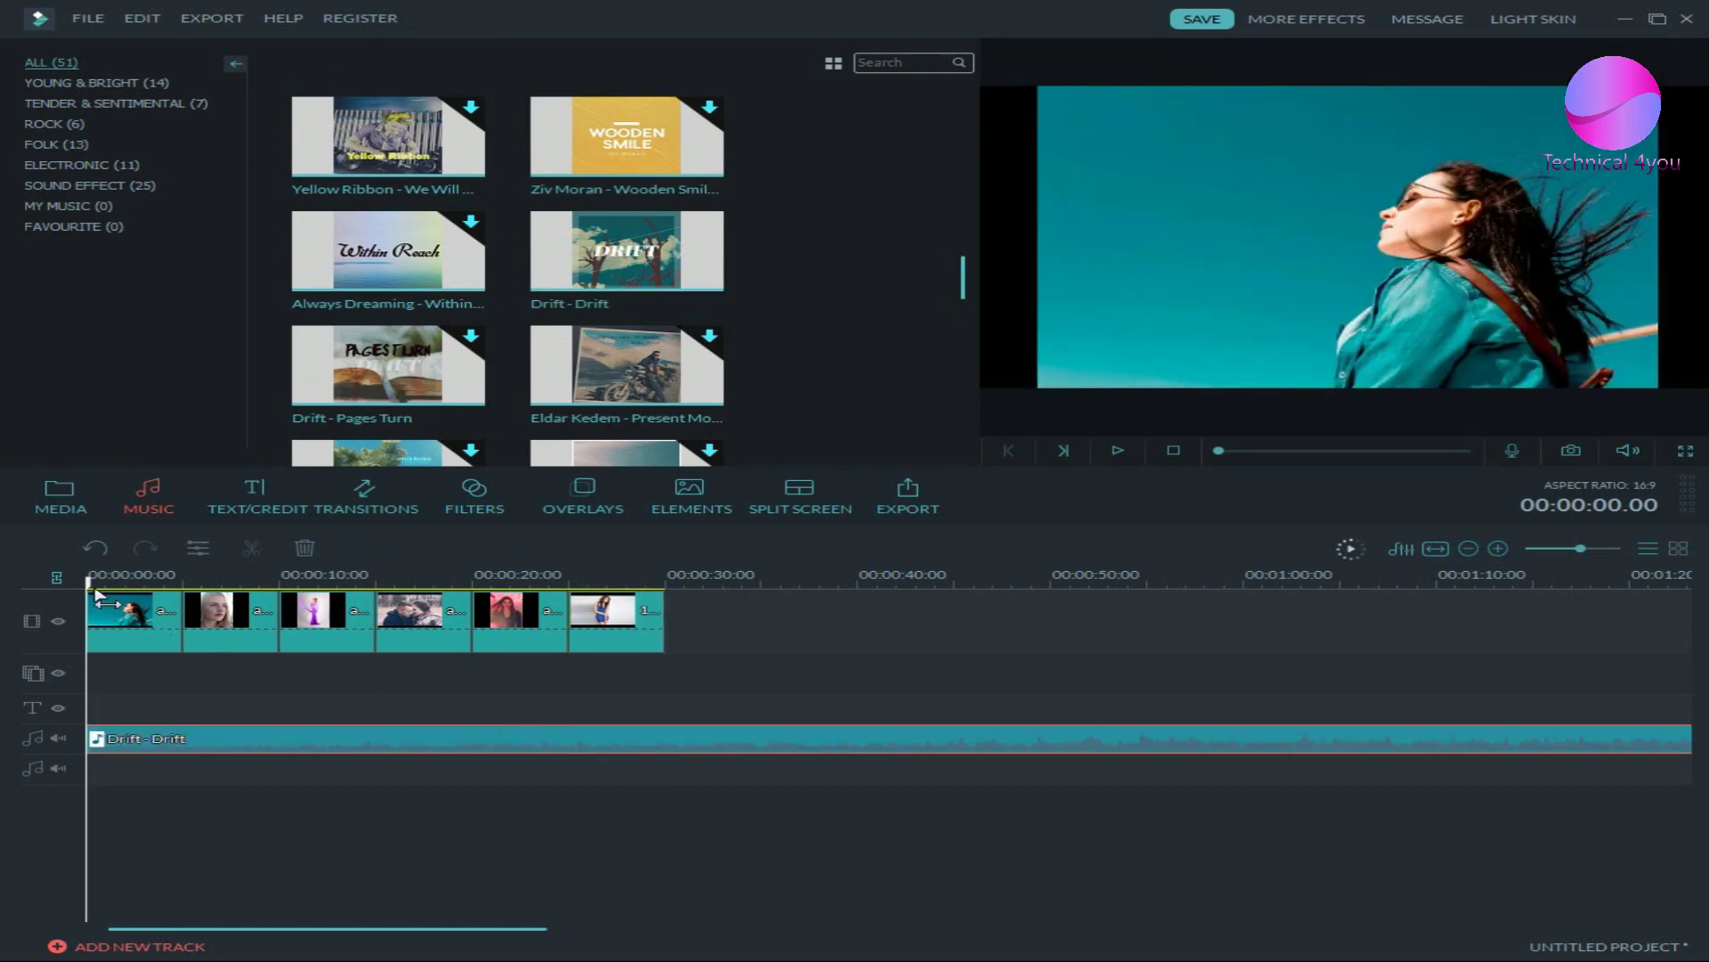
left_click_drag(95, 596, 782, 634)
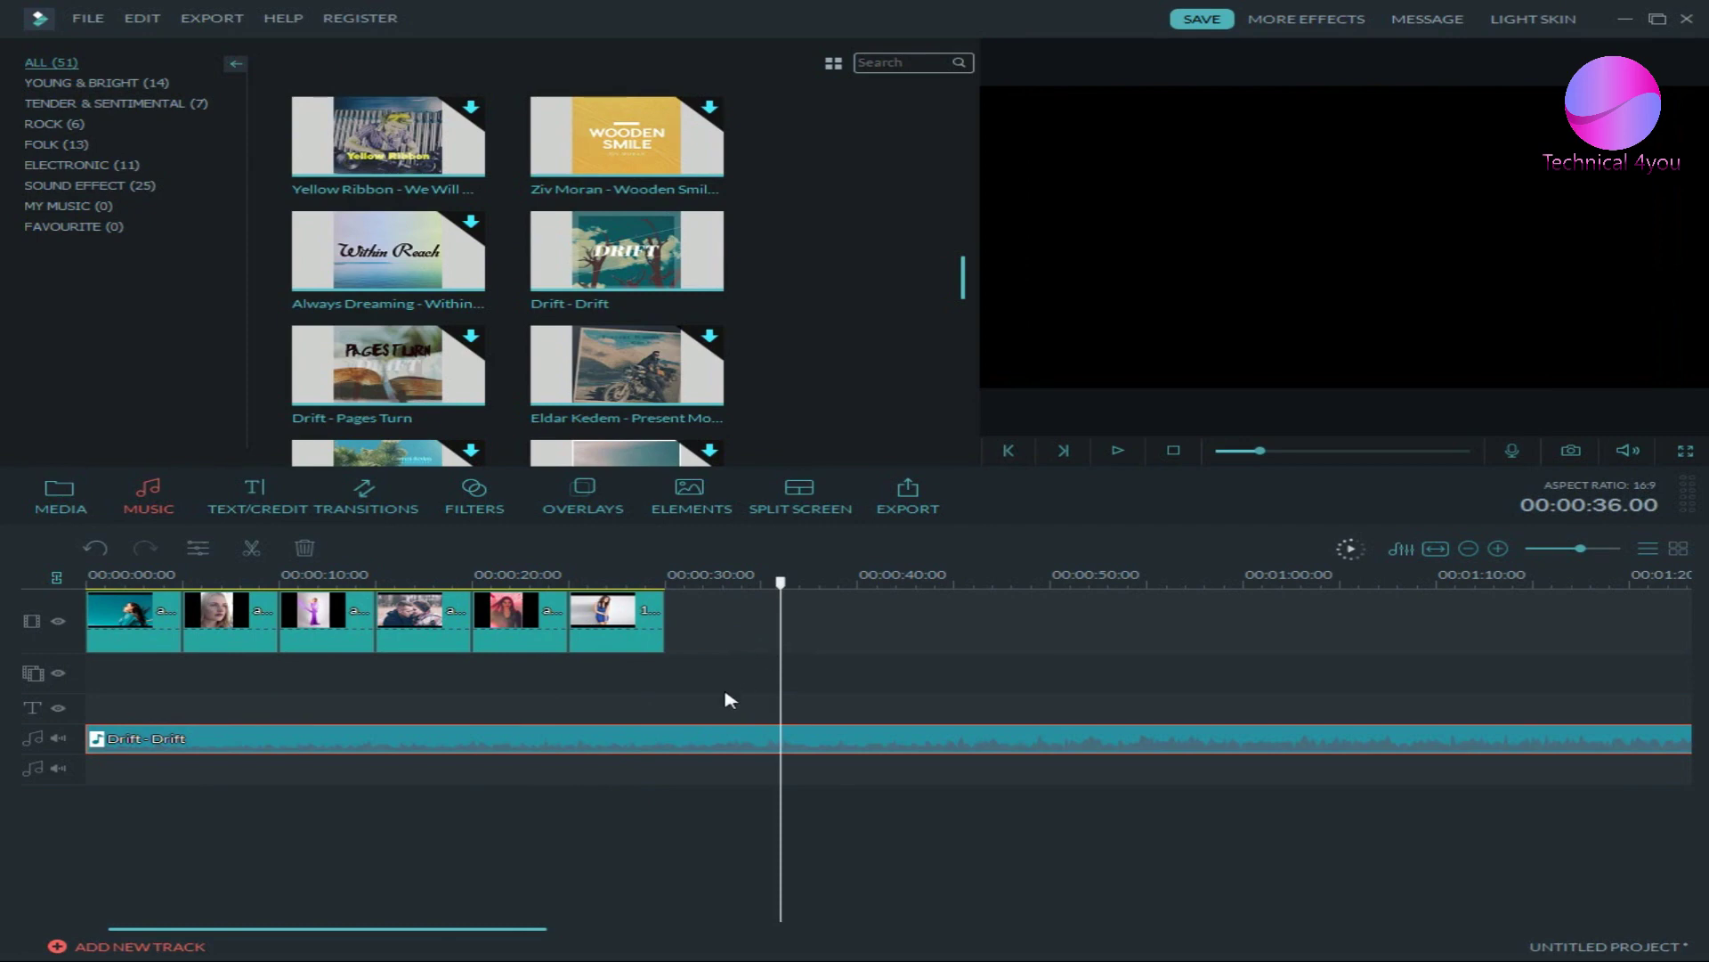
- Split Drift - Drift at the playhead, delete the rest, and trim it to end at 30 seconds
left_click(250, 546)
left_click(305, 546)
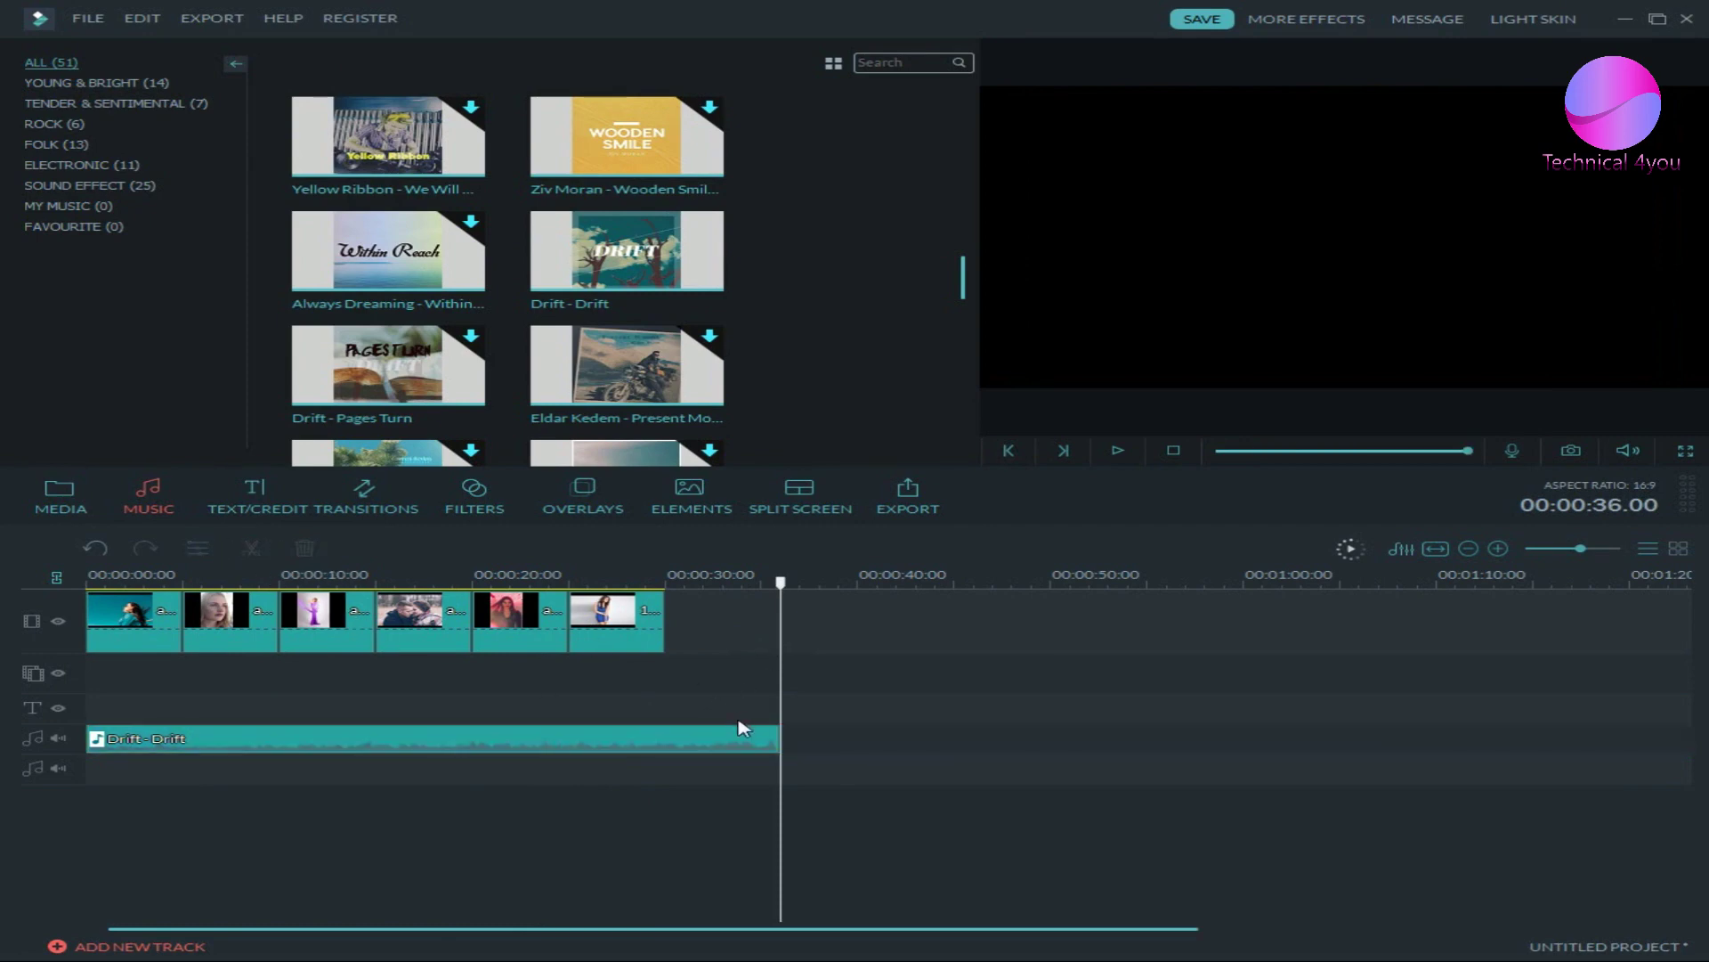
left_click(775, 739)
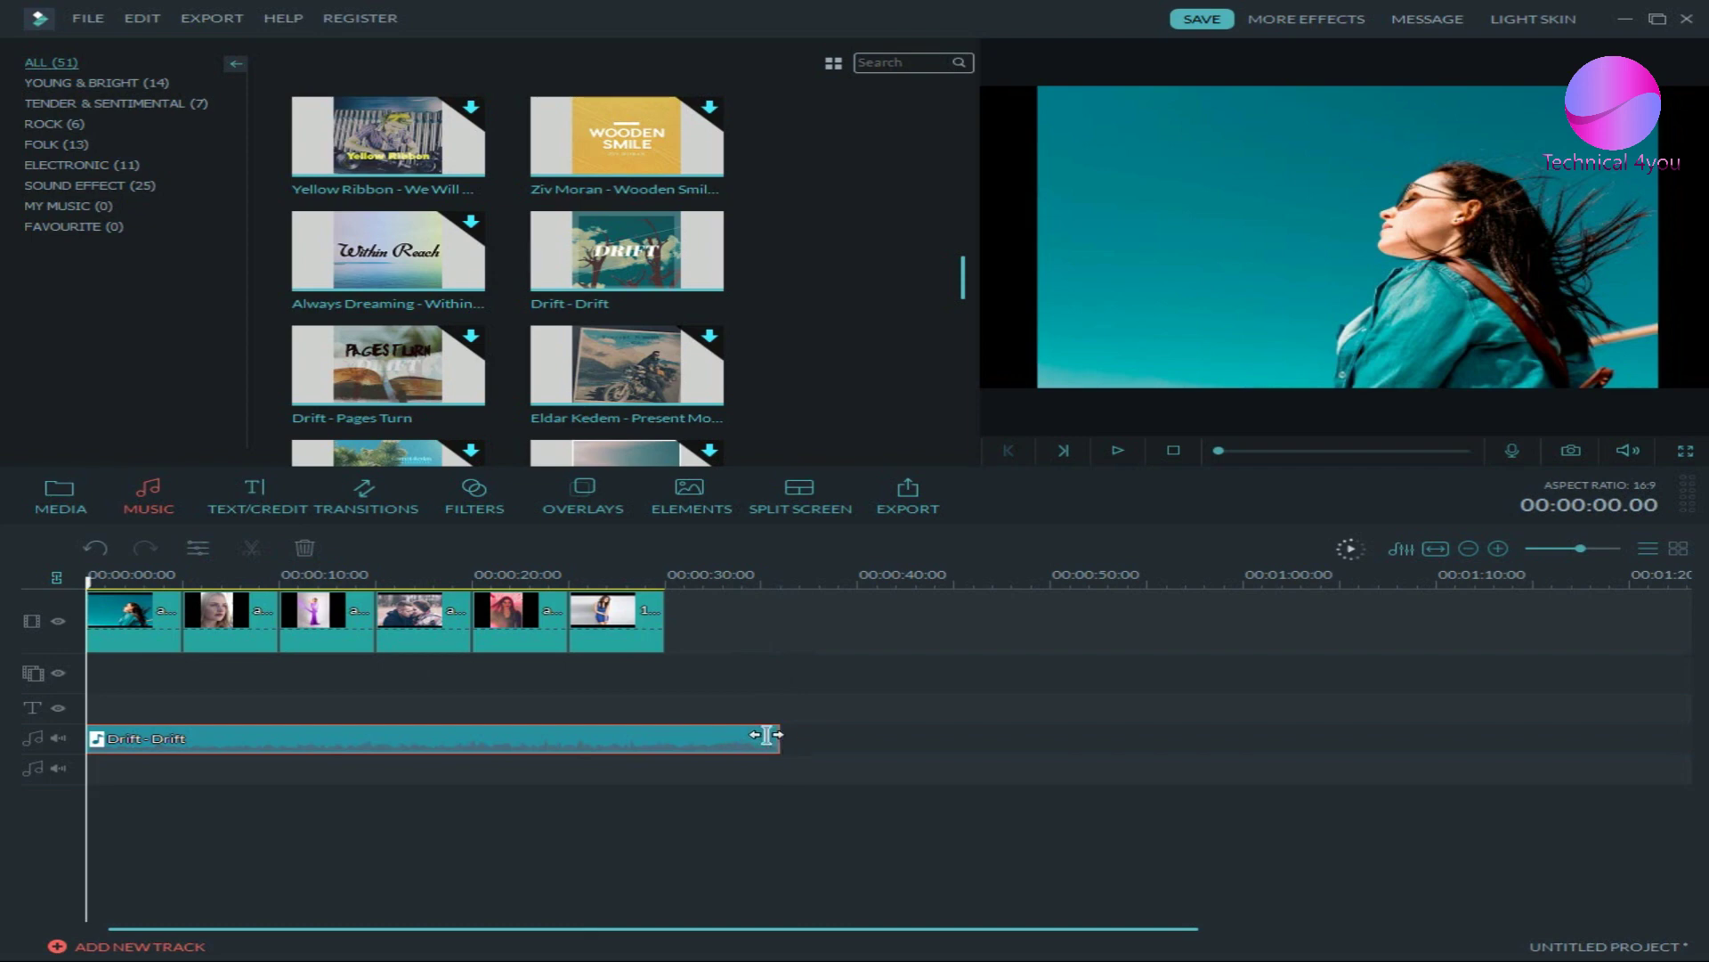
left_click_drag(778, 737, 664, 723)
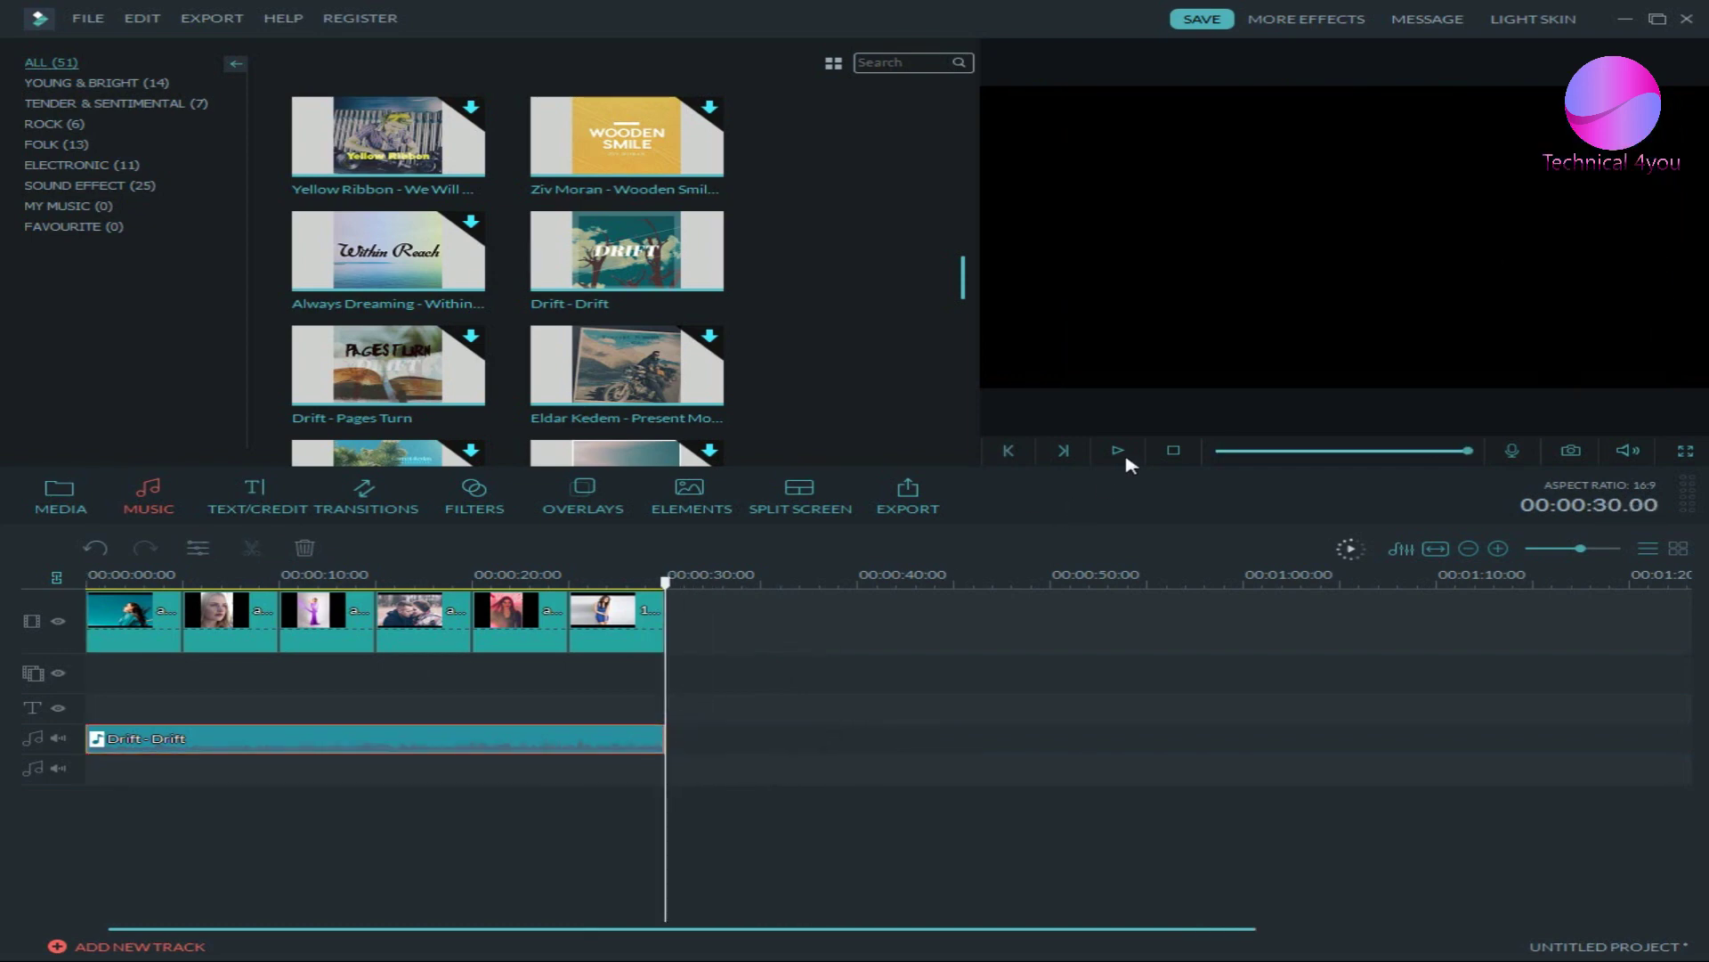
left_click(1174, 451)
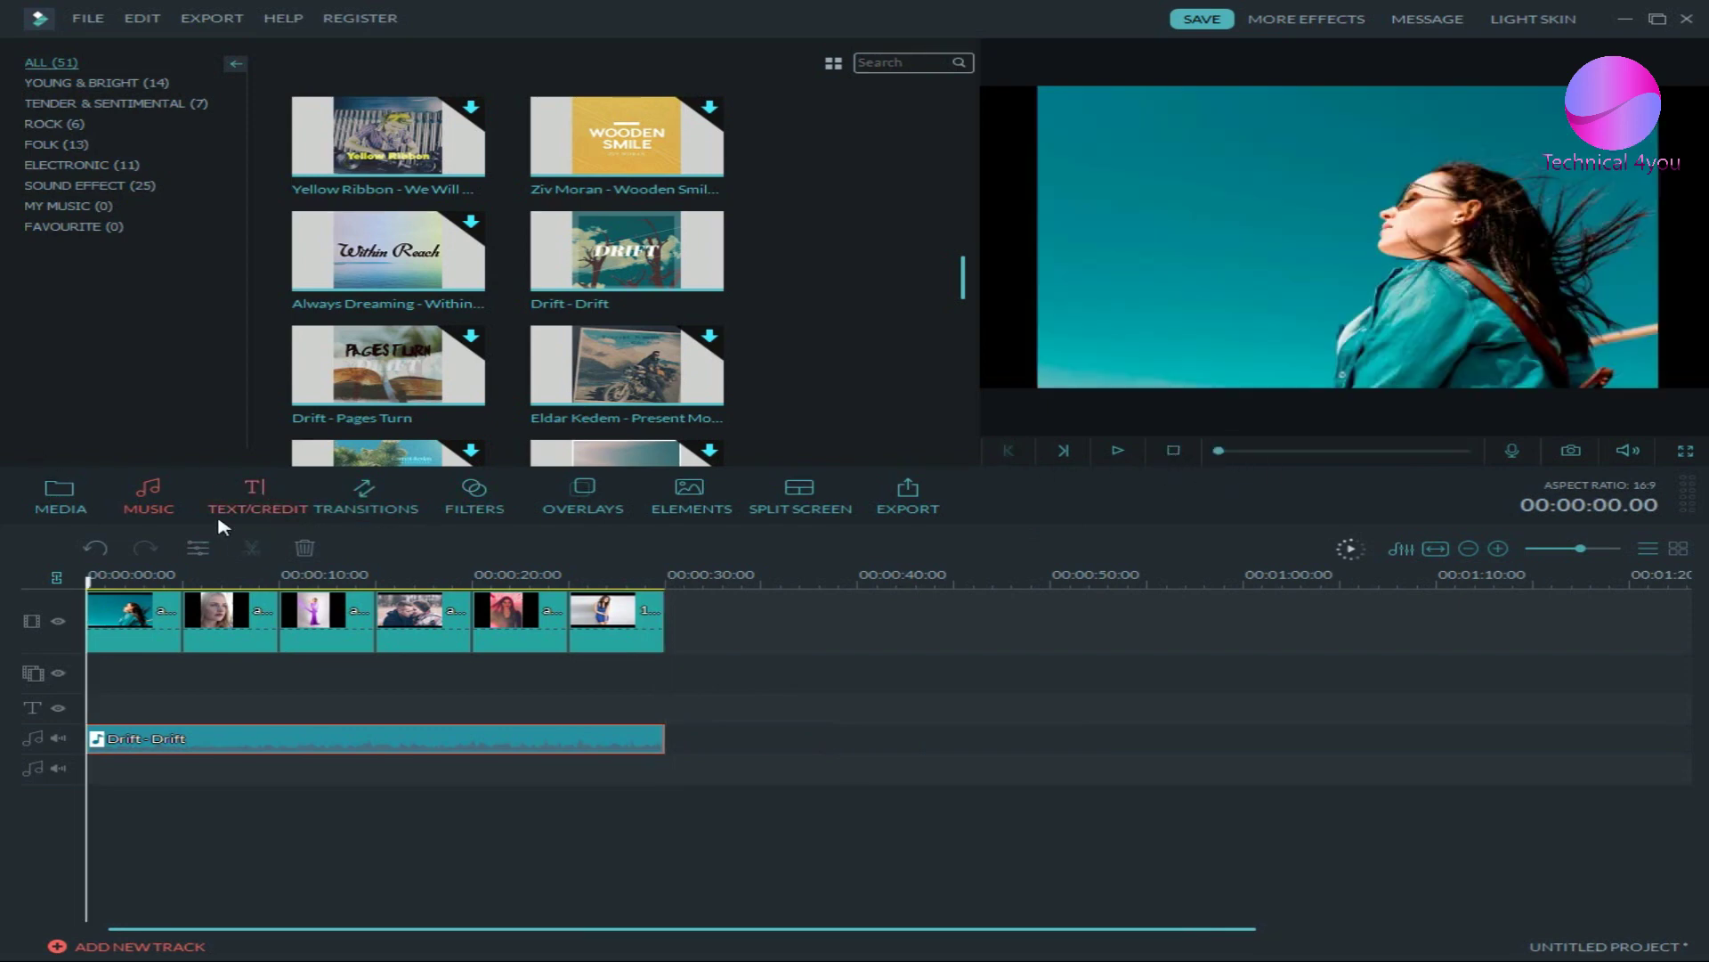
- Add the Bold Theme Set Fuchsia Pack lower-third title at the start and open it for editing
left_click(245, 516)
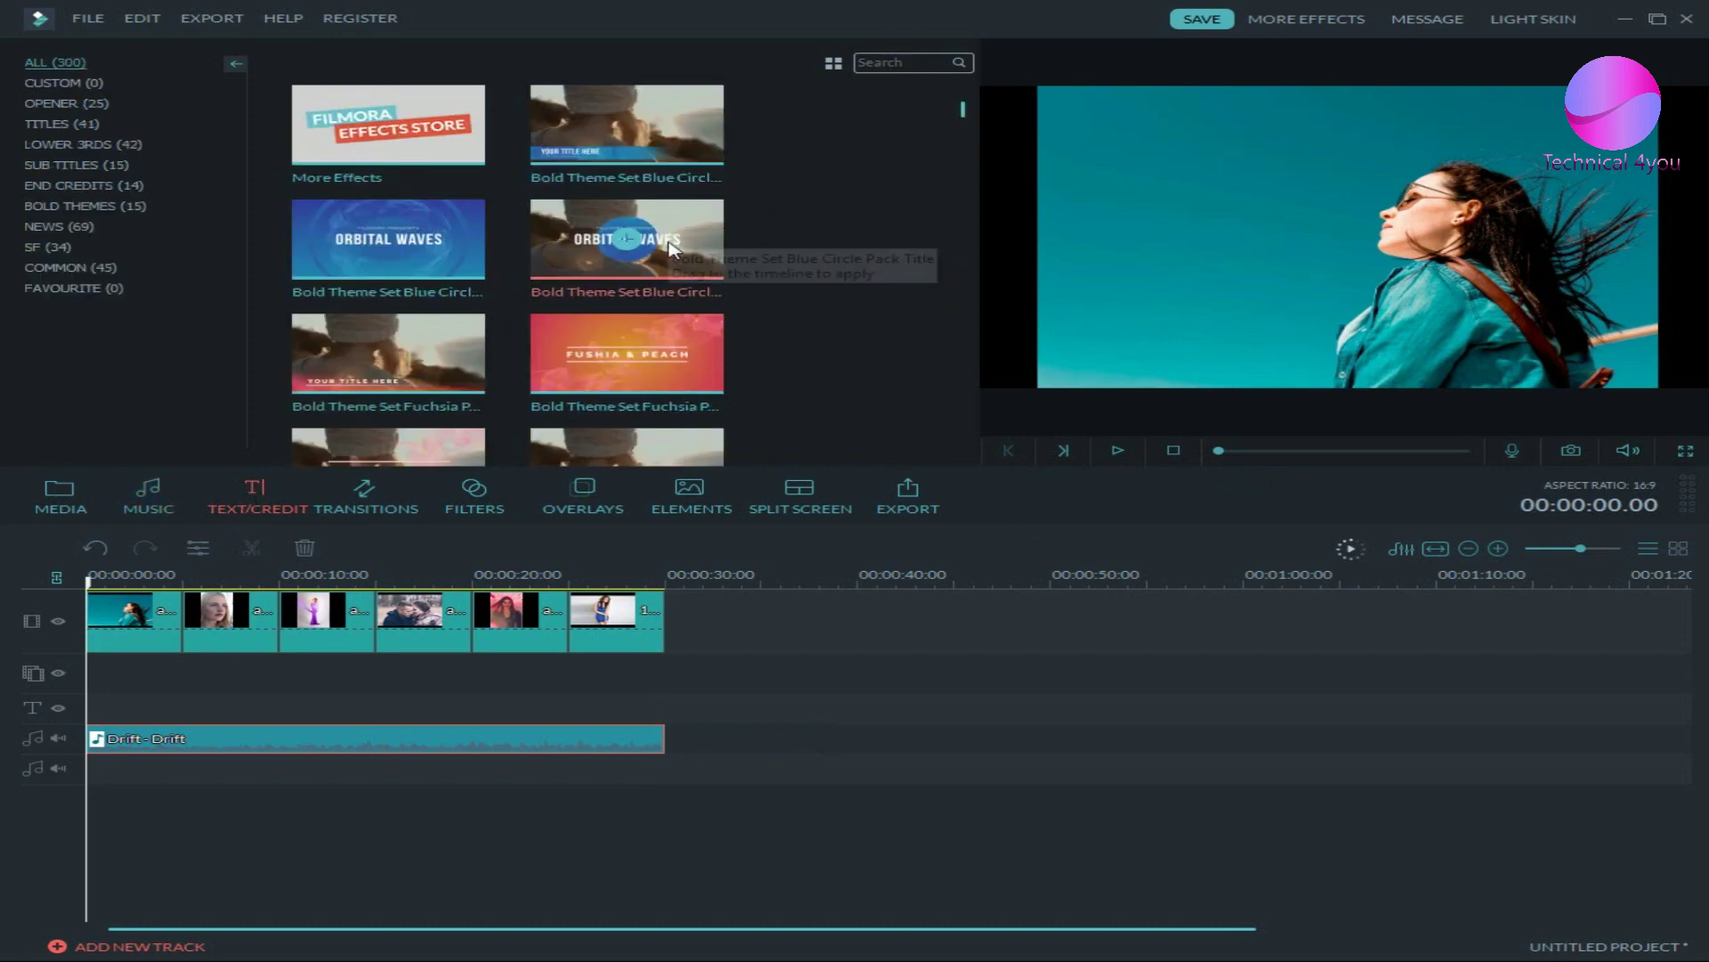
left_click(388, 359)
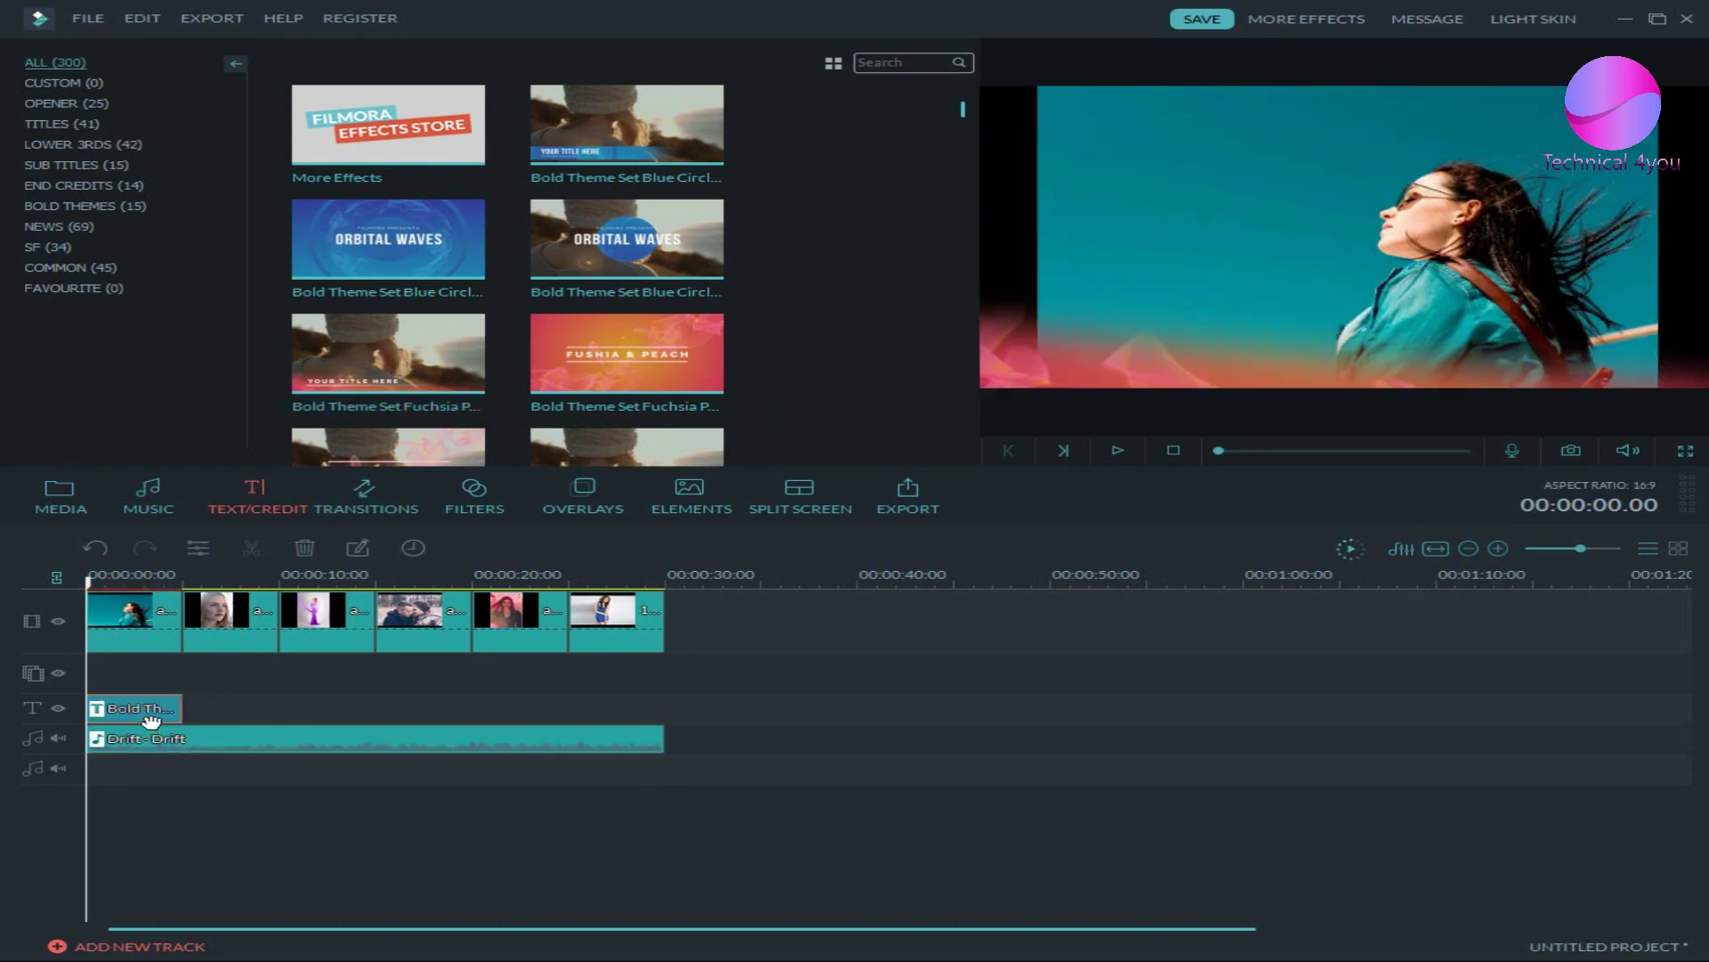
double_click(152, 719)
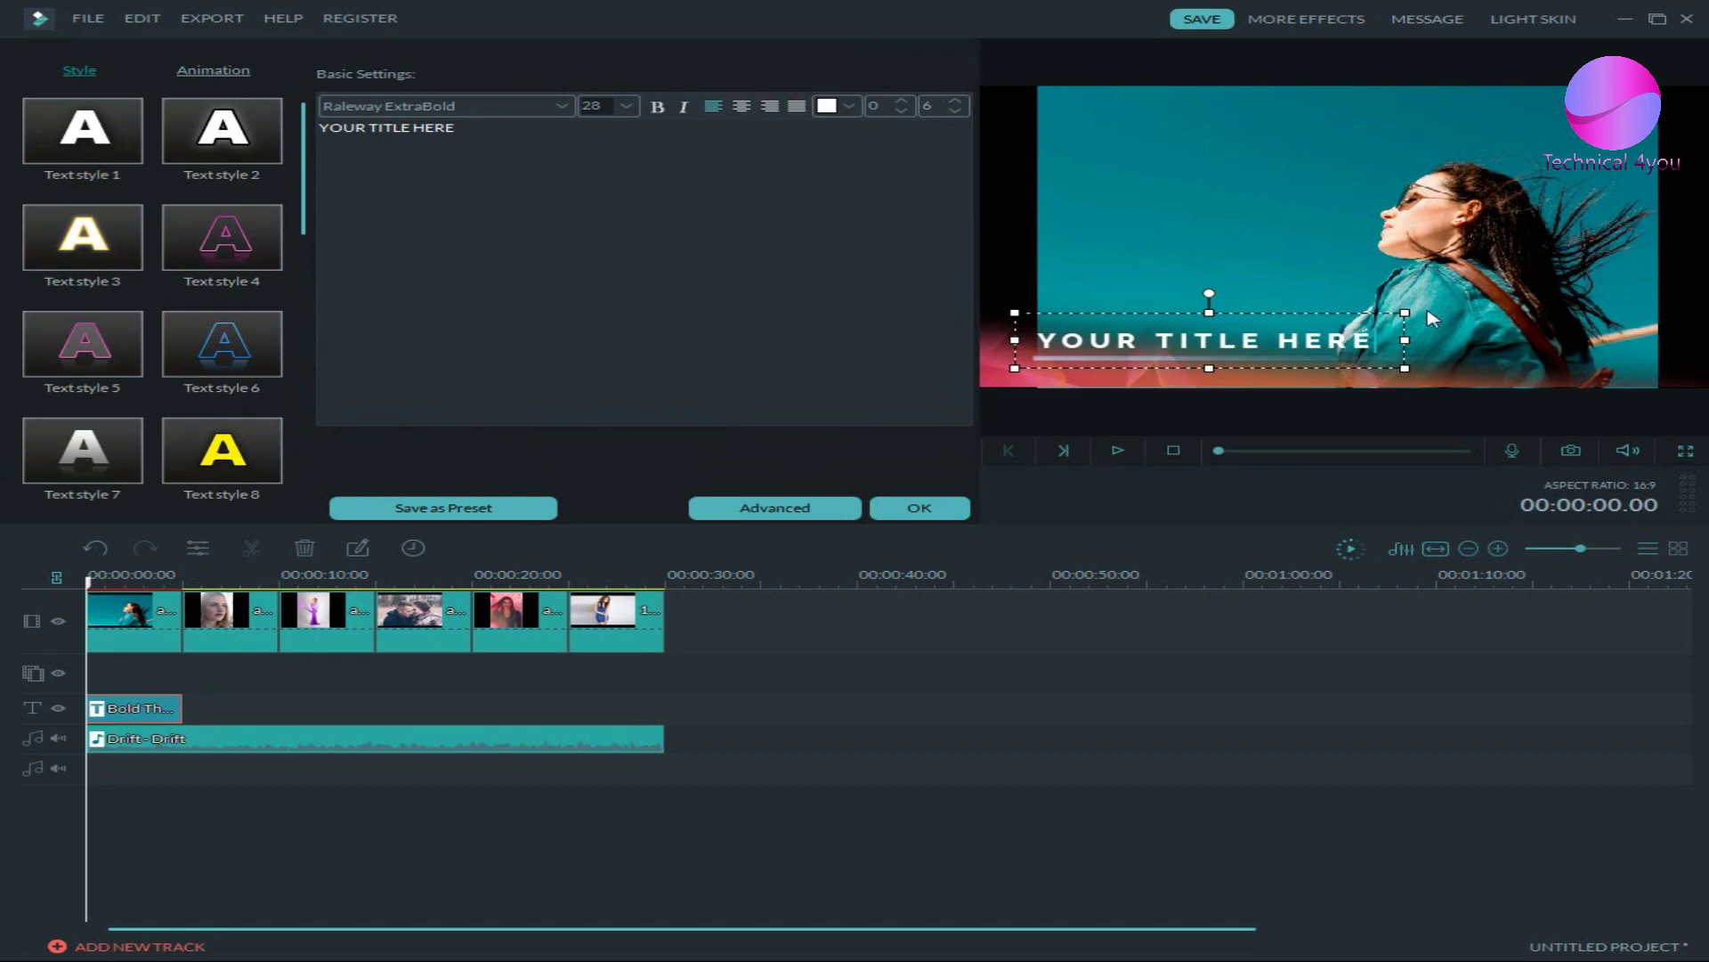
- Replace the placeholder with a person's name, keep size 28, and make it bold italic
key("BackSpace")
key("BackSpace")
key("BackSpace")
key("BackSpace")
key("BackSpace")
key("BackSpace")
key("BackSpace")
key("BackSpace")
key("BackSpace")
key("BackSpace")
key("BackSpace")
key("BackSpace")
key("BackSpace")
key("BackSpace")
key("BackSpace")
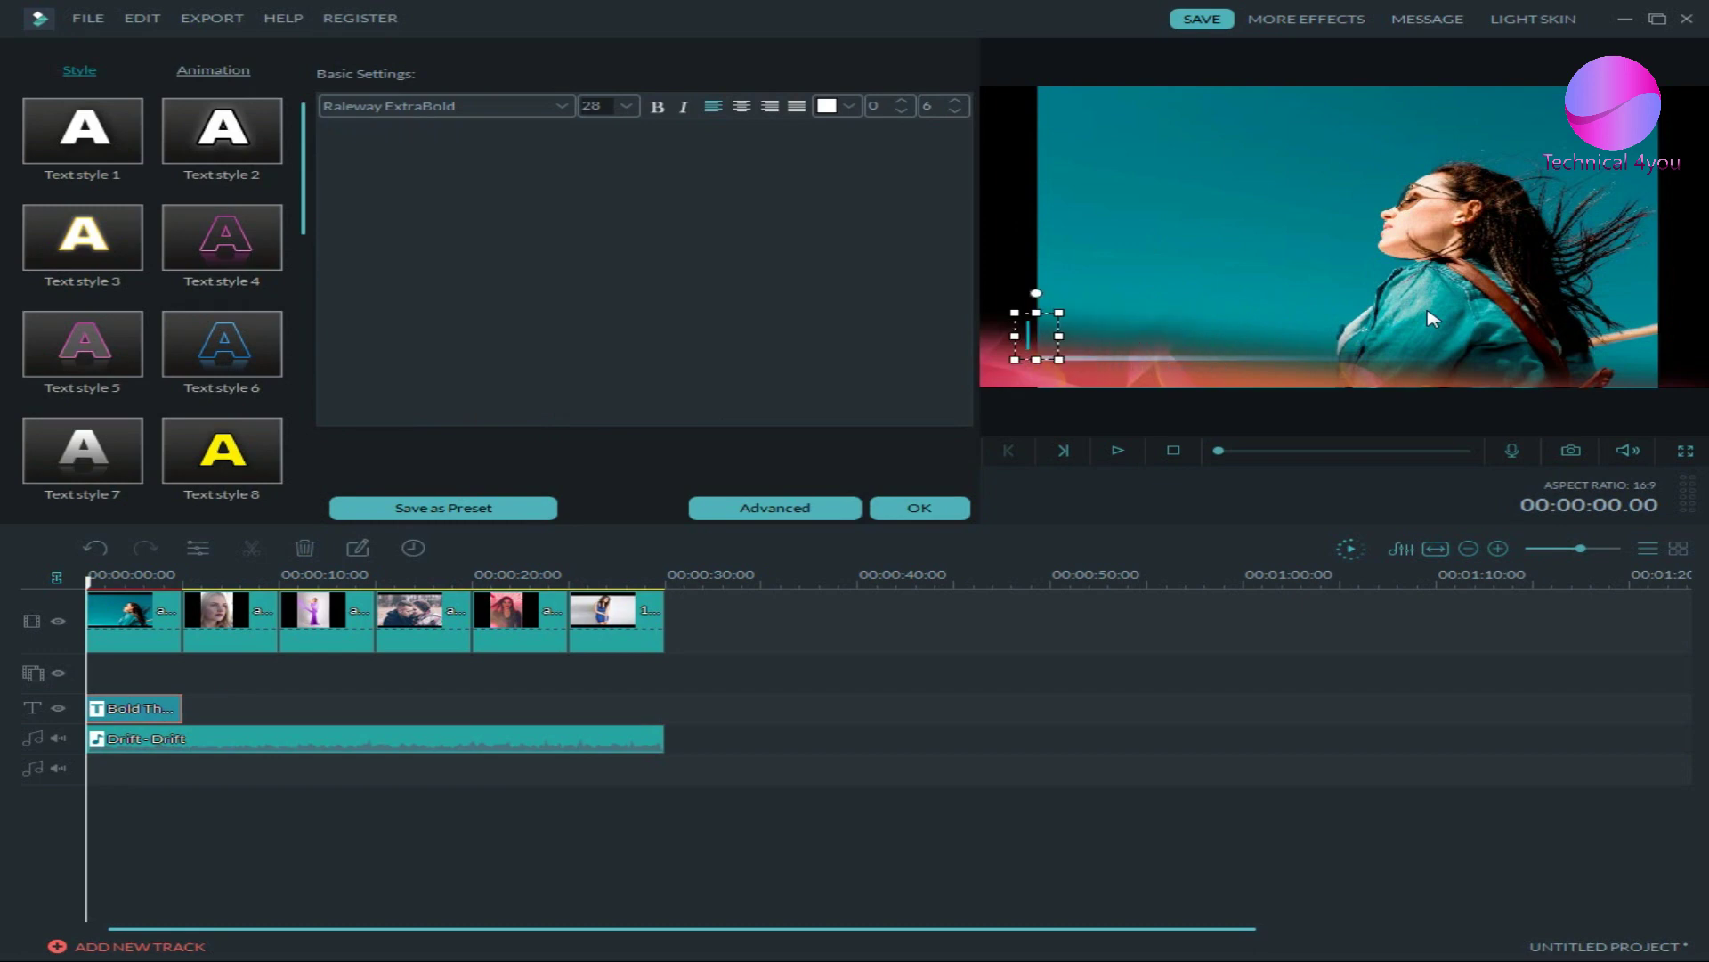
type("John")
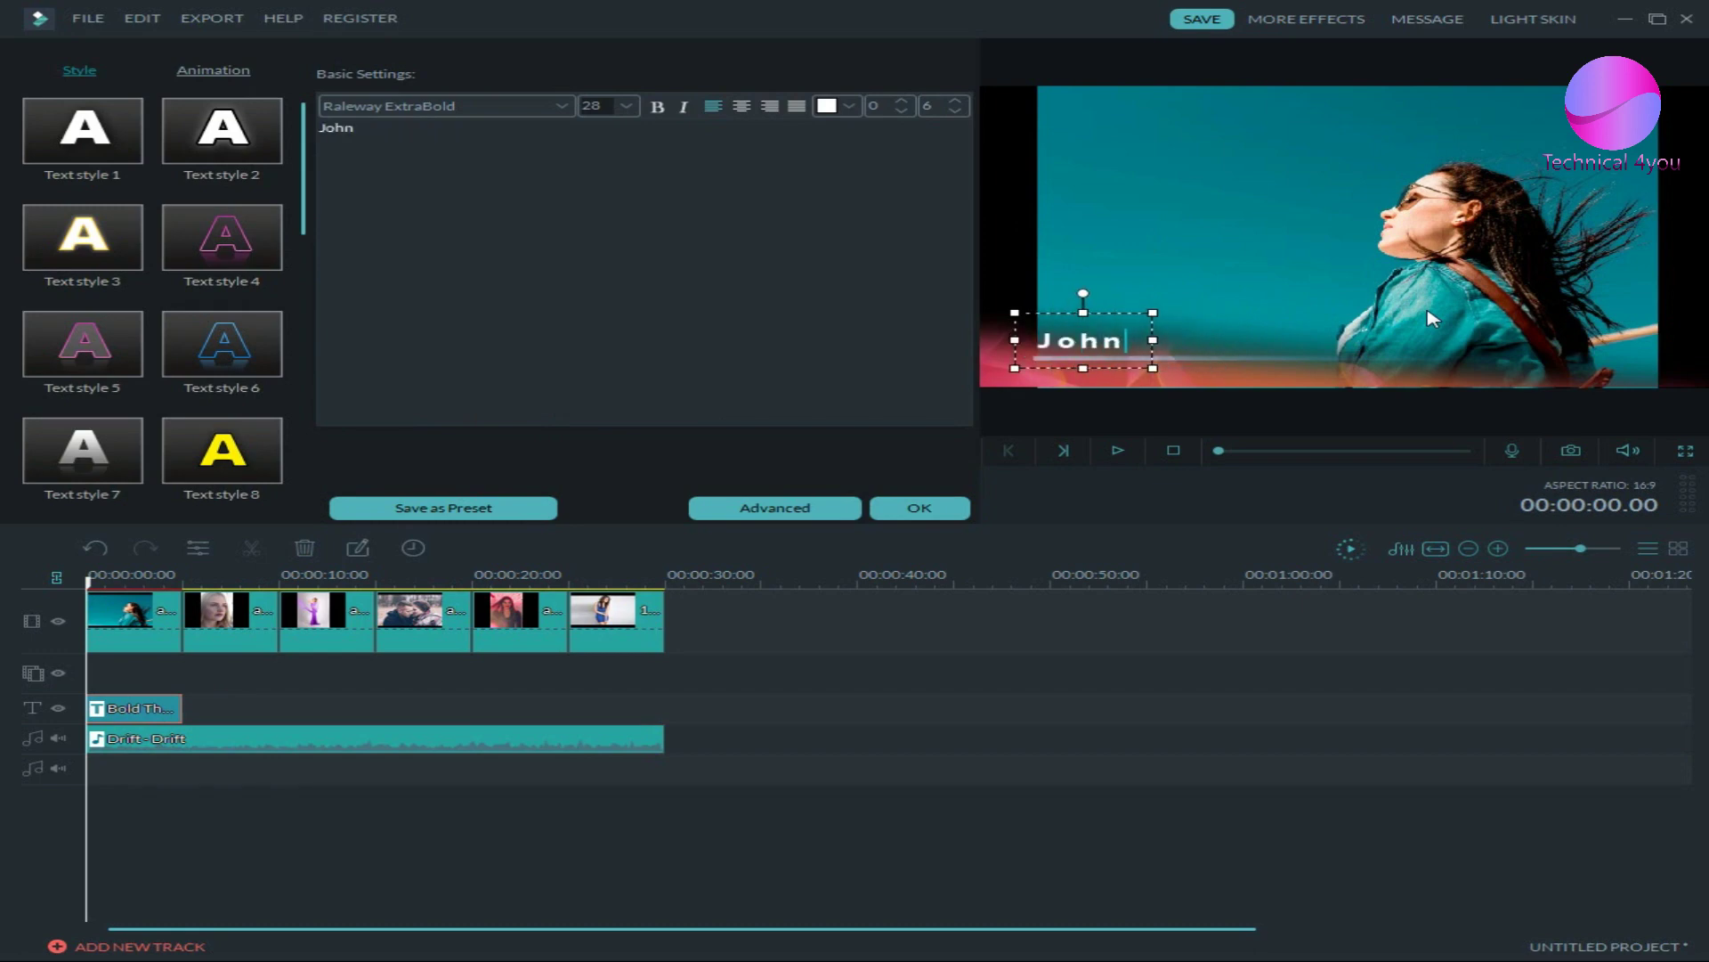
type(" nick")
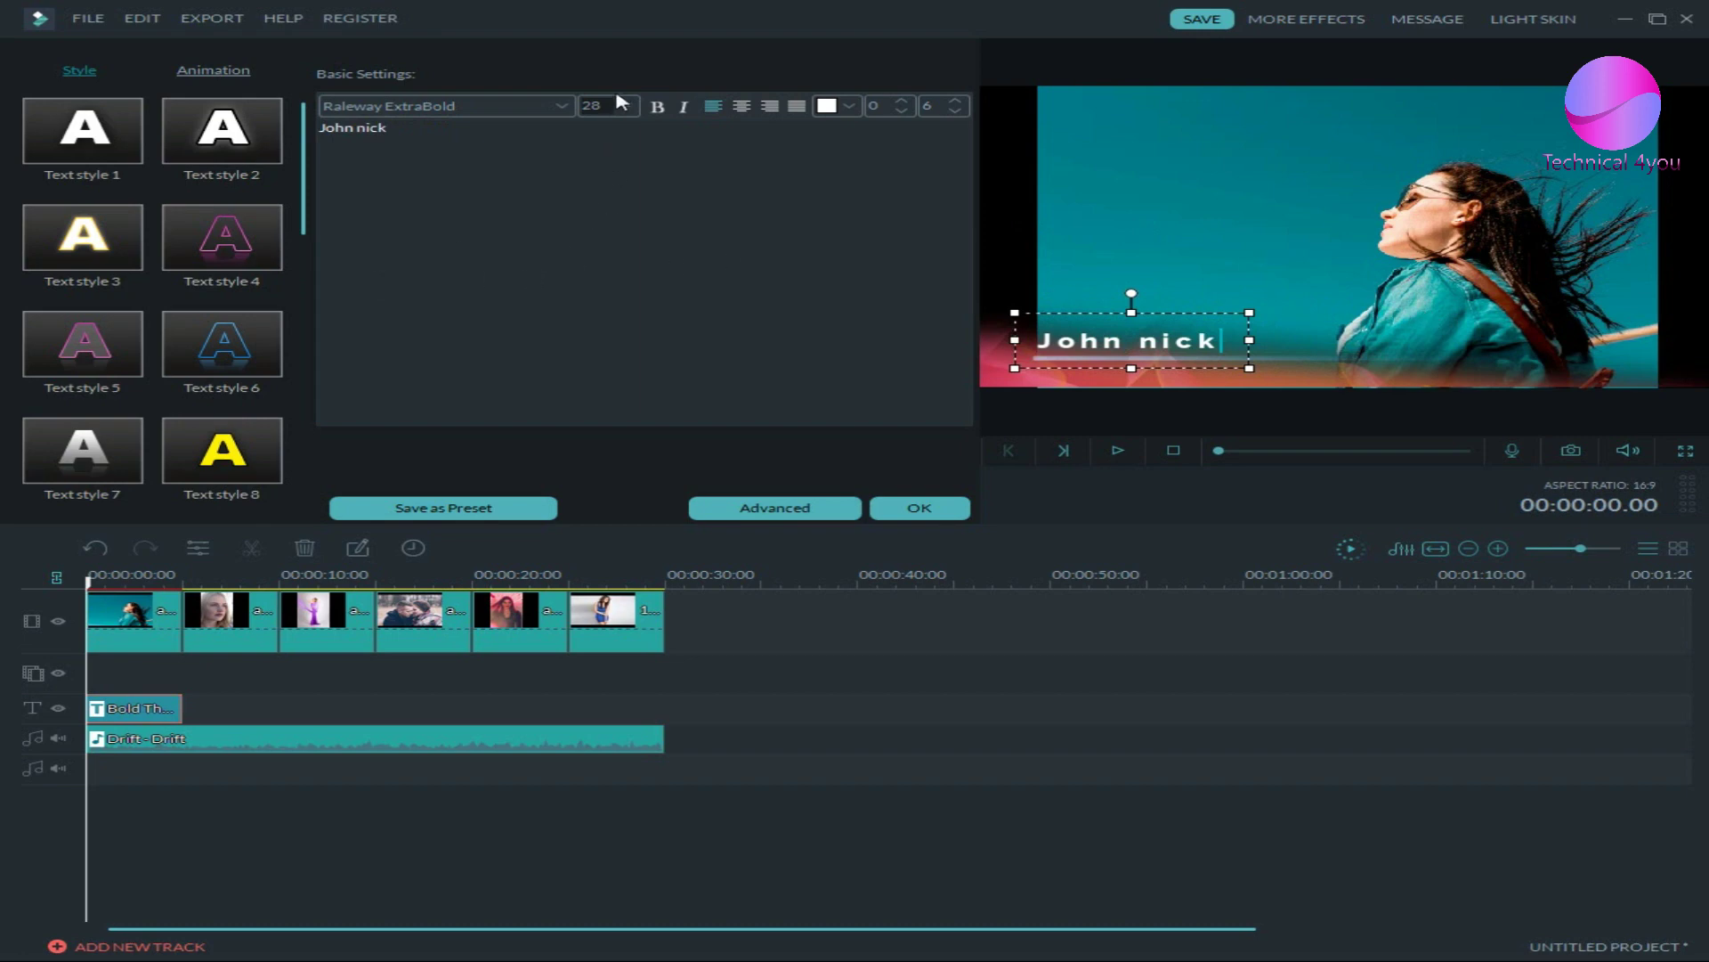
left_click(627, 106)
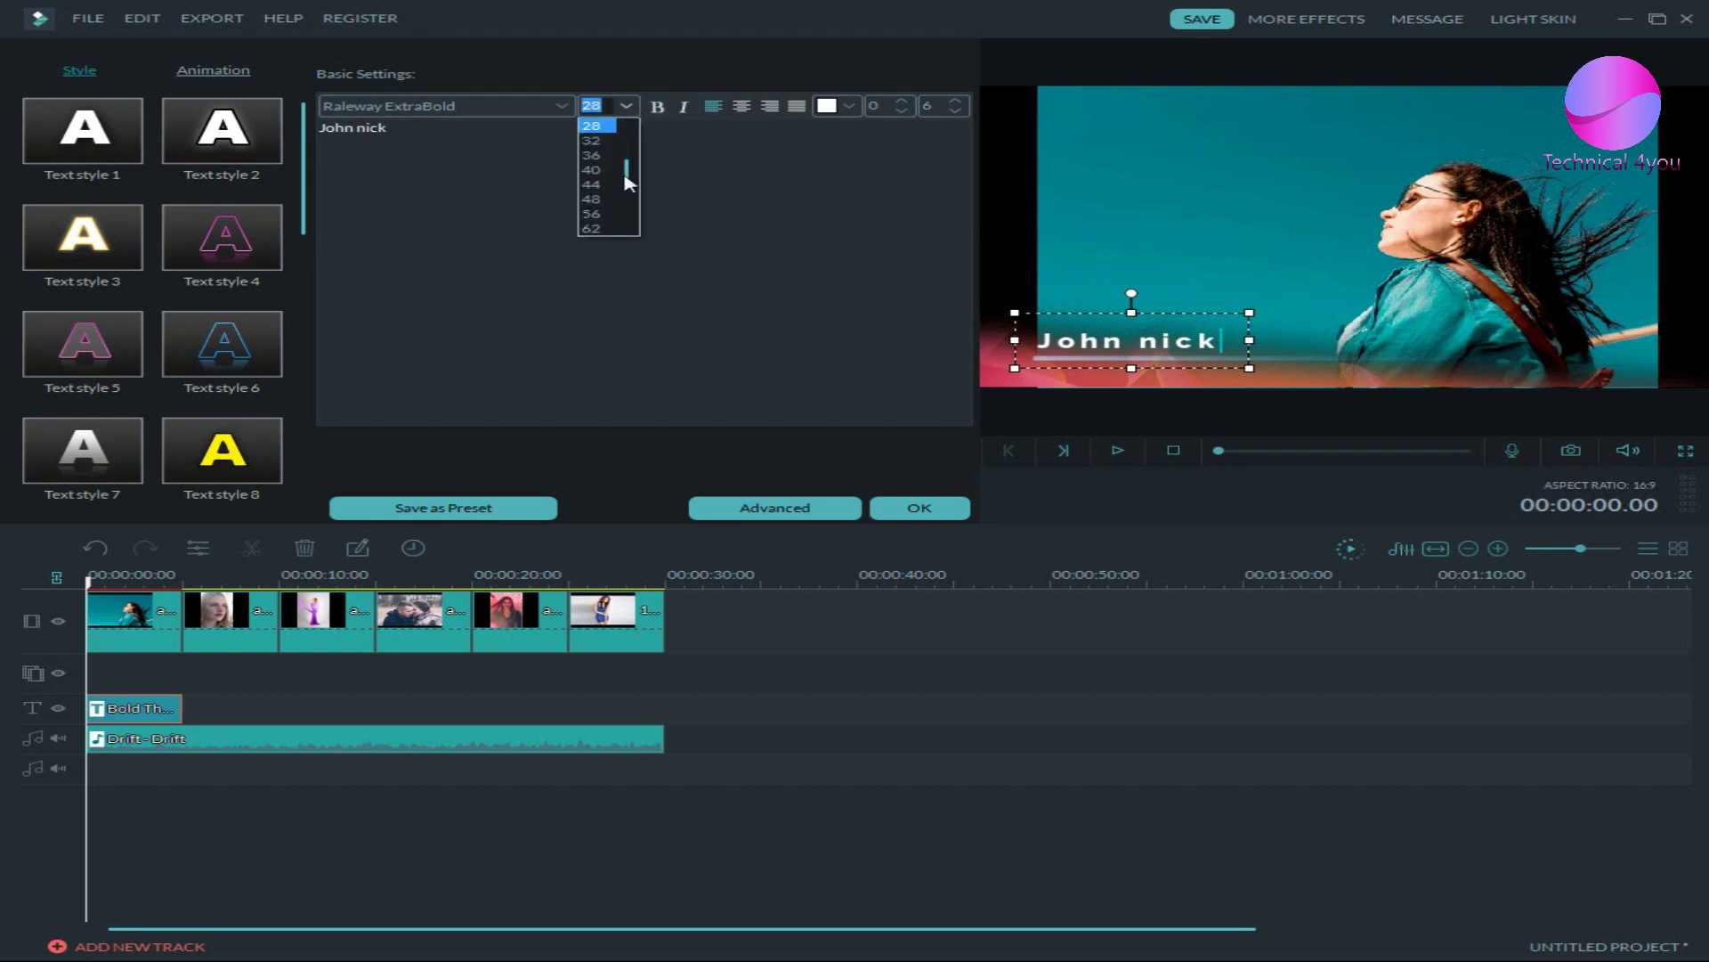
left_click(682, 194)
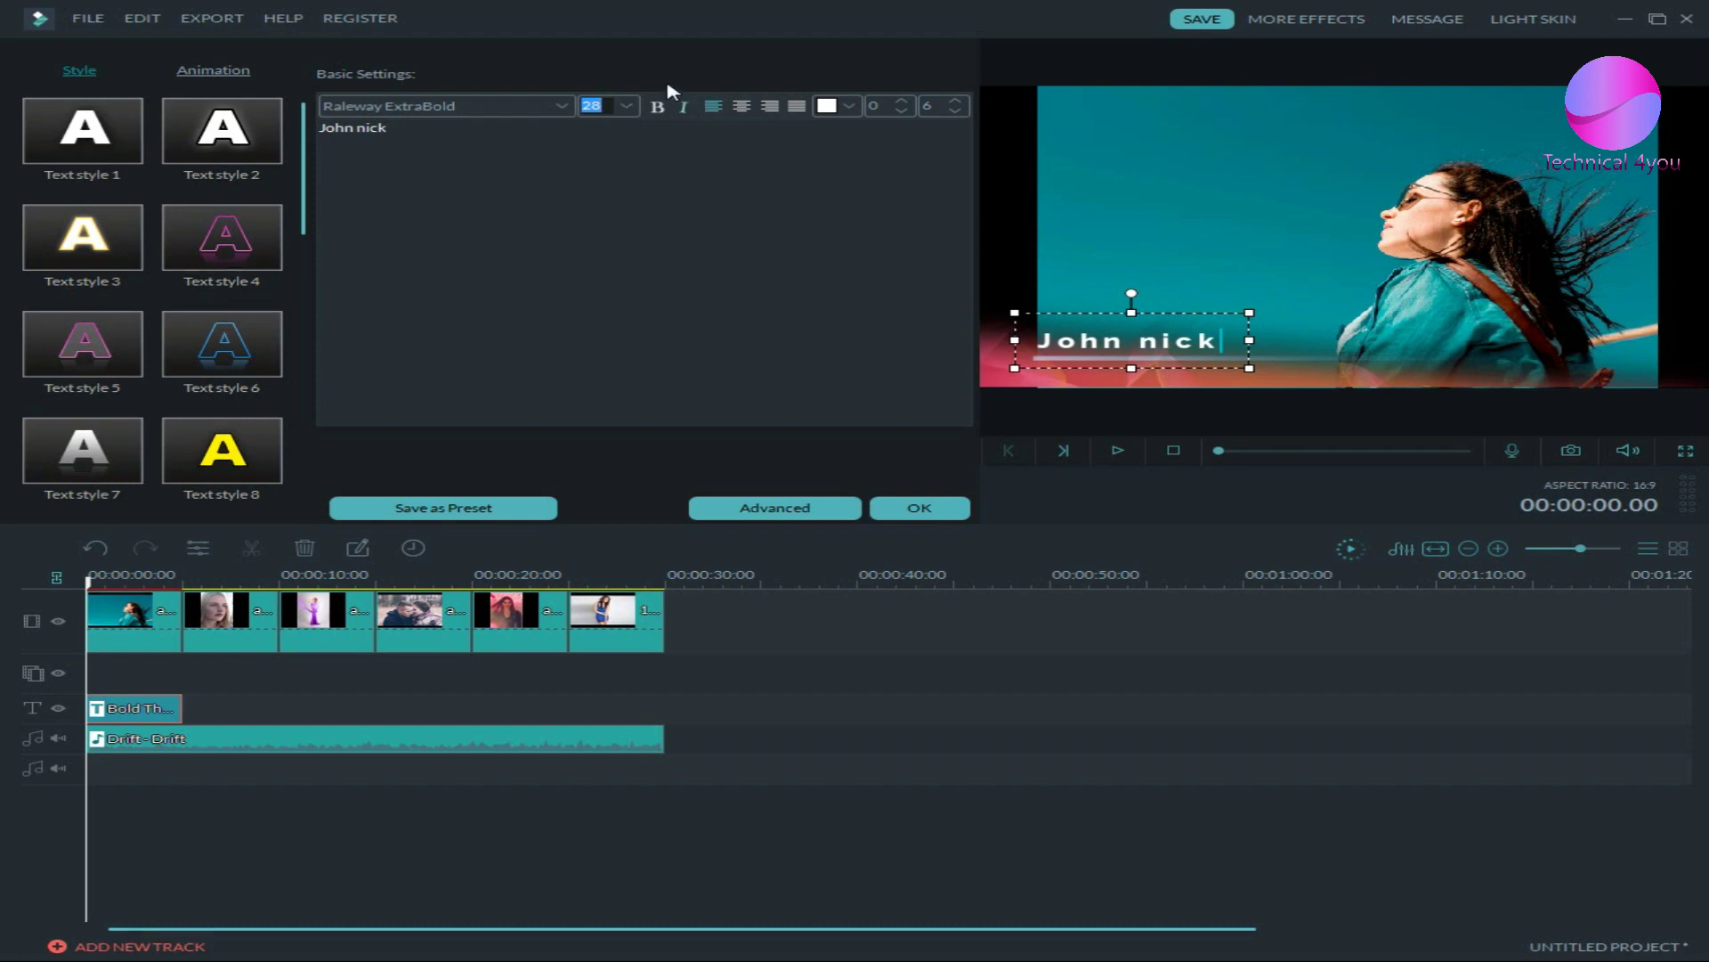
left_click(682, 107)
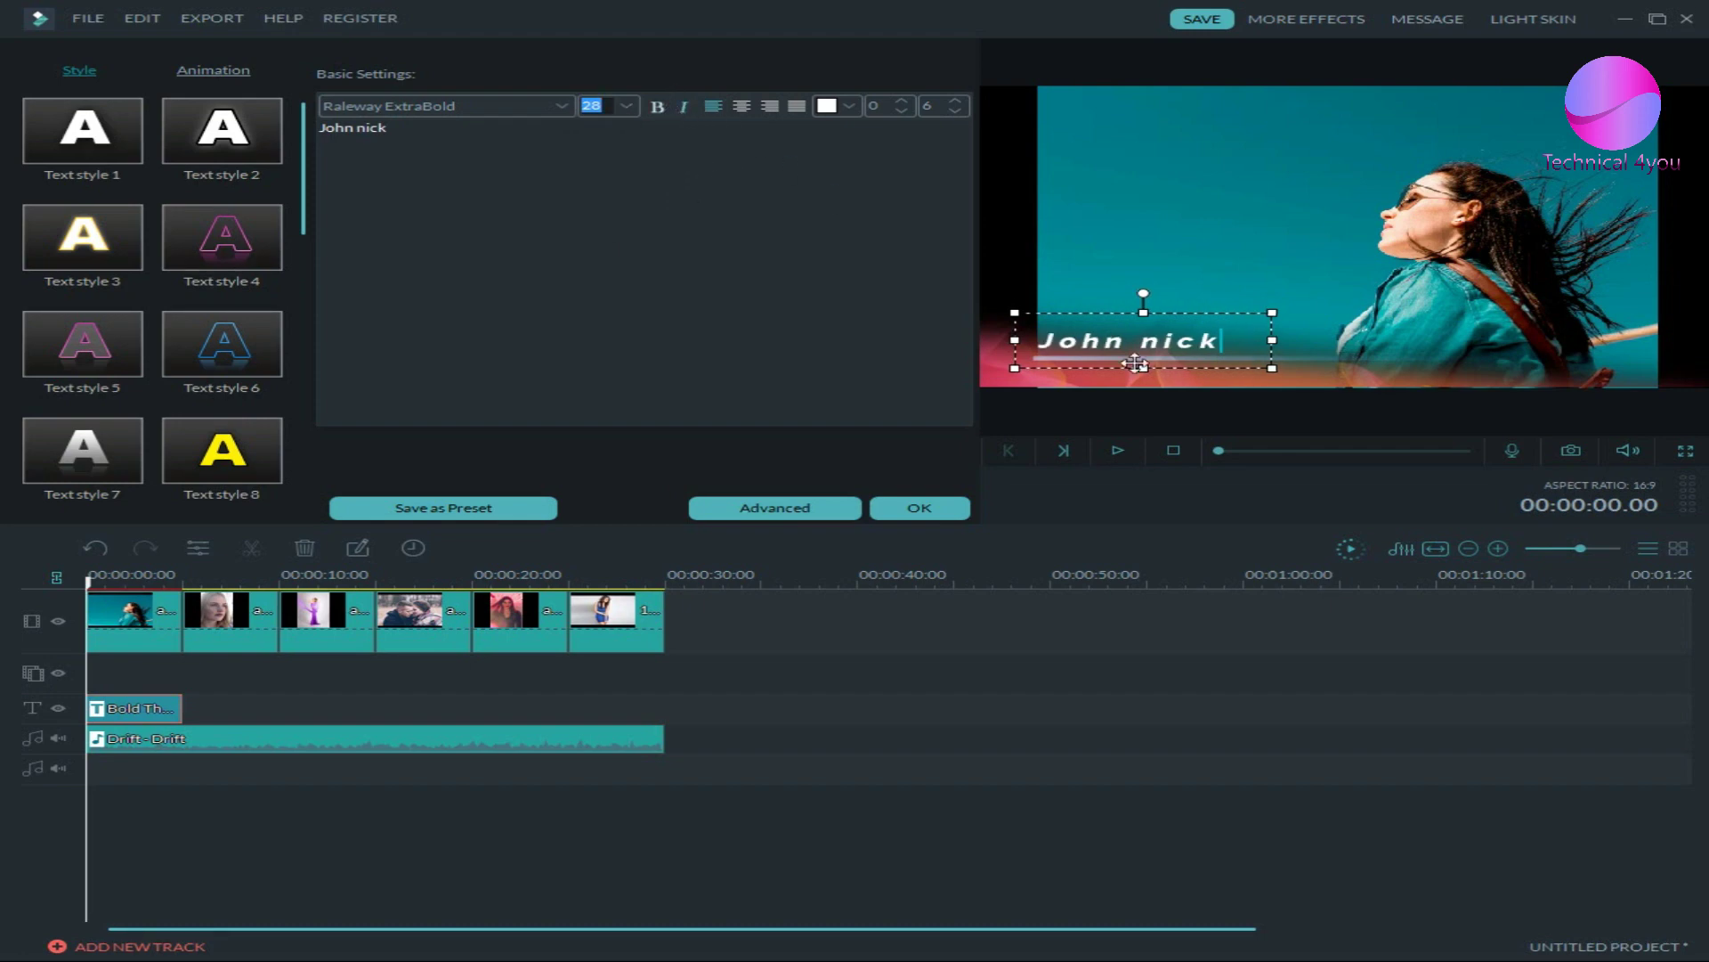
left_click(664, 107)
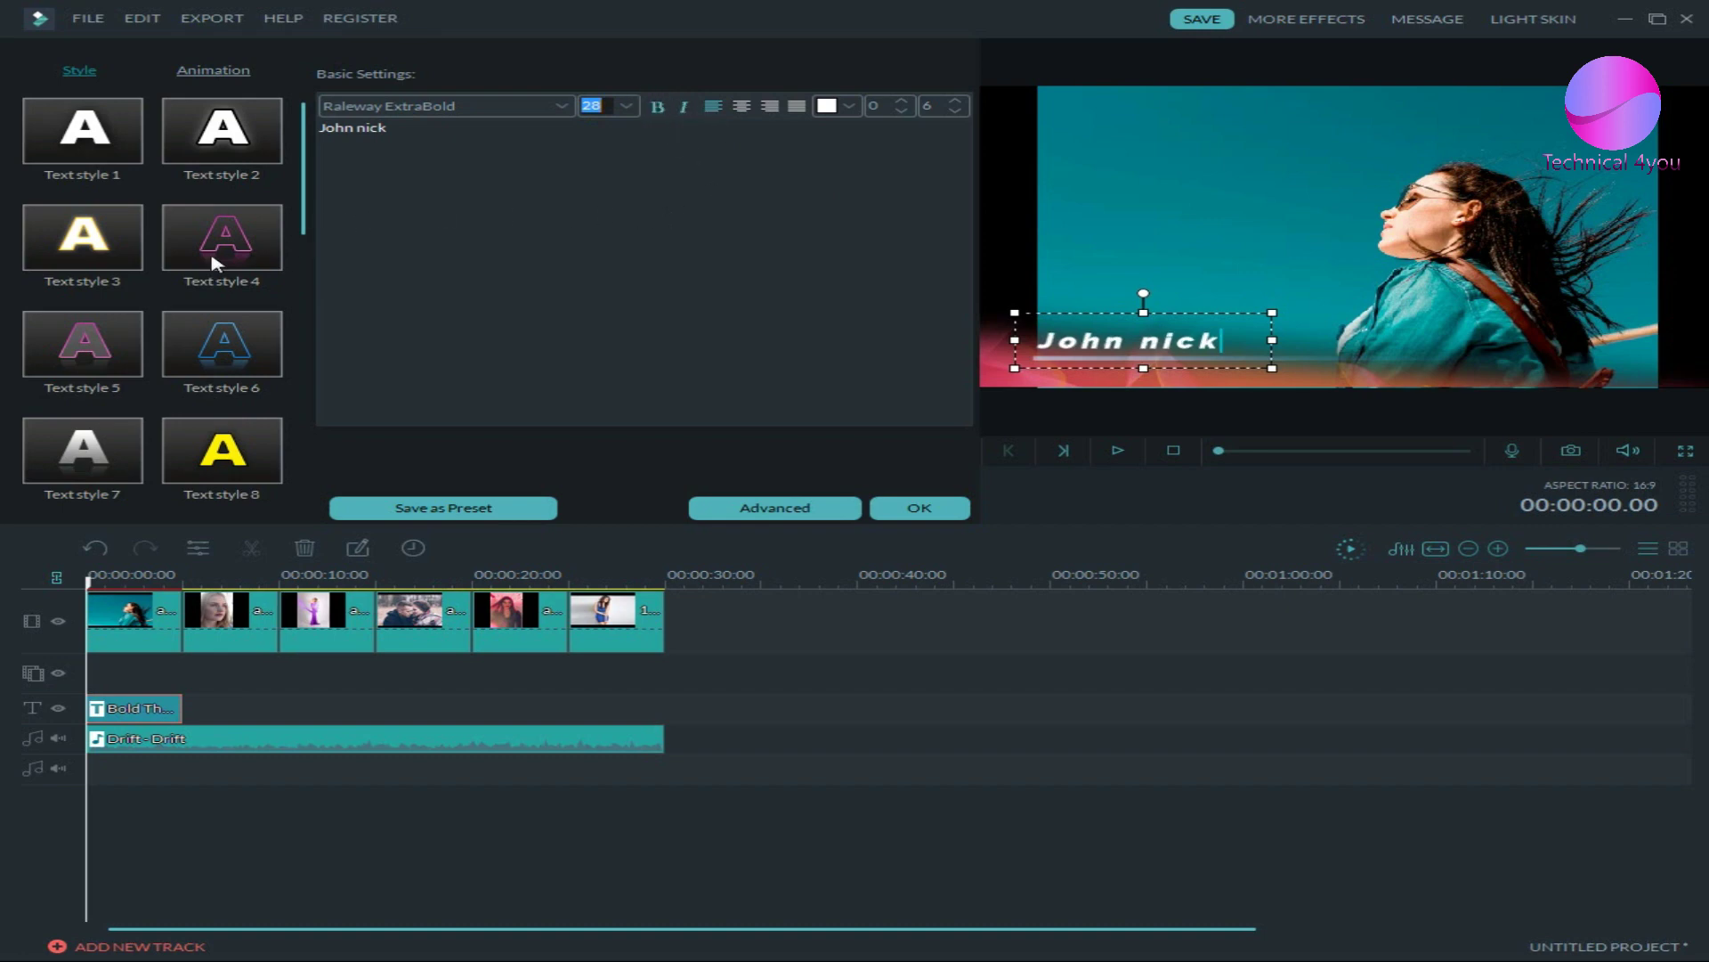
- Set the title font size to 32
key("Down")
key("Down")
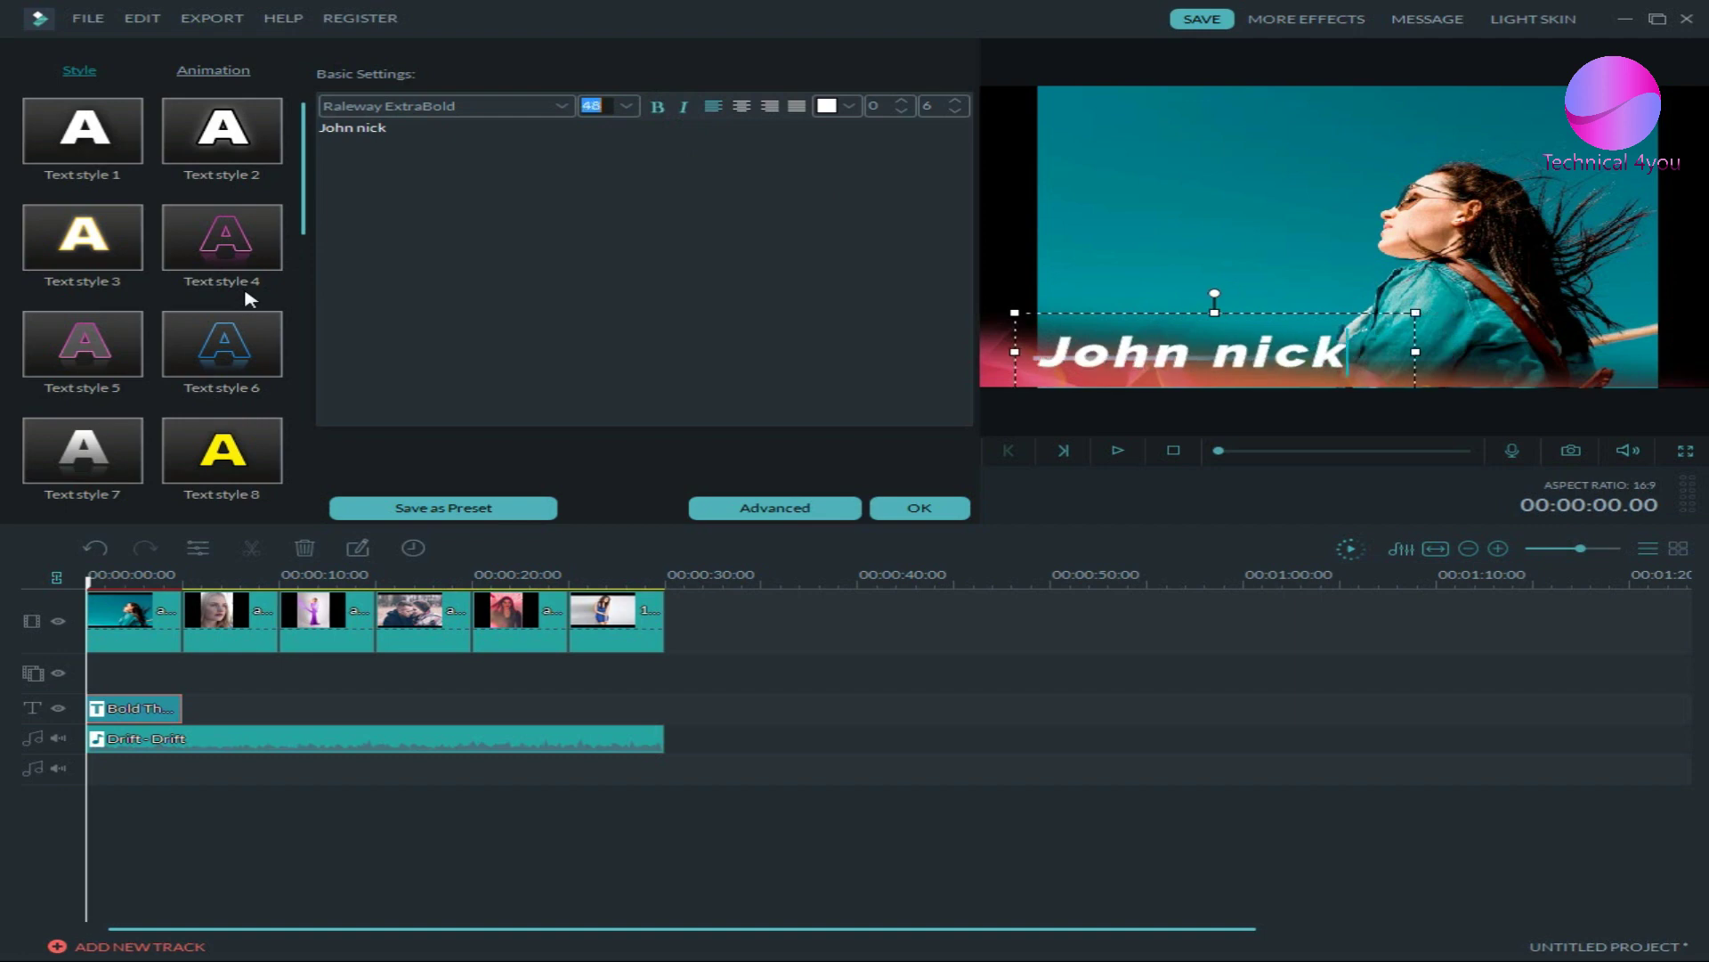
key("Up")
key("Up")
key("Up")
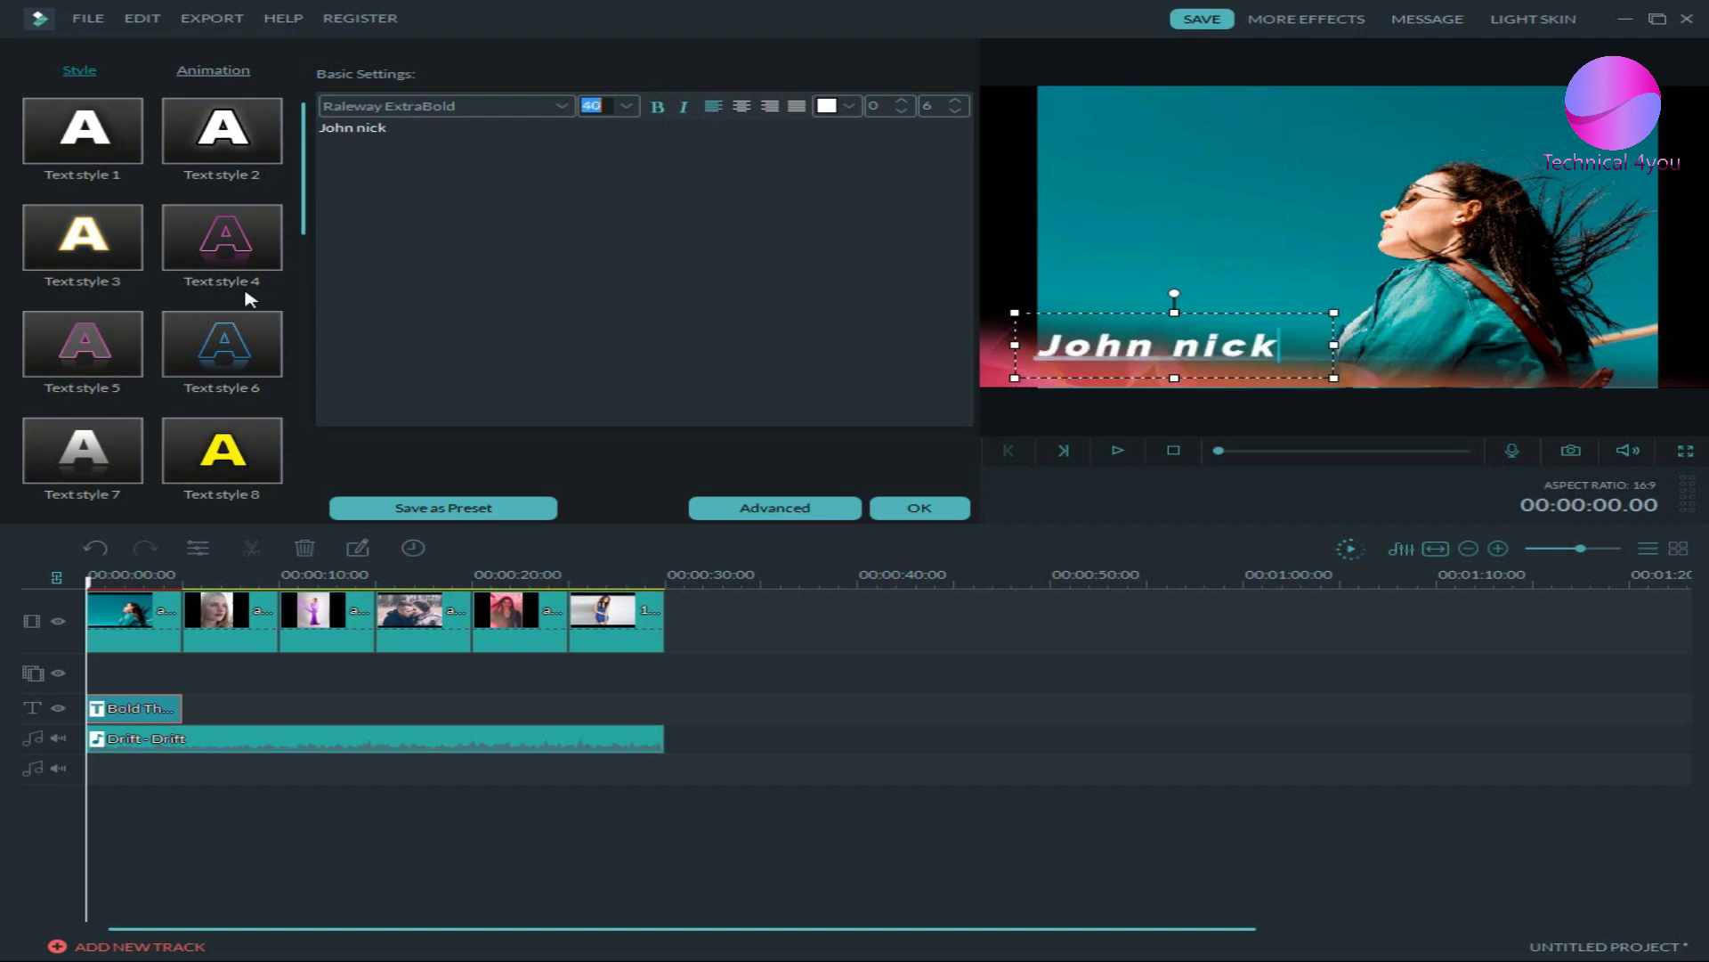
key("Up")
key("Up")
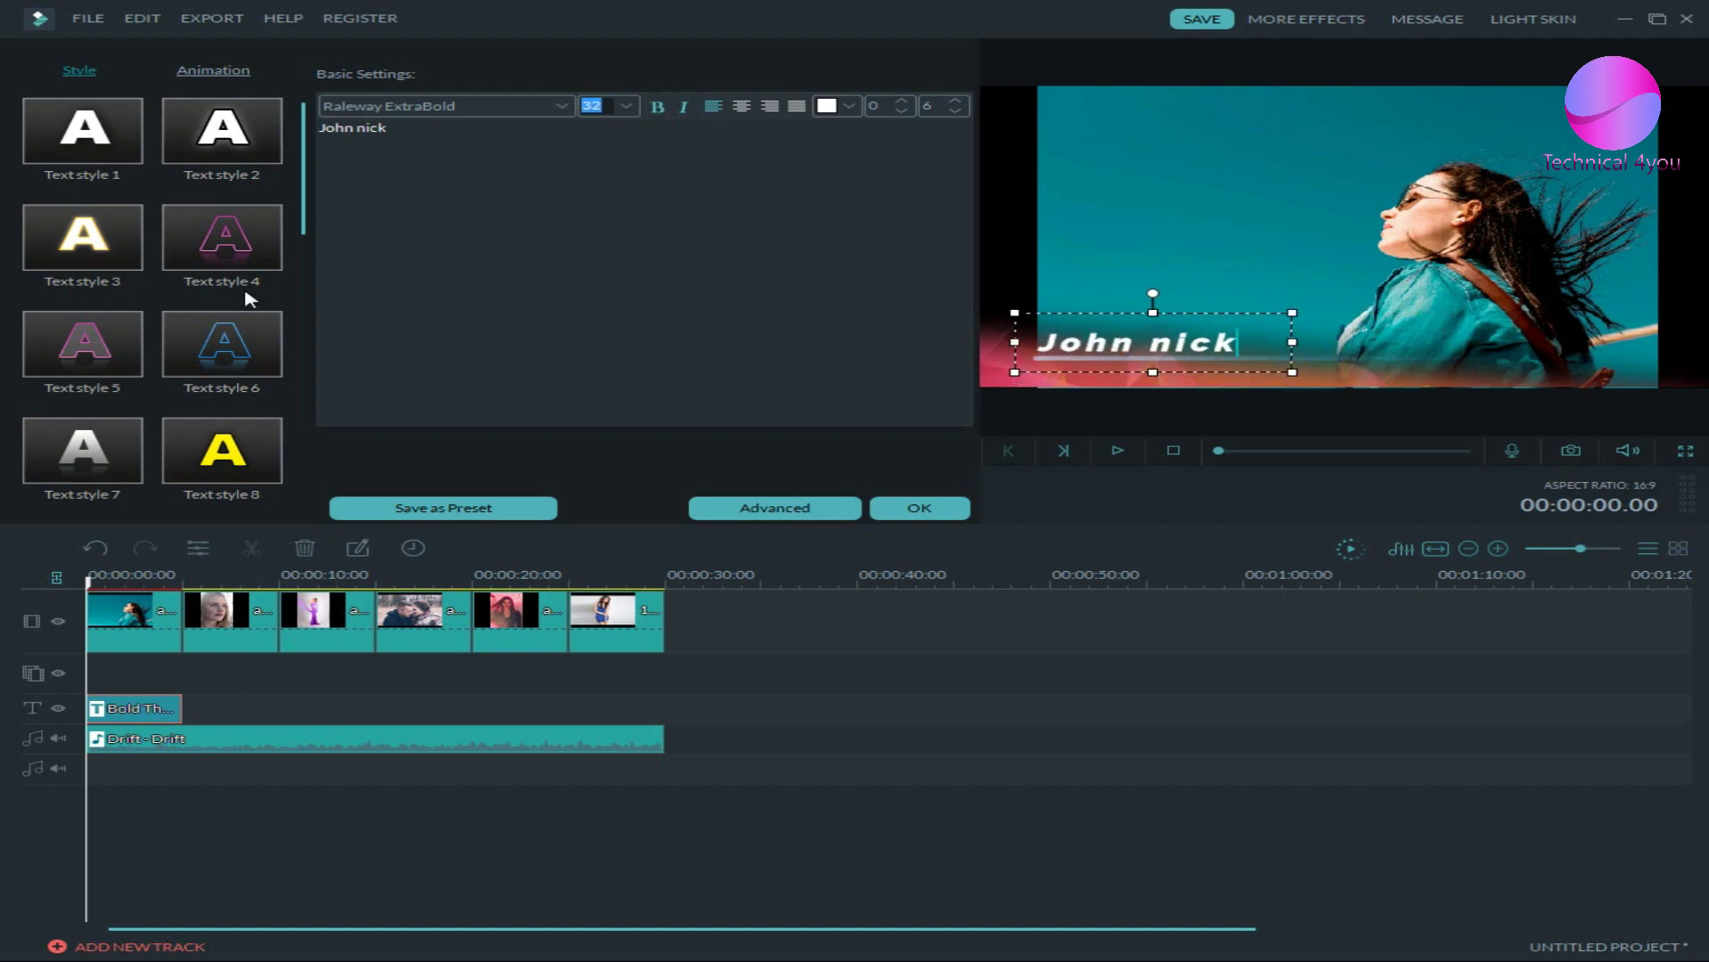
left_click(386, 293)
- Try Text styles 8, 10, 11 and 15 on the name title
left_click_drag(303, 213, 303, 297)
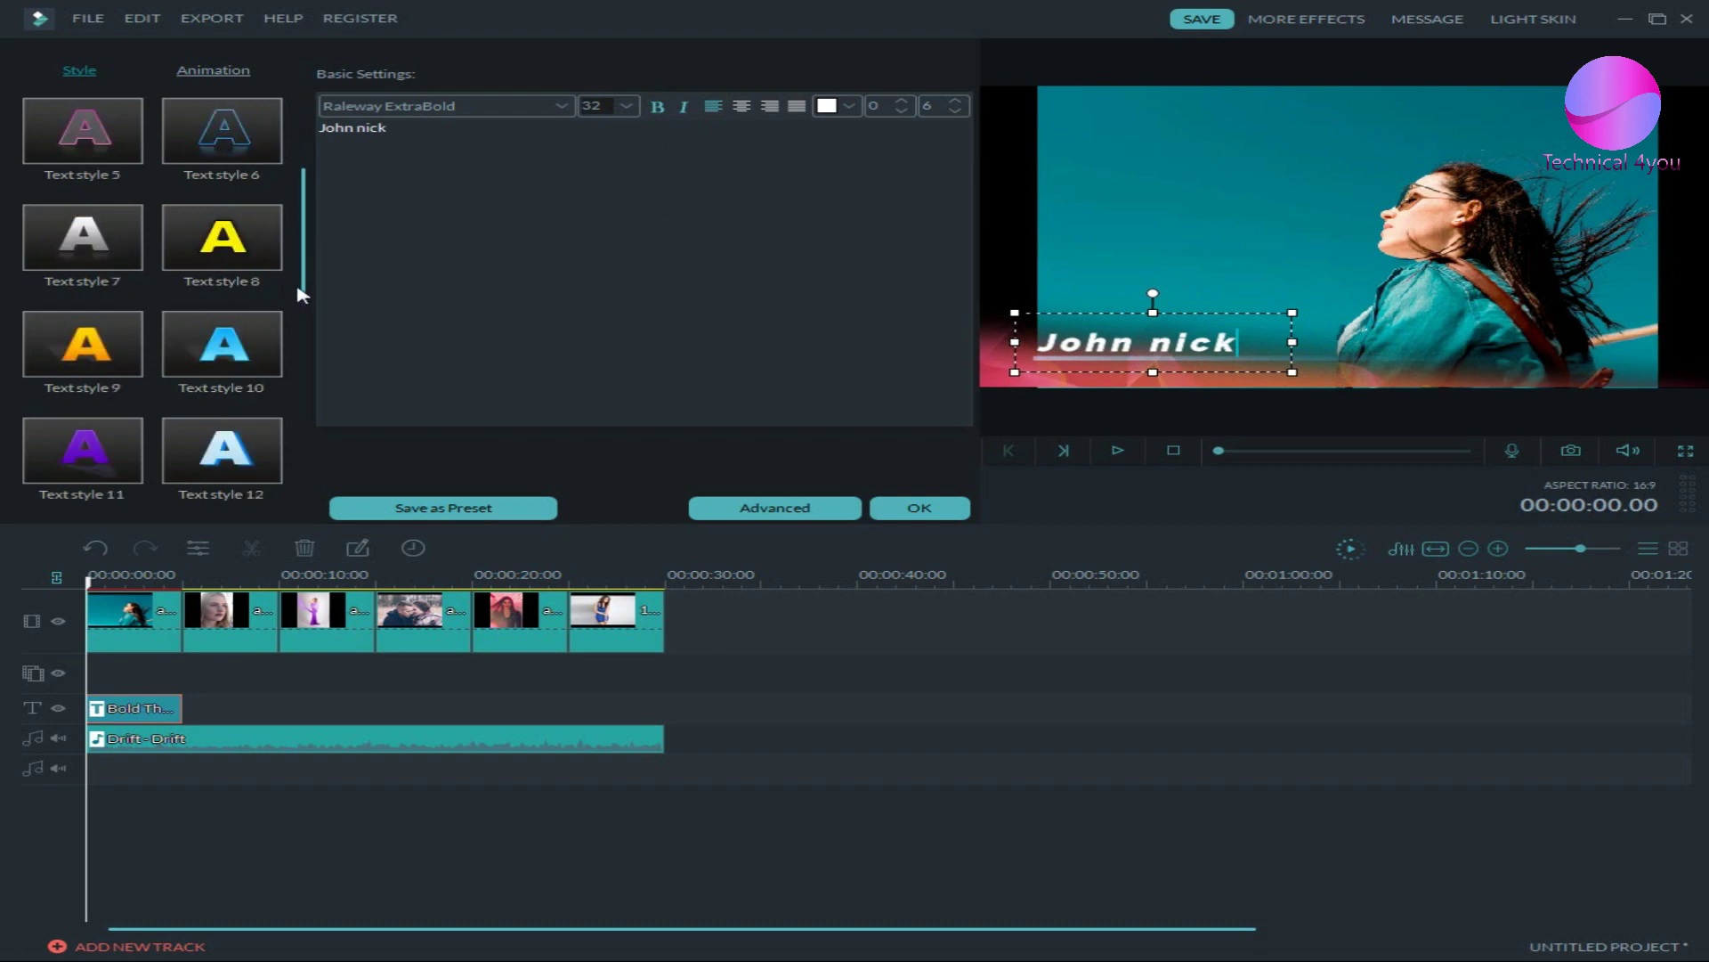
left_click(279, 255)
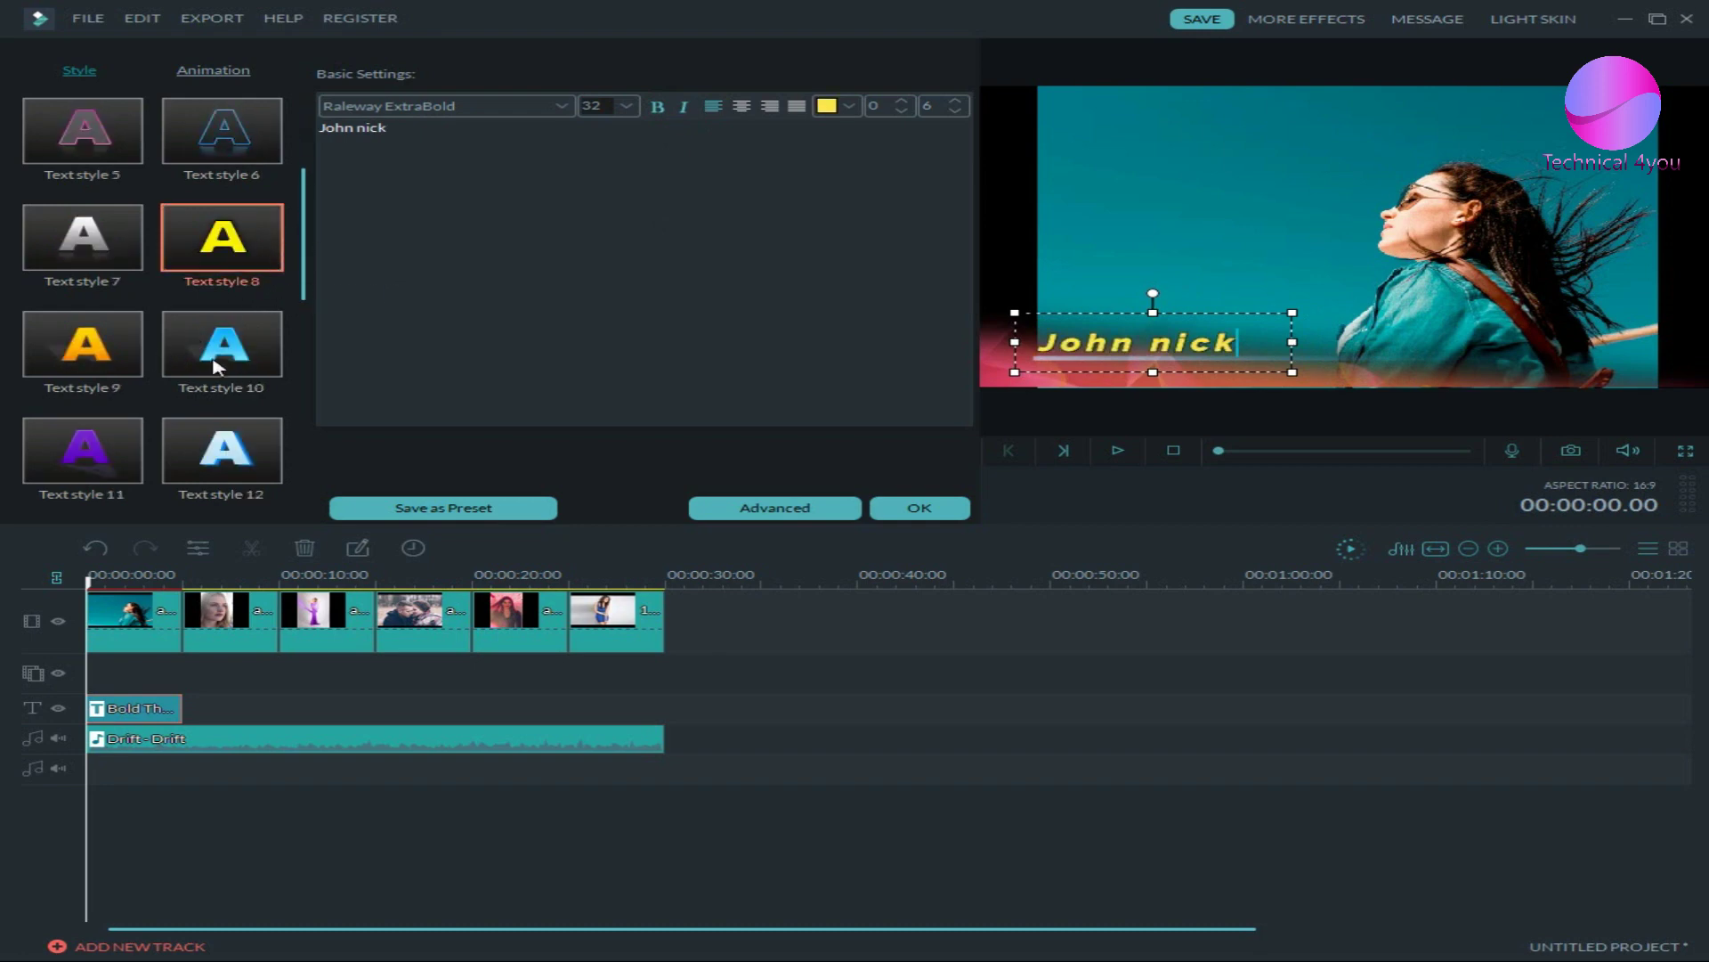
left_click(260, 361)
scroll(260, 360, "down", 1)
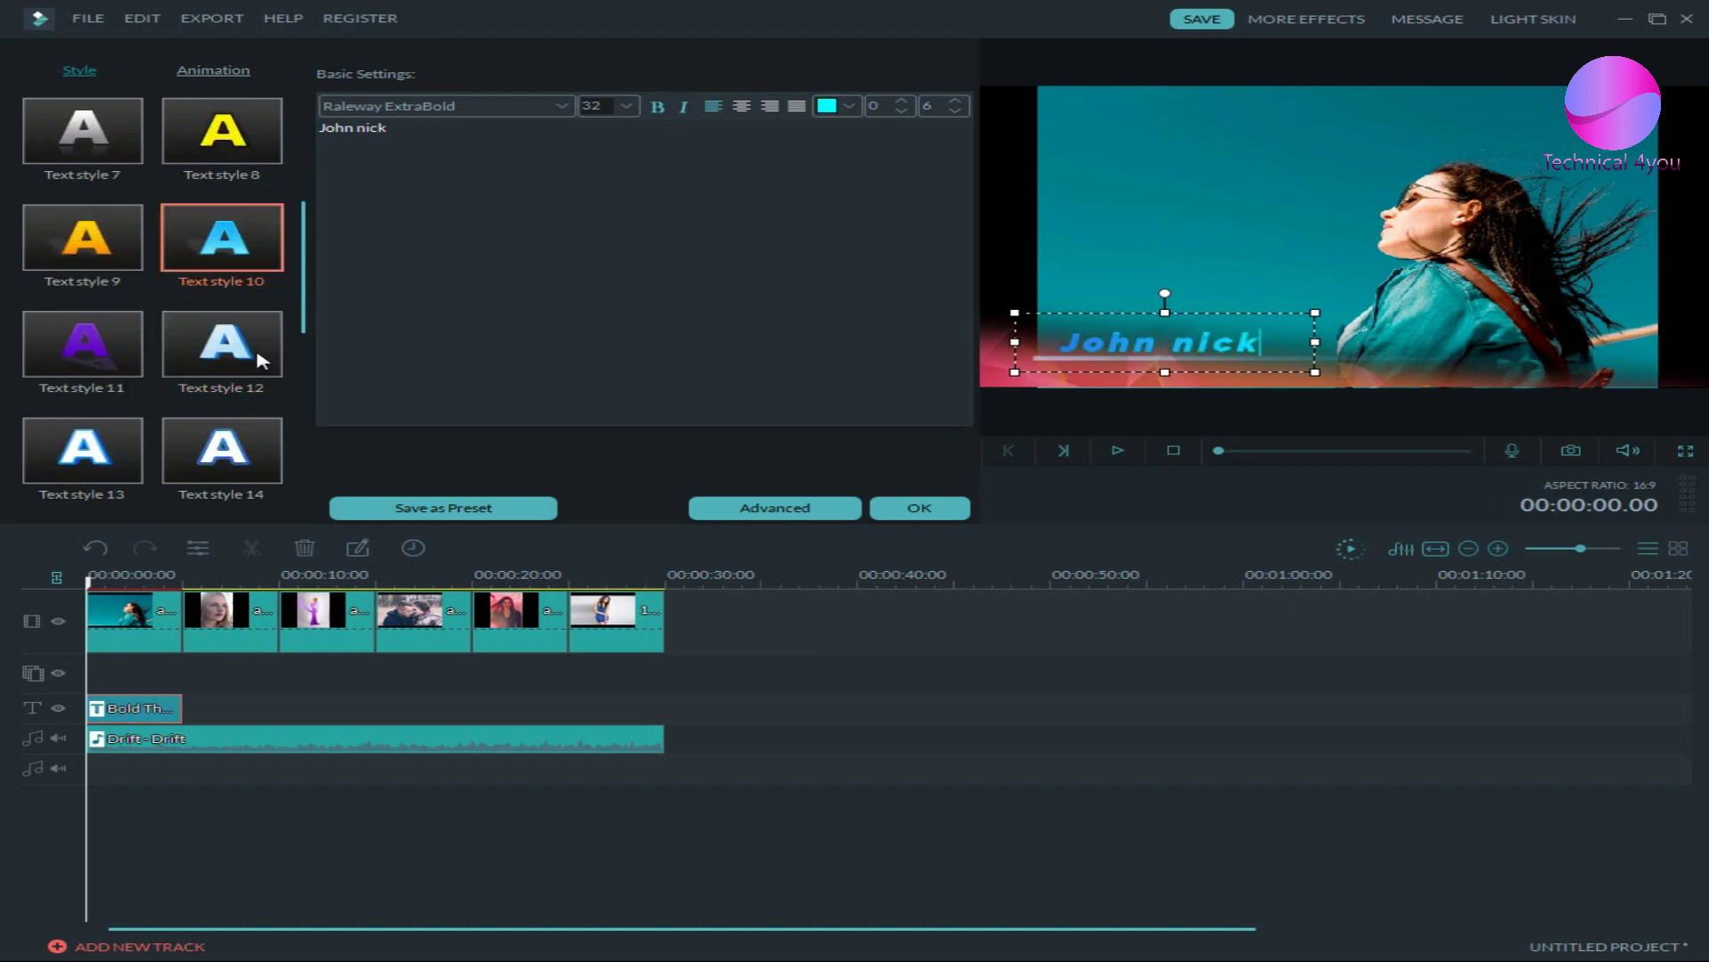
left_click(115, 359)
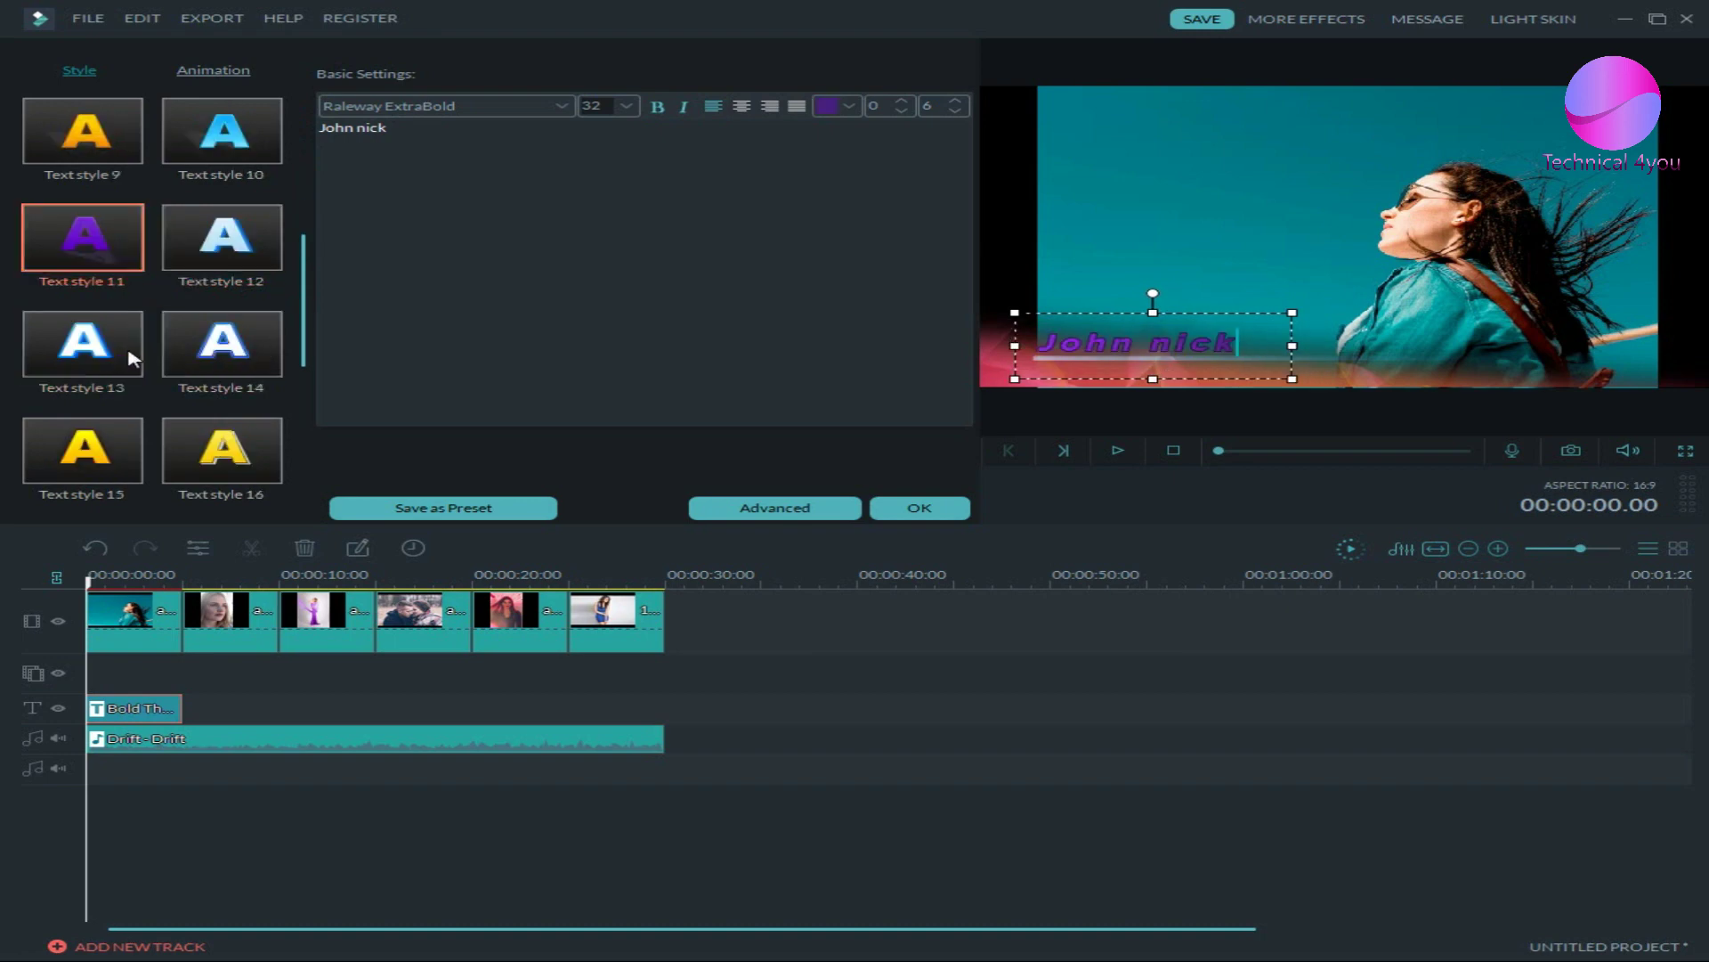
scroll(211, 445, "down", 1)
left_click(210, 445)
left_click(120, 452)
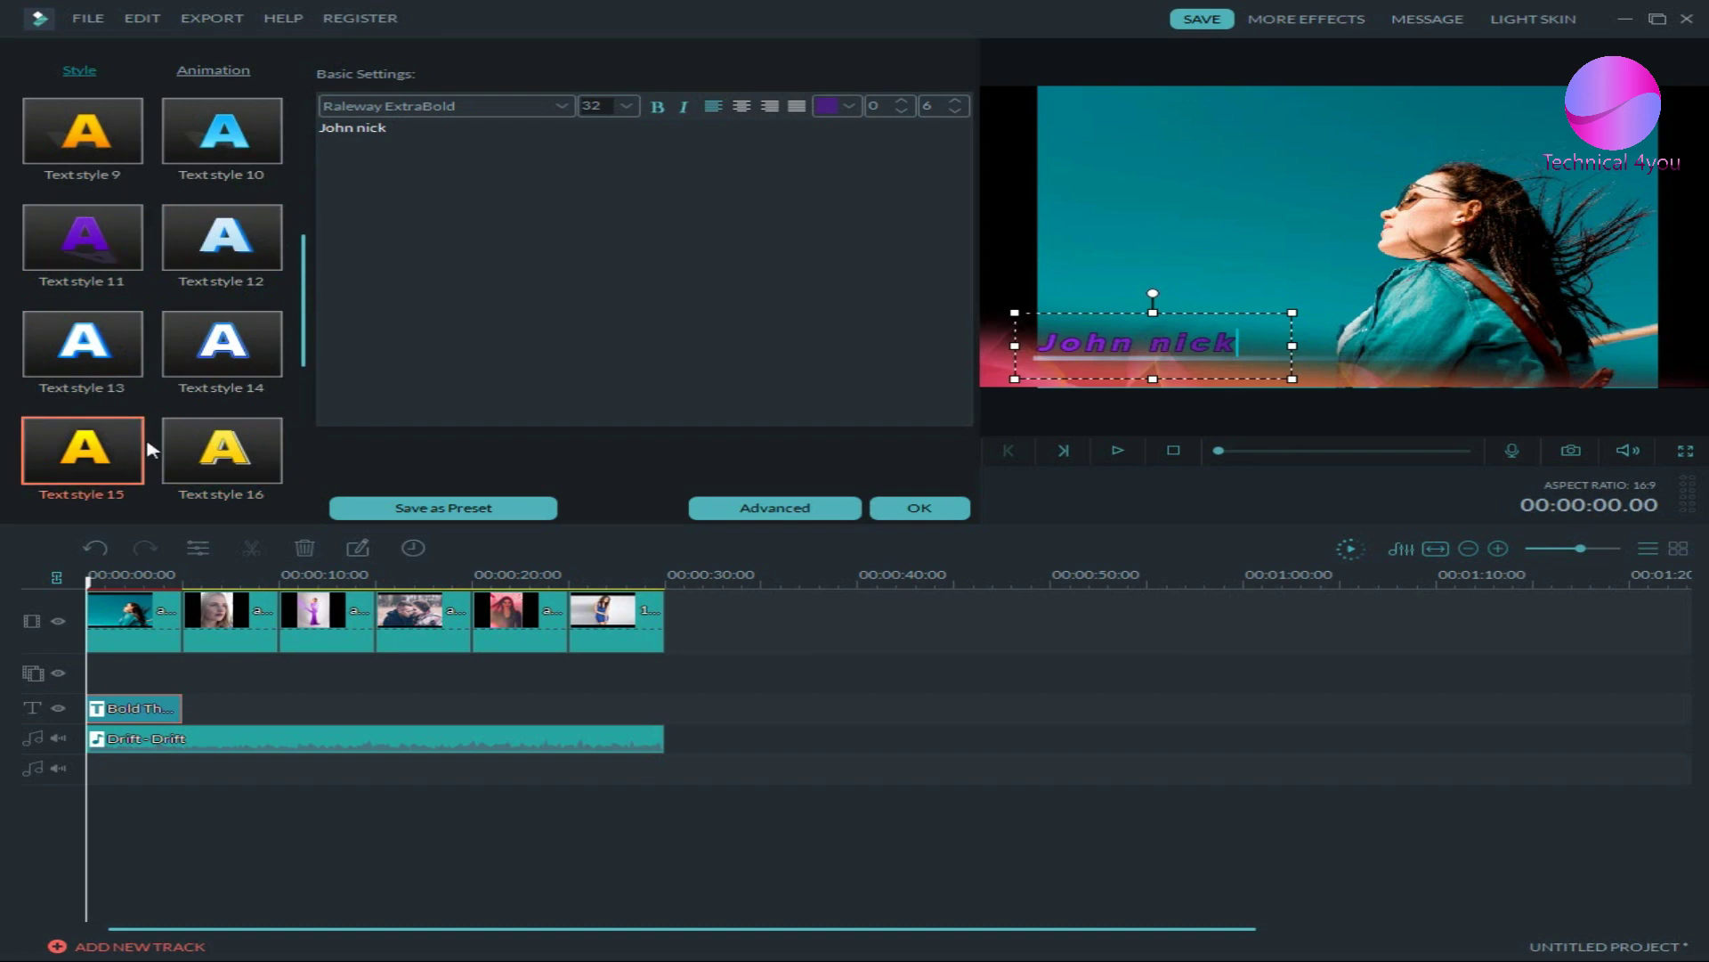
- Settle on Text style 8's yellow look and open the Advanced Text Edit window
scroll(184, 443, "down", 2)
scroll(214, 401, "down", 2)
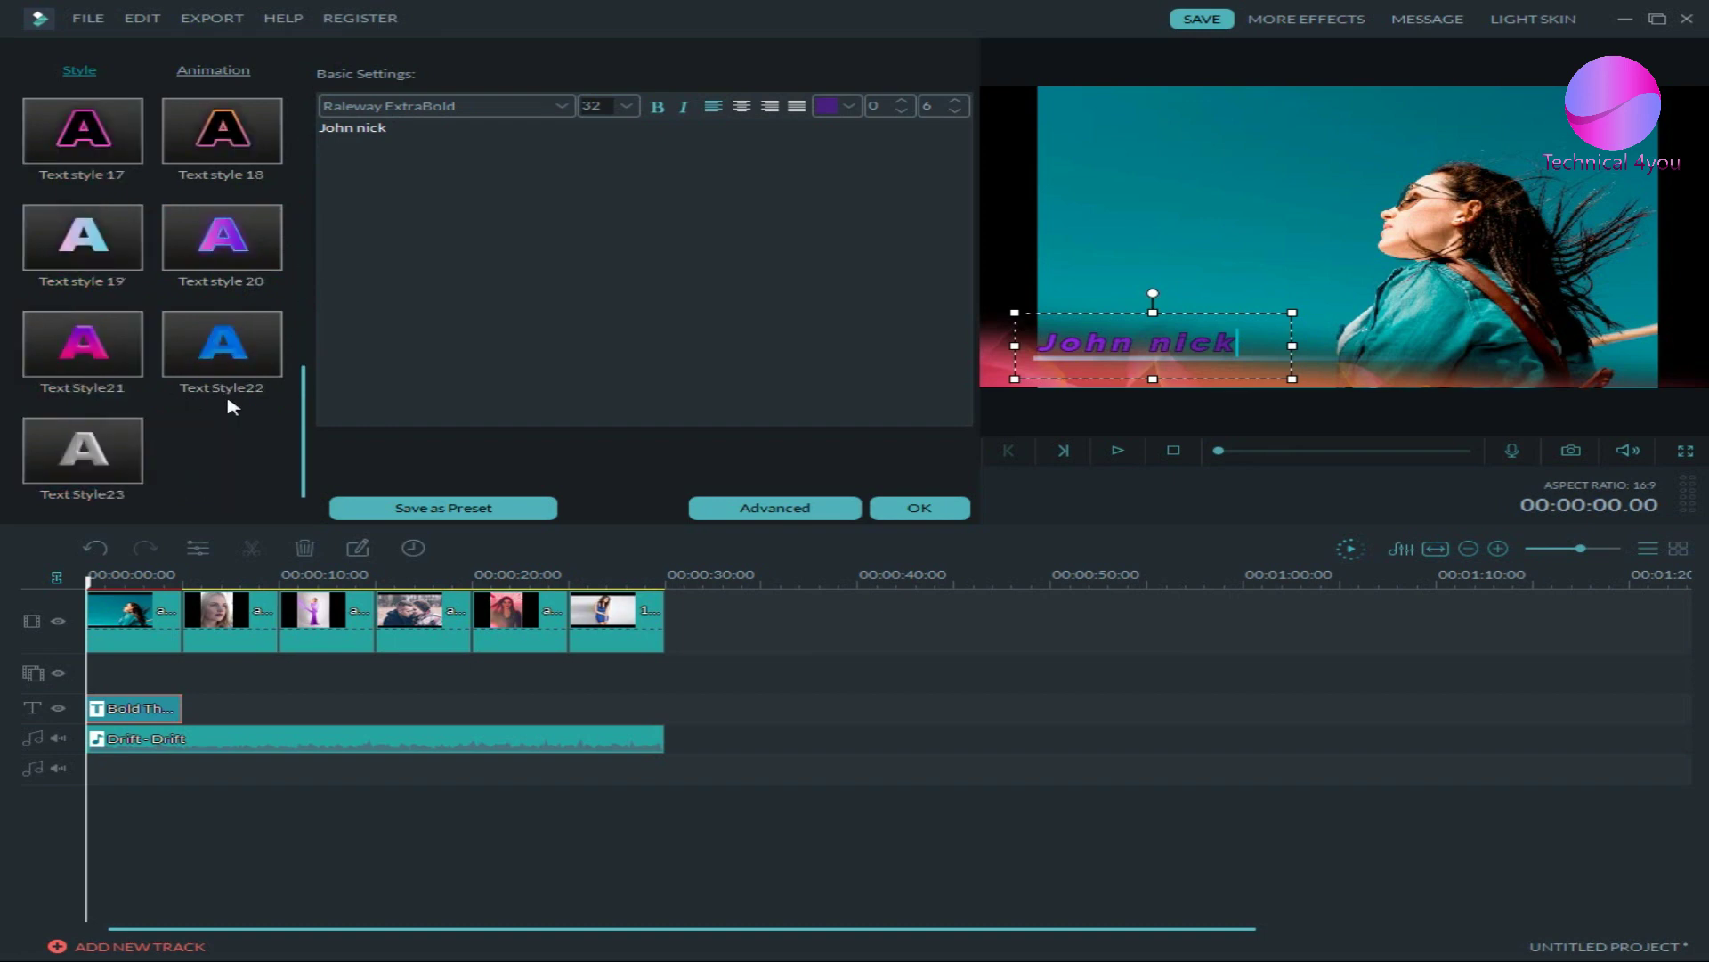
scroll(232, 407, "up", 8)
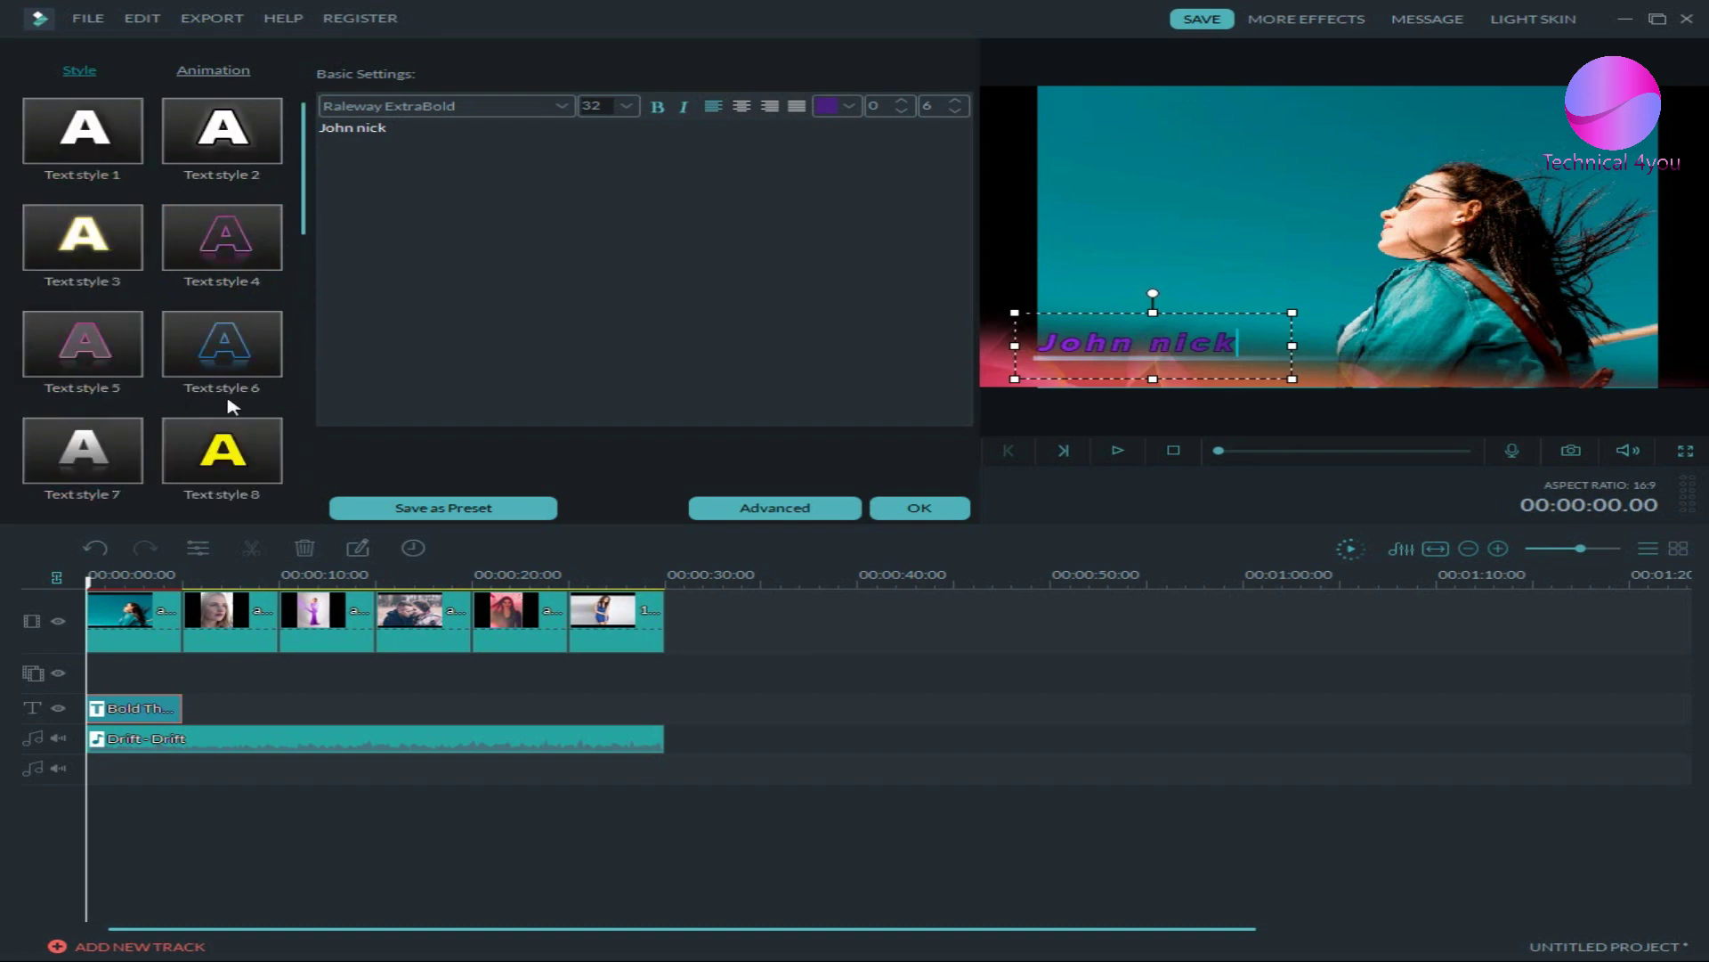
scroll(232, 343, "down", 1)
left_click(230, 344)
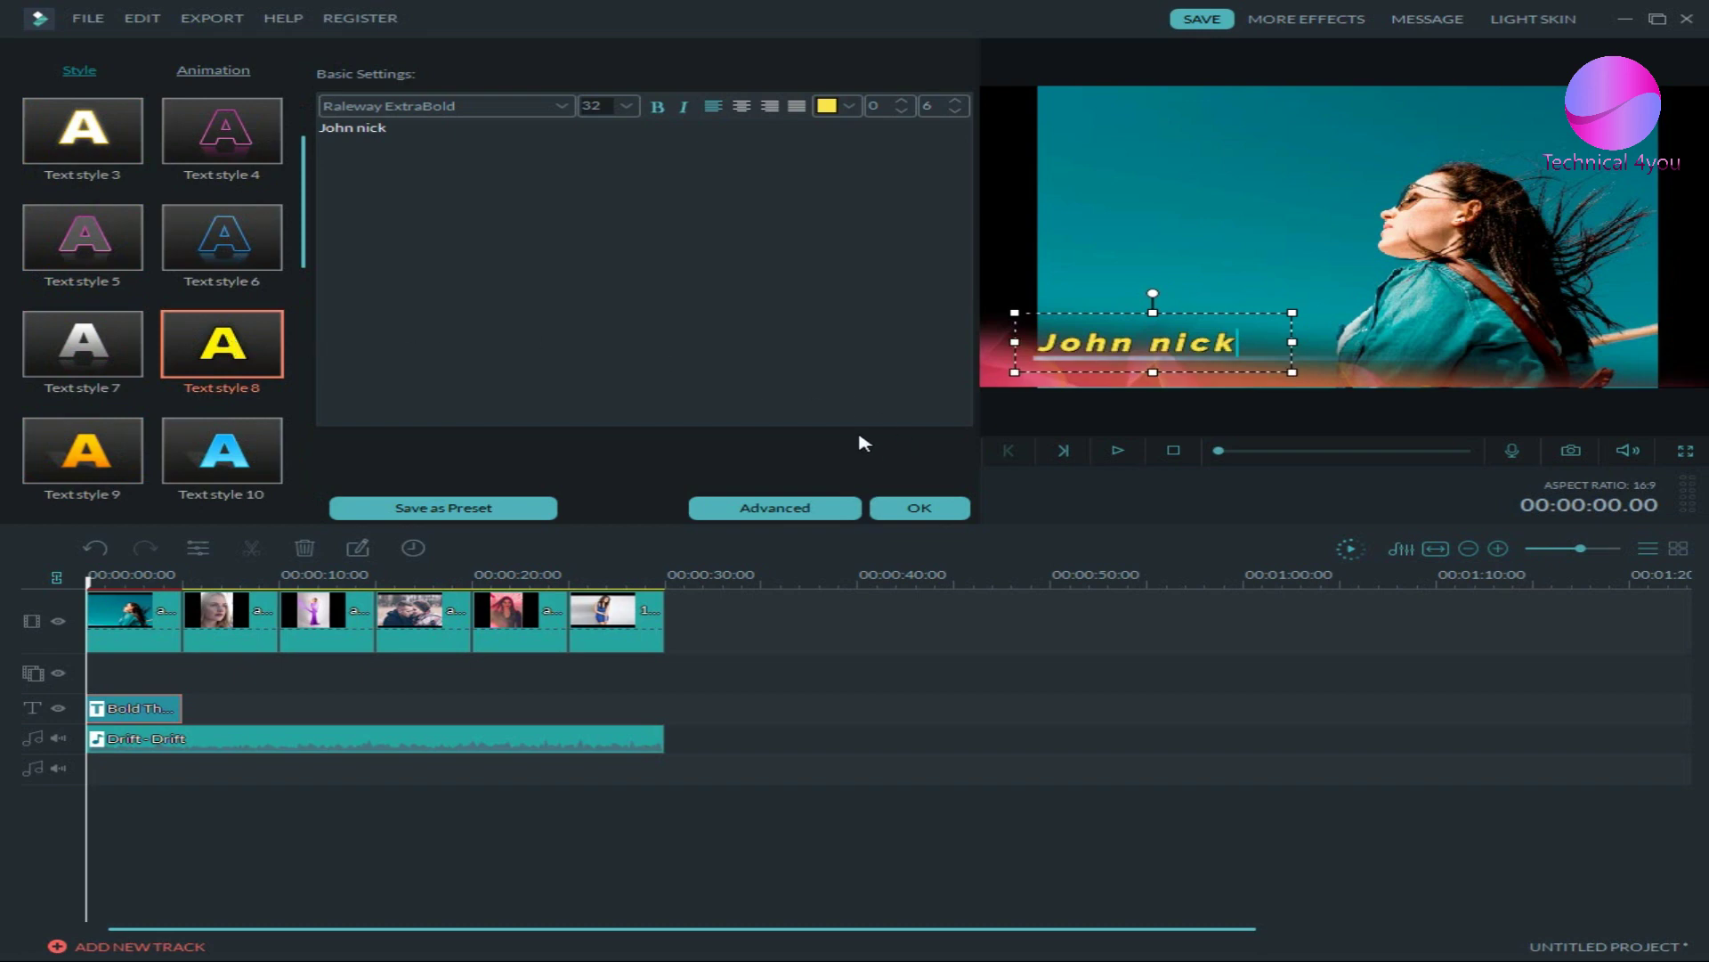
left_click(782, 506)
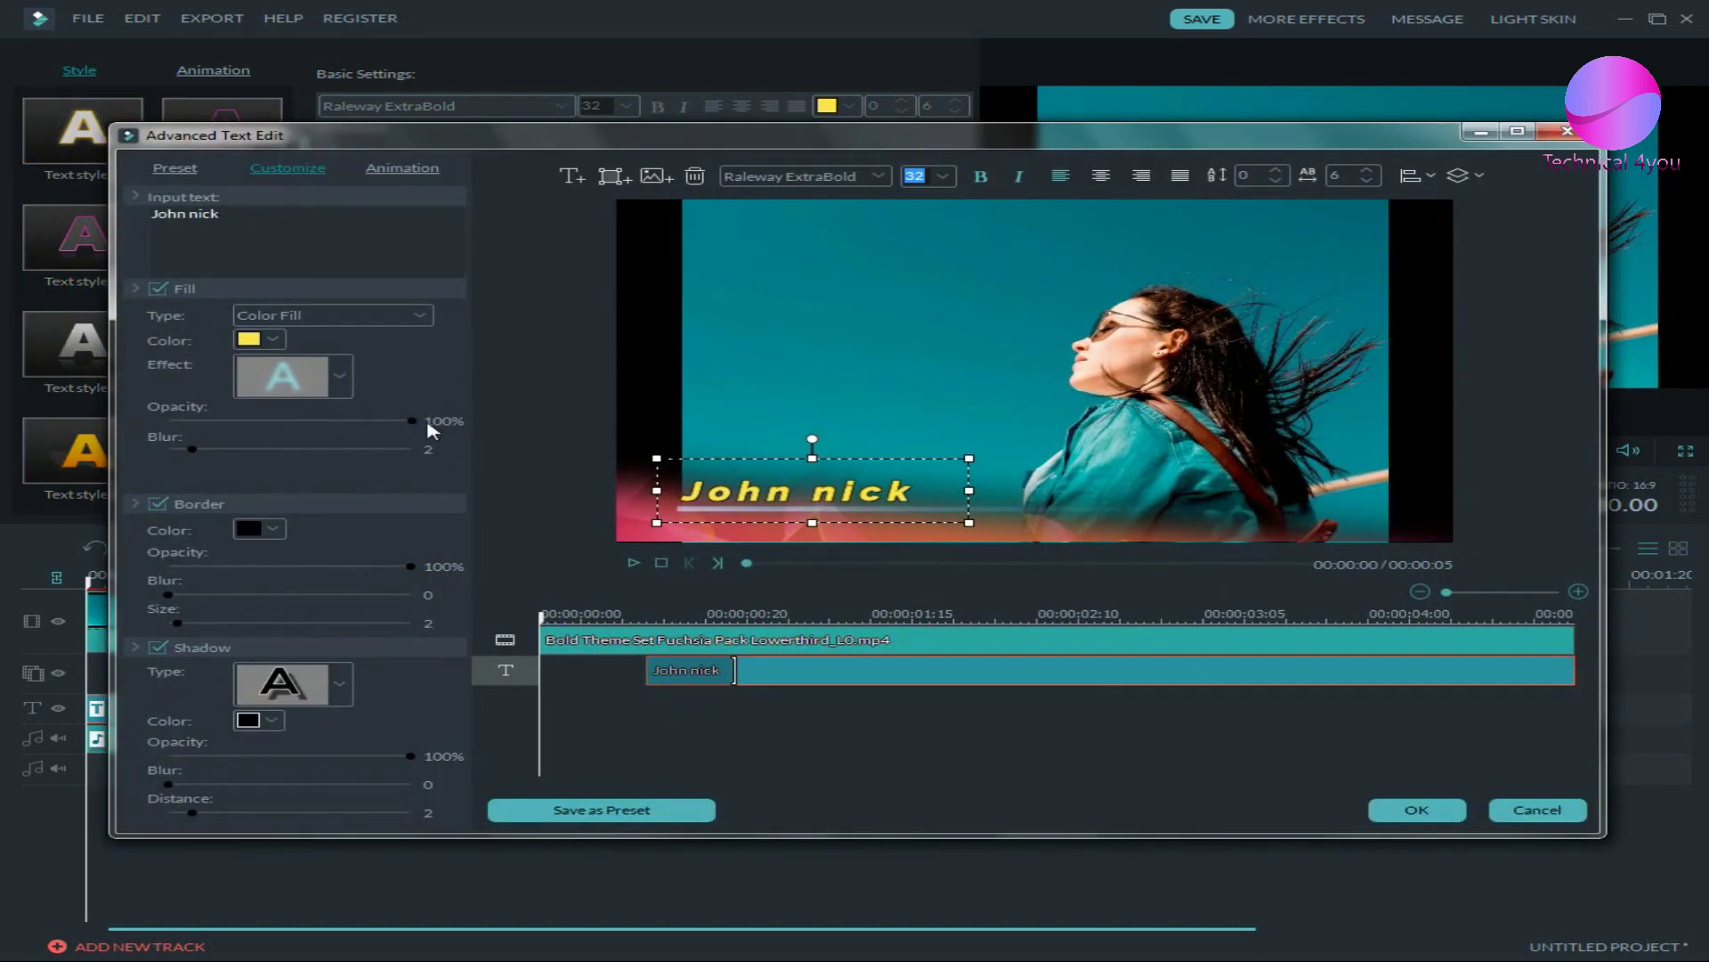
left_click(849, 672)
left_click(1433, 811)
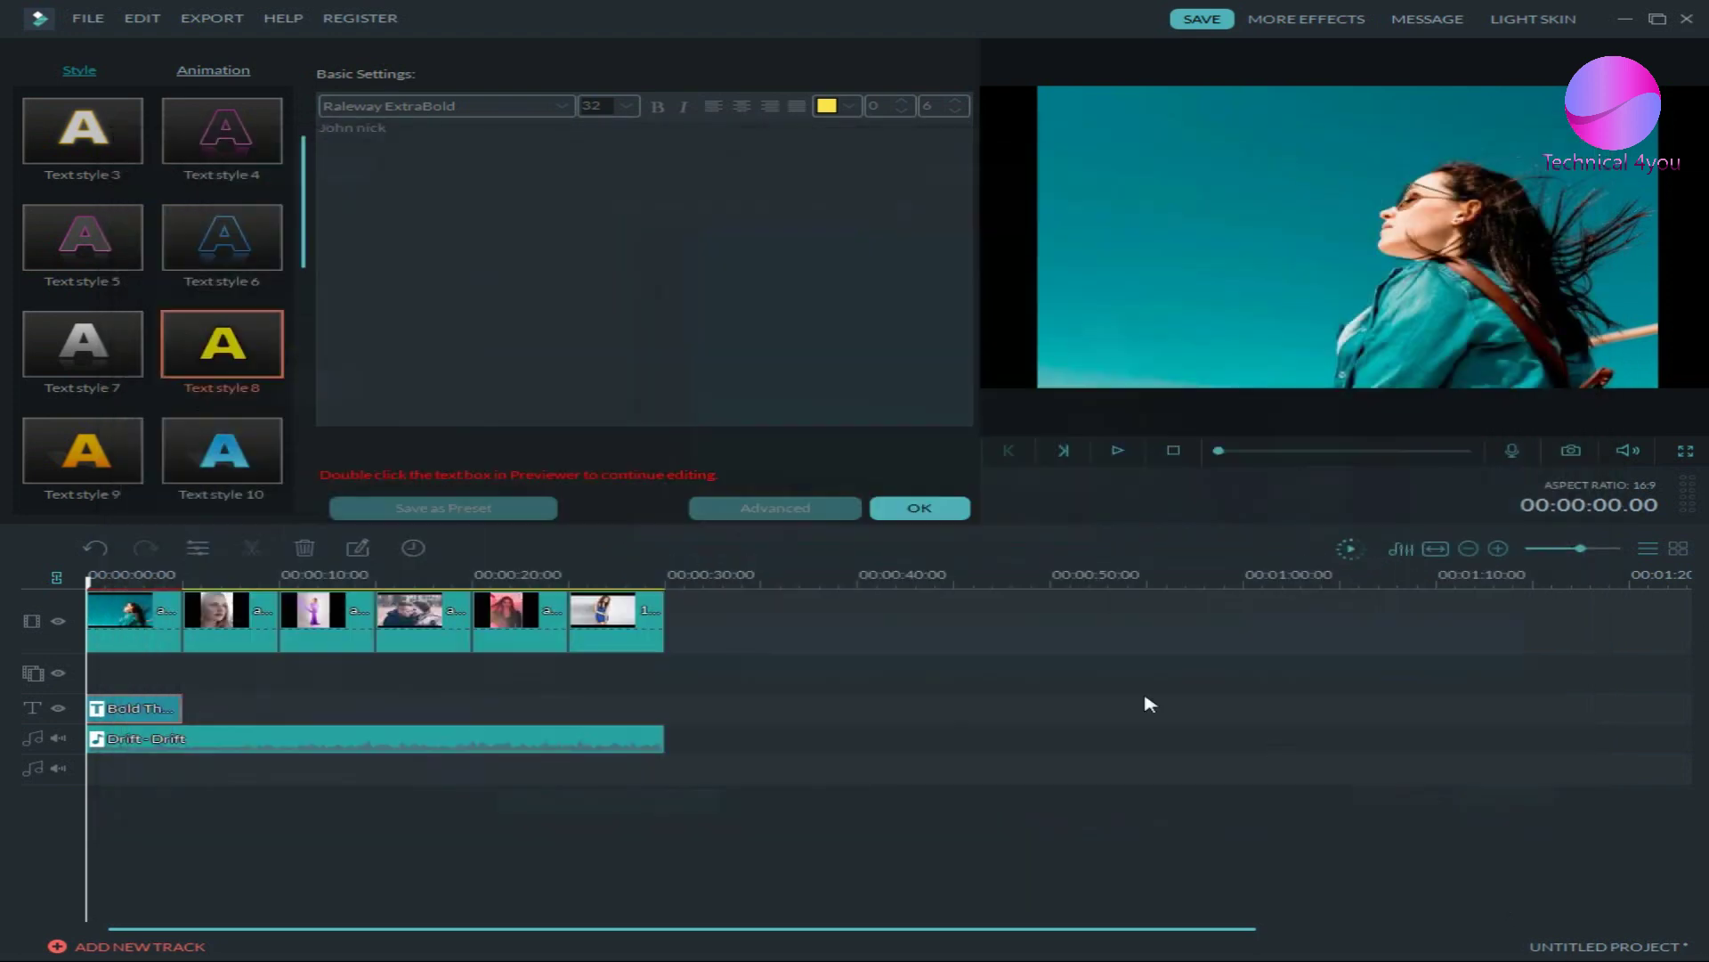
- Confirm the title settings and browse the Transitions library
left_click(917, 507)
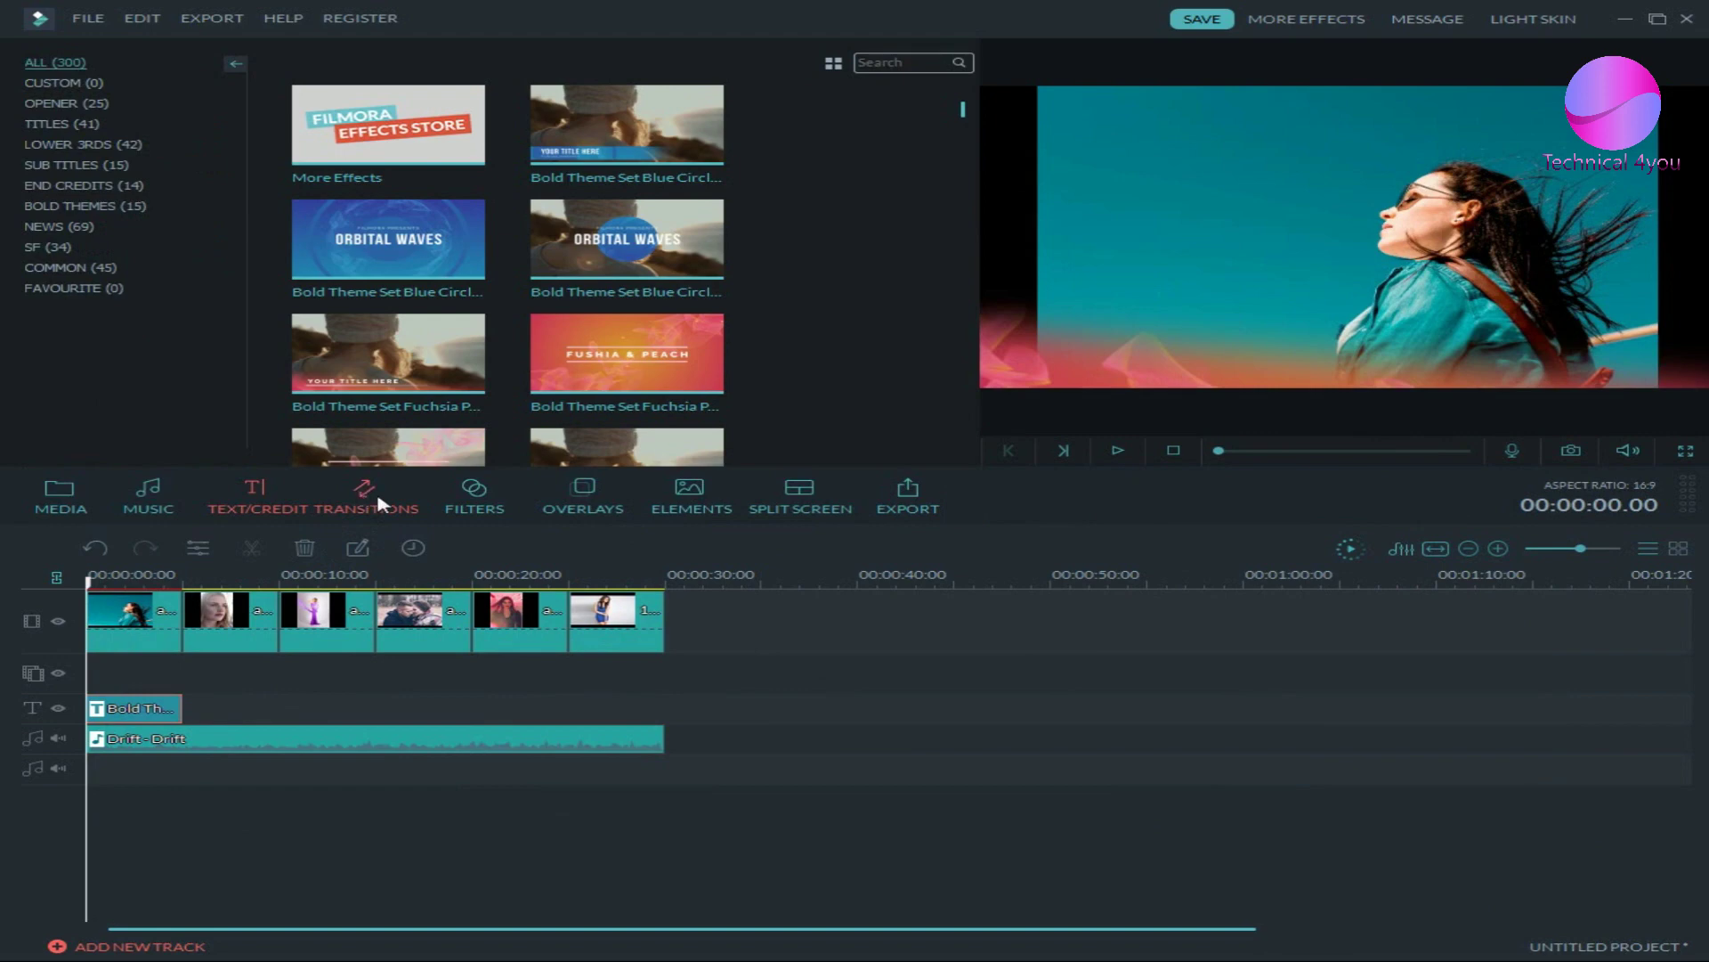
left_click(381, 512)
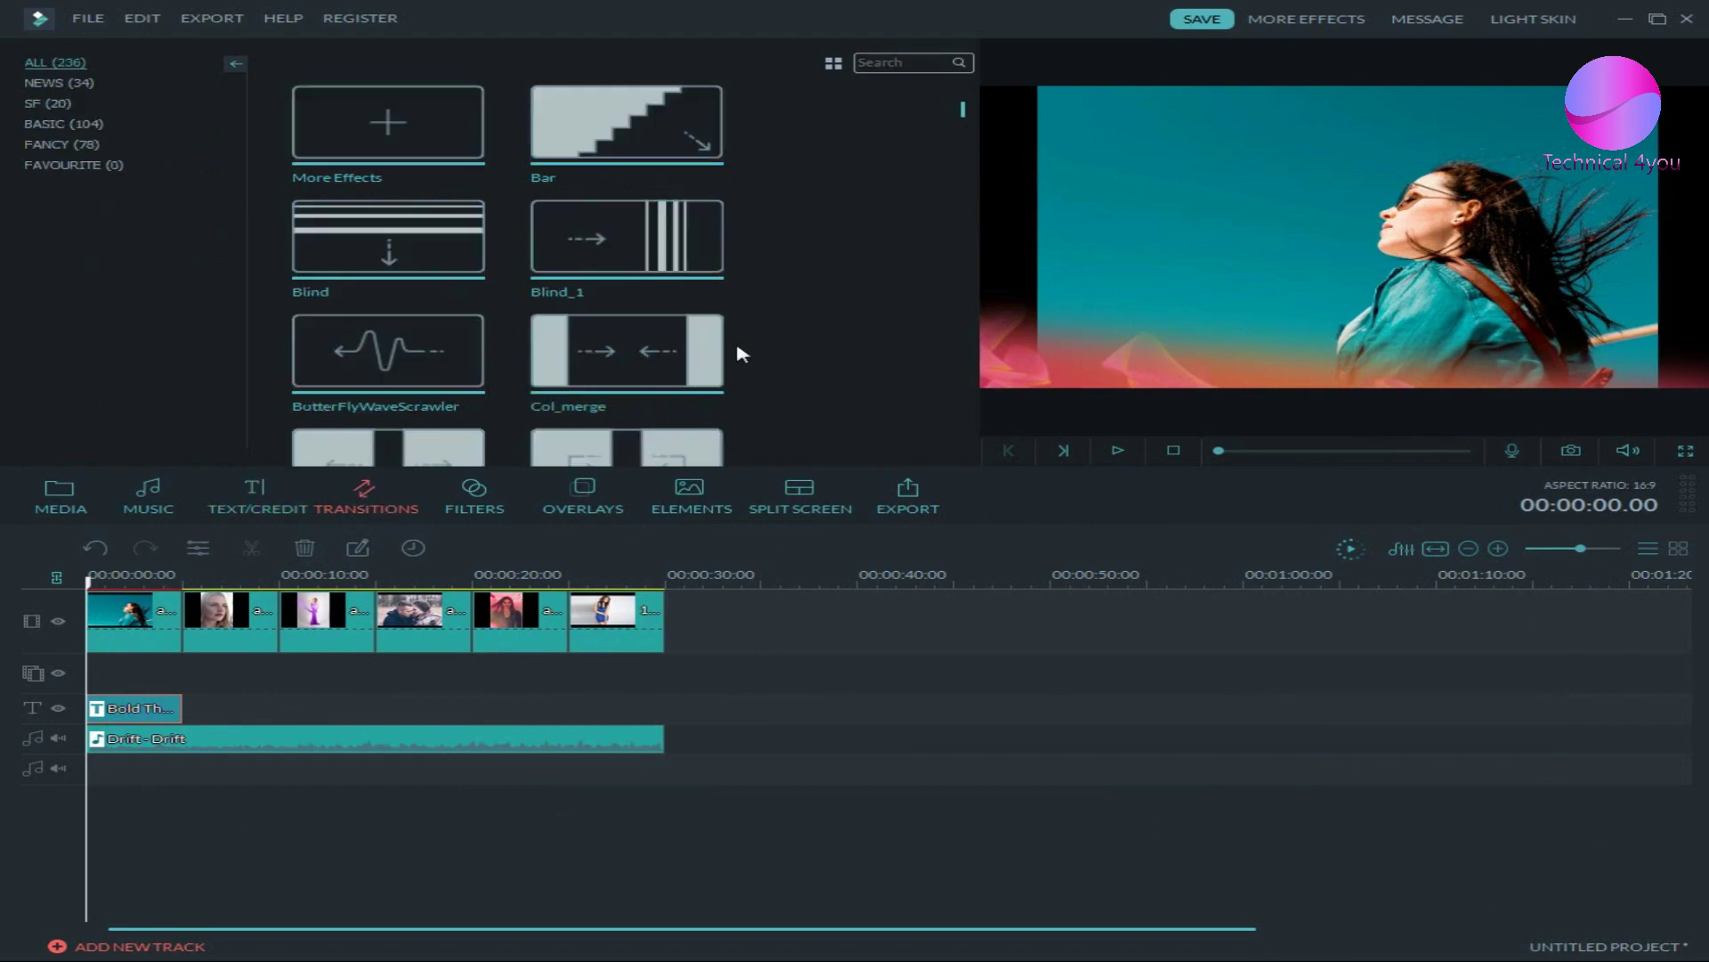
scroll(763, 282, "down", 5)
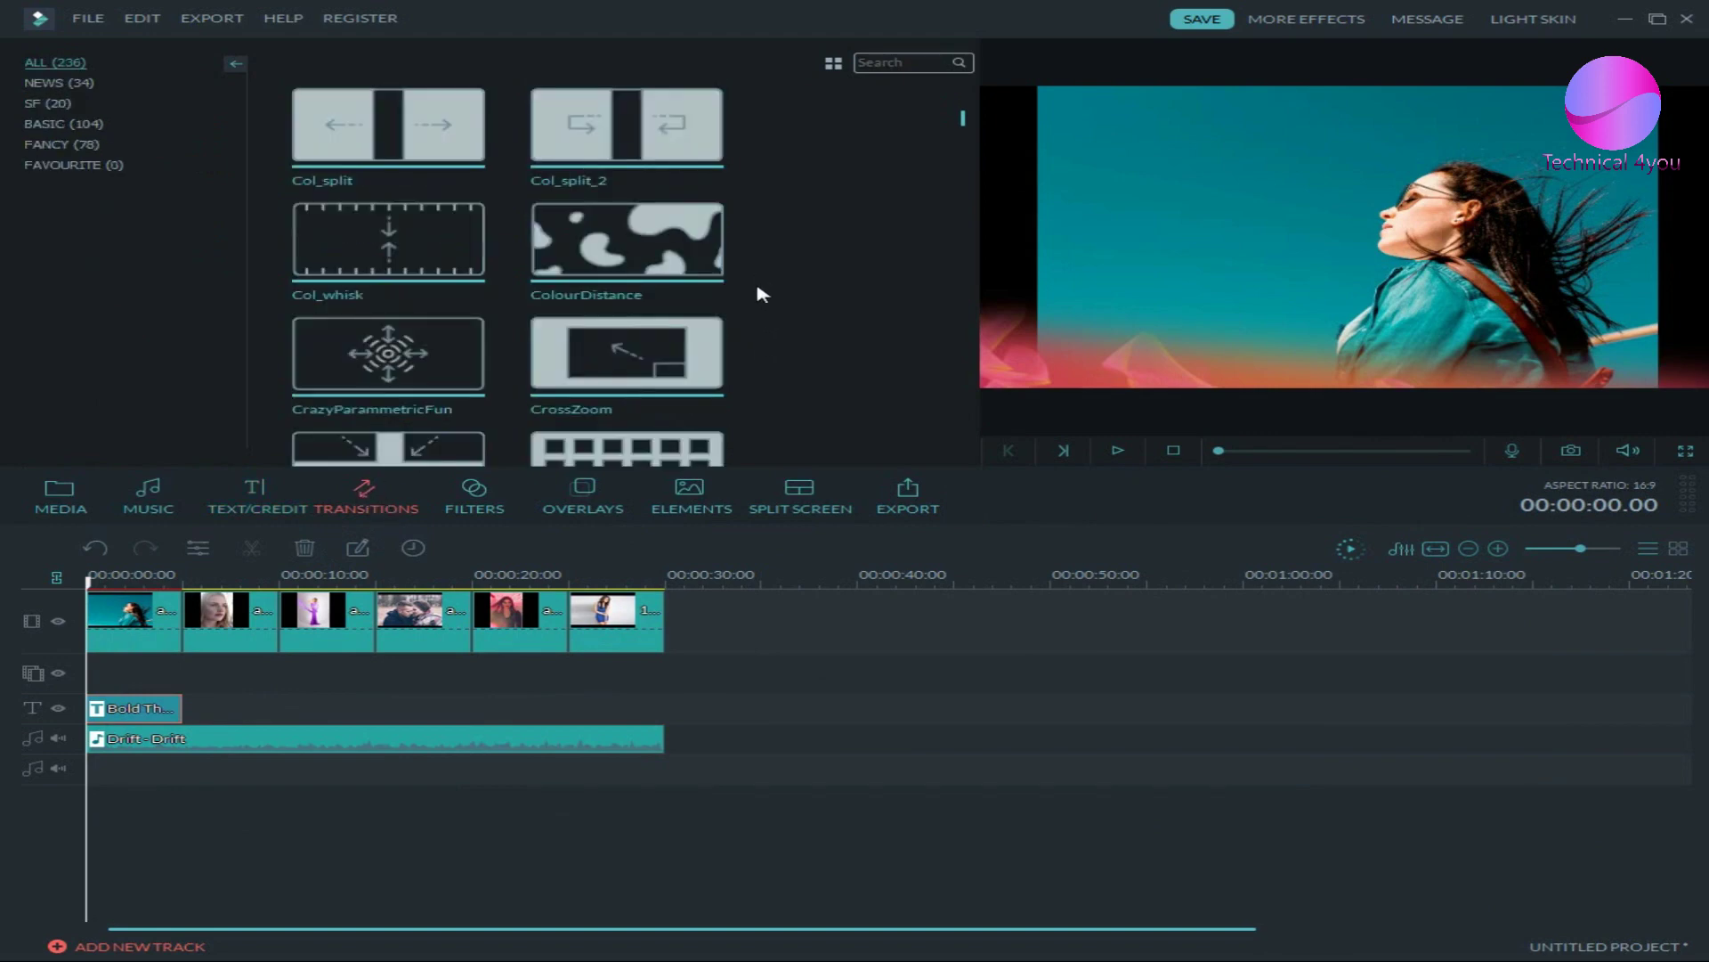
scroll(764, 283, "up", 5)
scroll(771, 274, "down", 10)
scroll(771, 275, "down", 15)
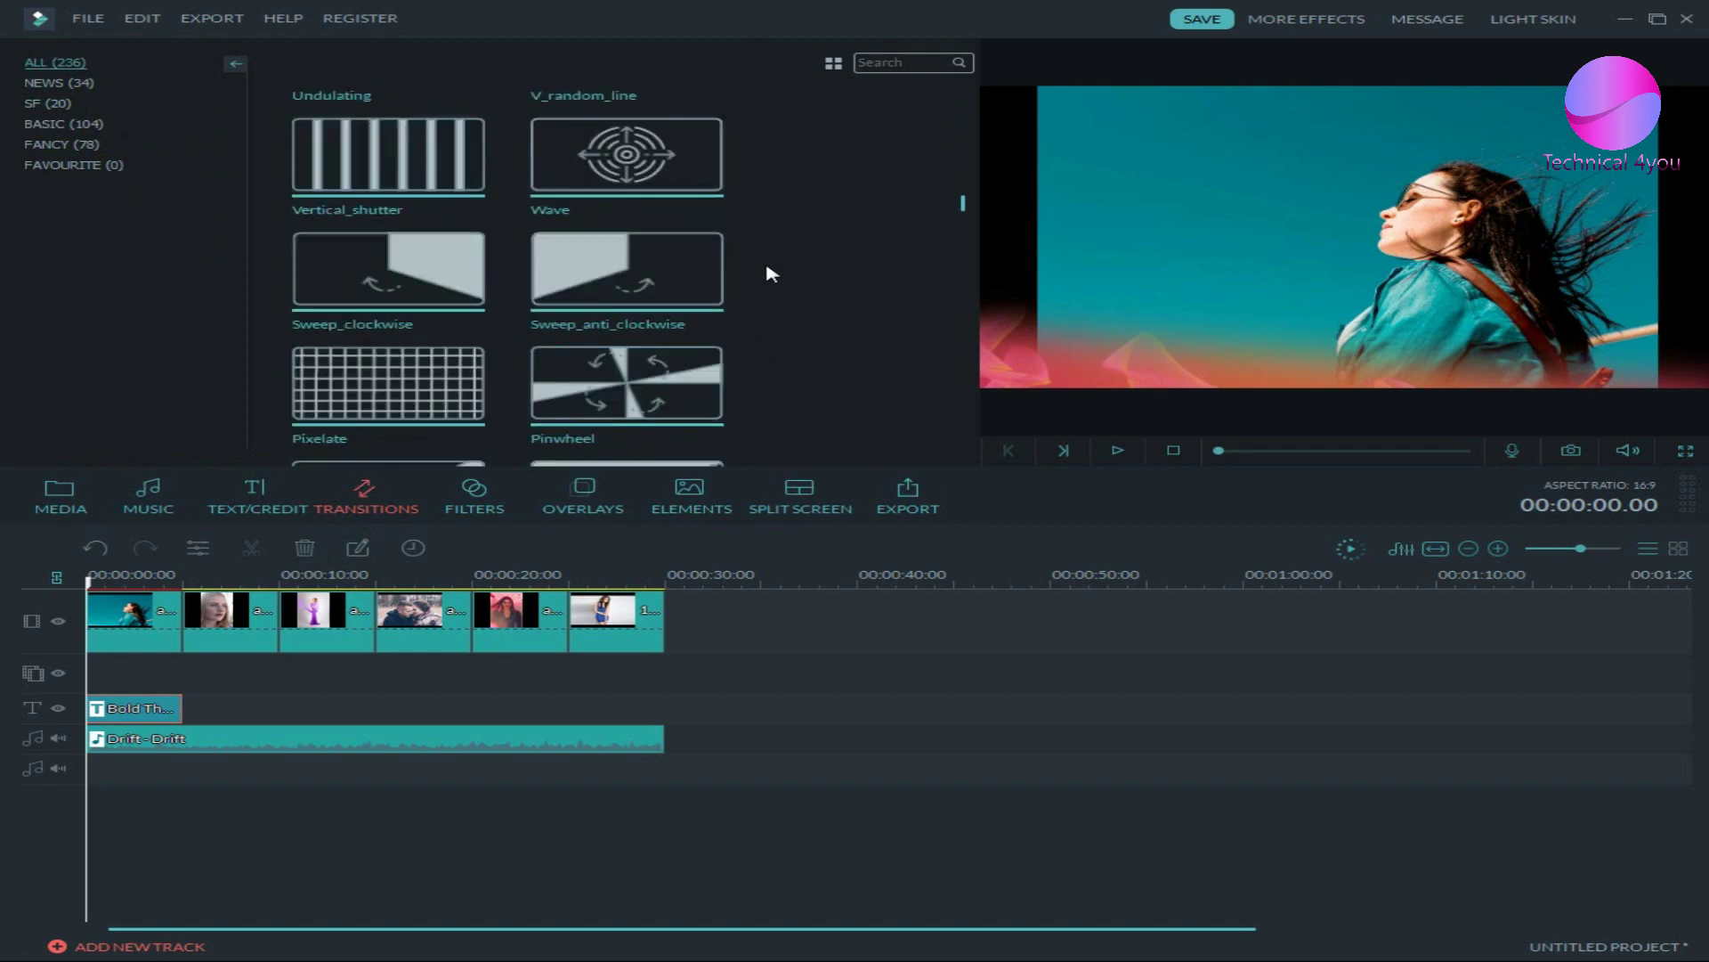
scroll(771, 271, "up", 20)
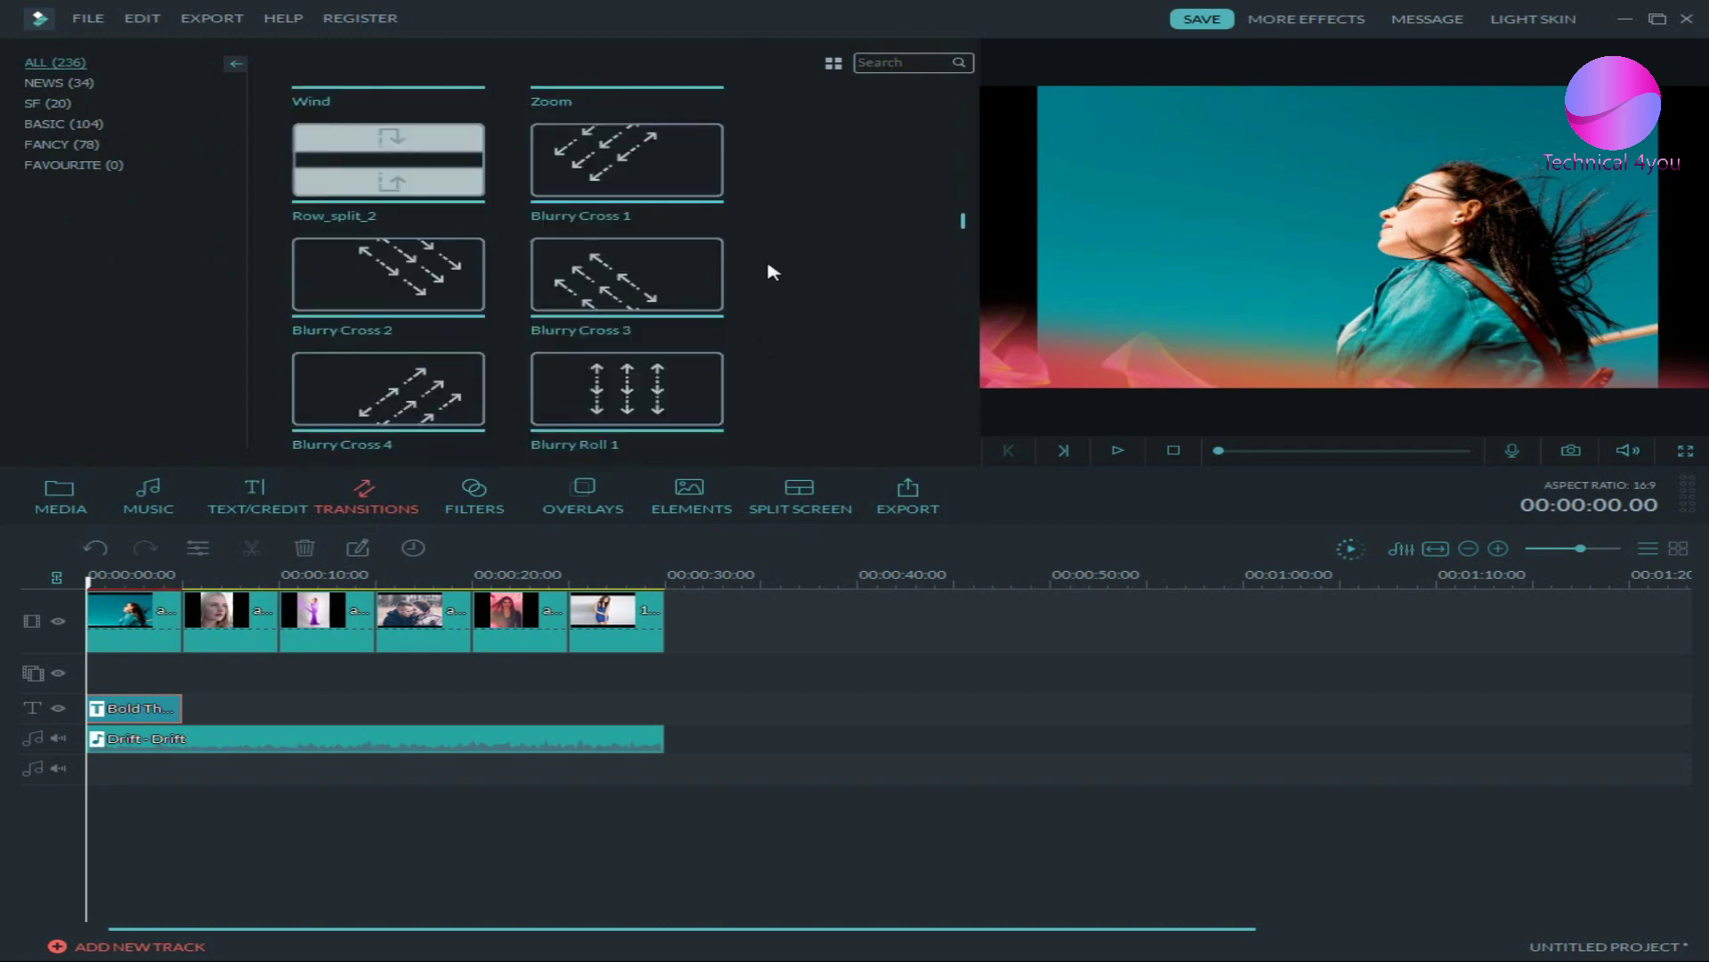
scroll(771, 267, "down", 5)
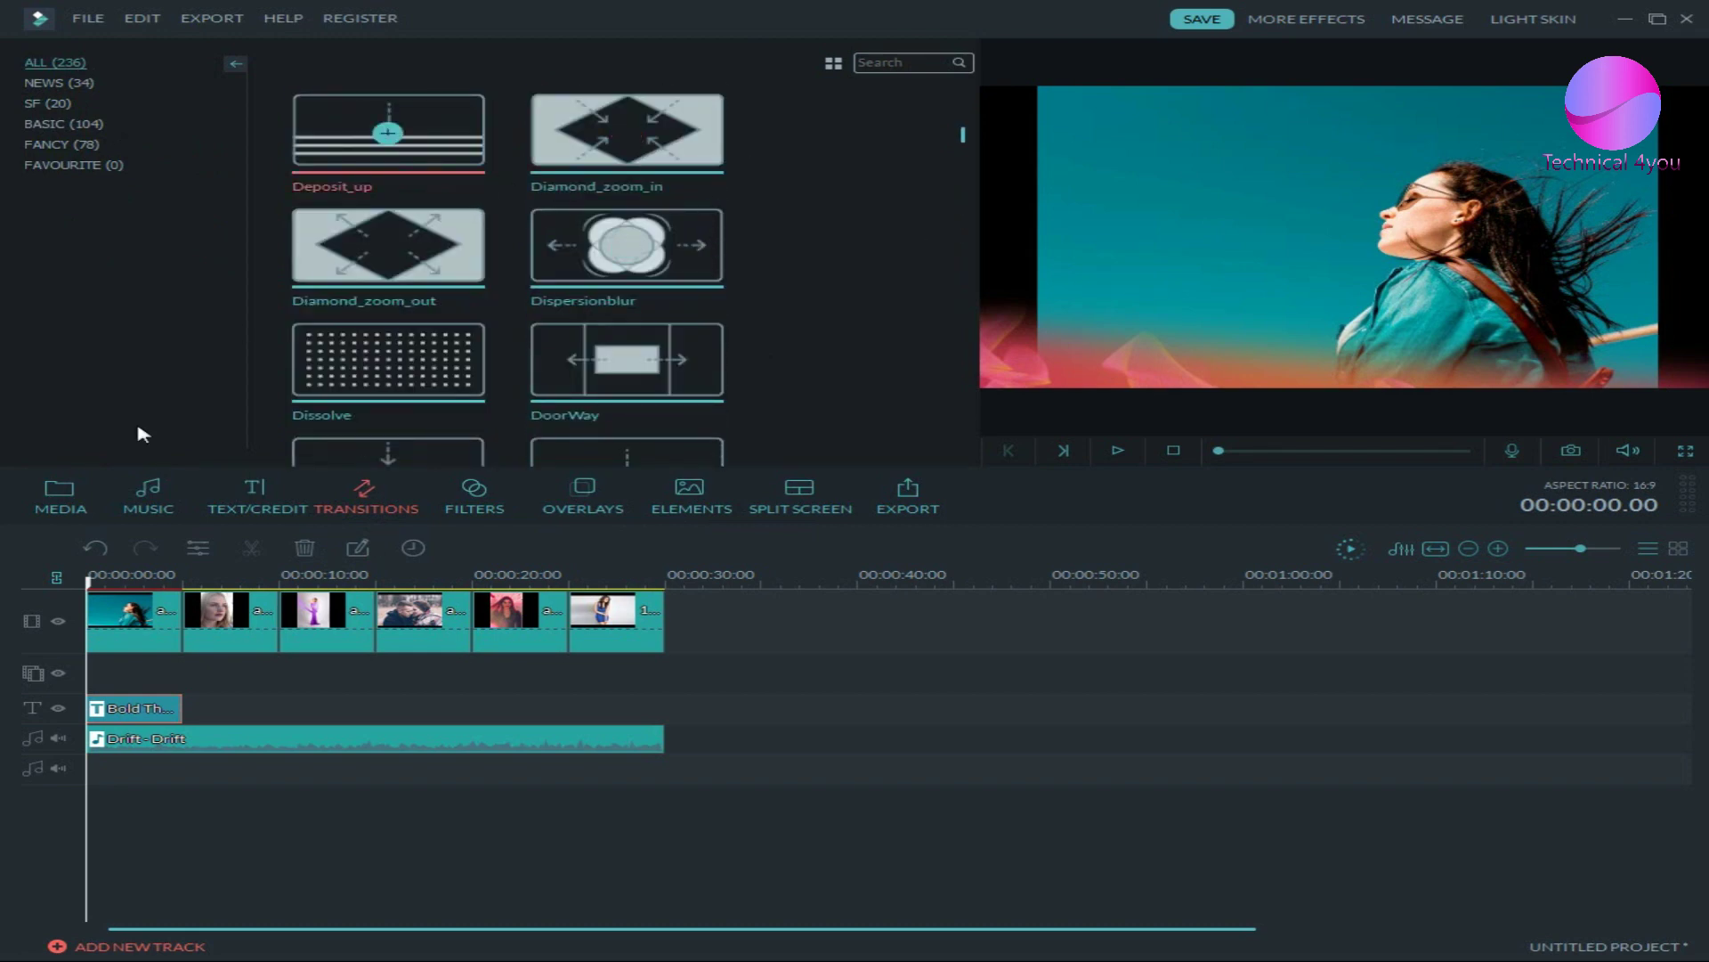
- Place Diamond_zoom_in, Dispersionblur, DoorWay and Fadegrayscale transitions between the photo clips
left_click(117, 634)
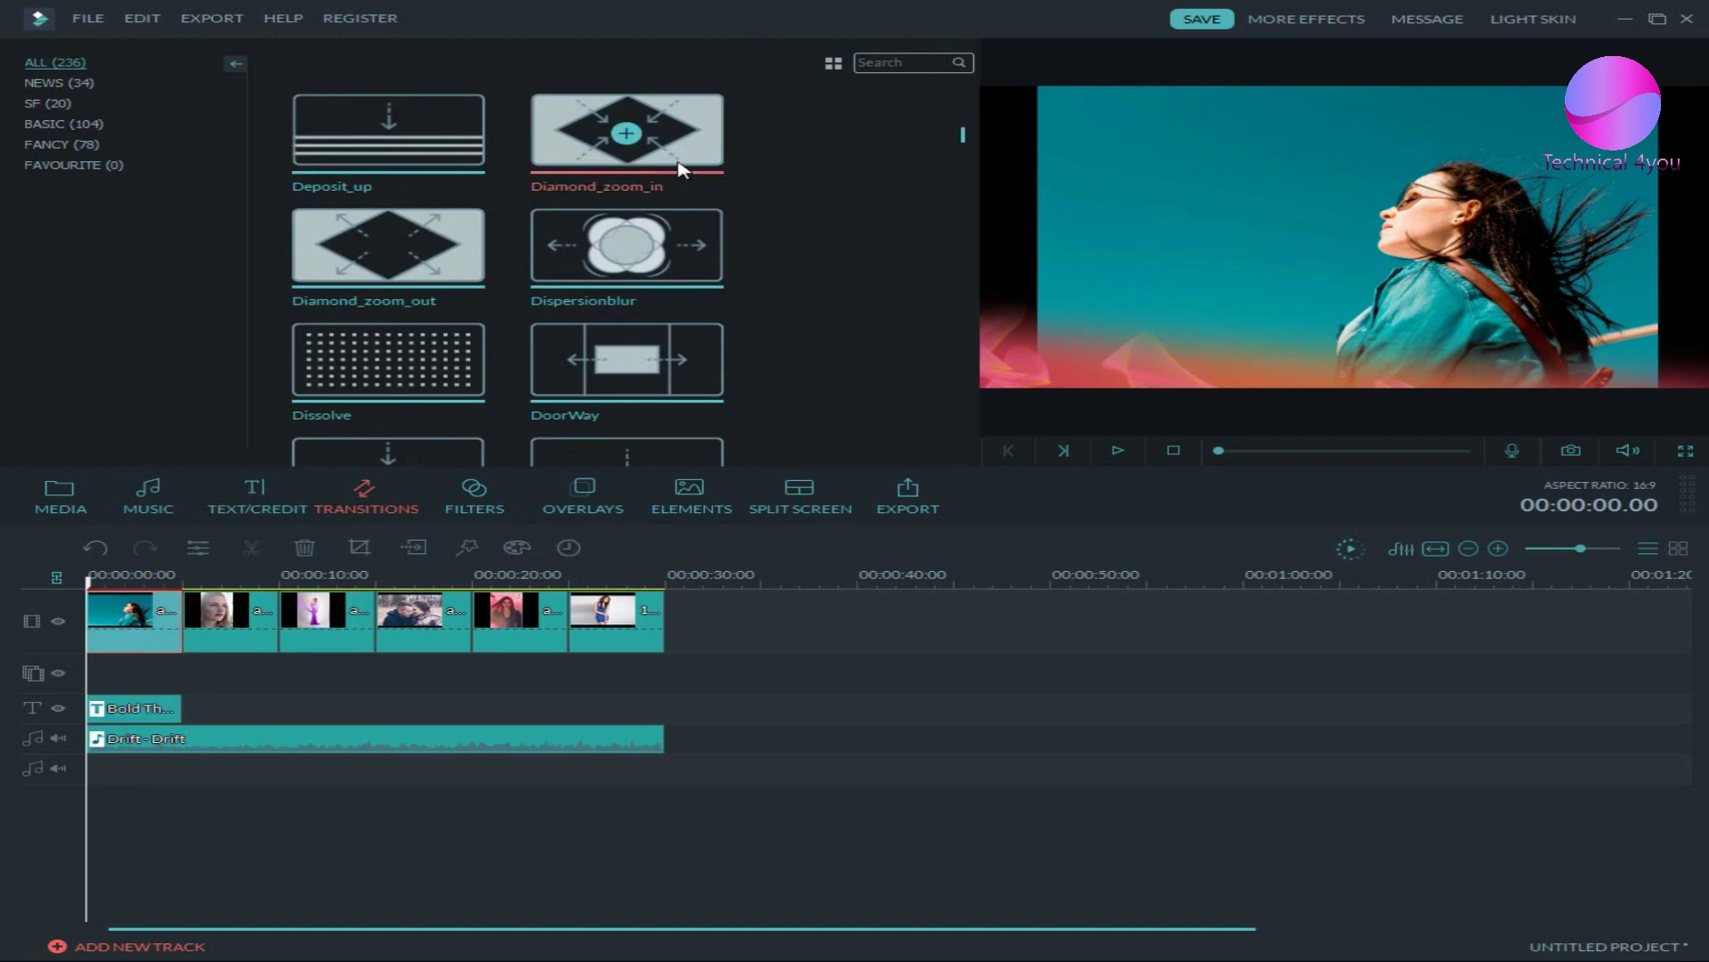
left_click_drag(685, 169, 184, 621)
left_click(233, 627)
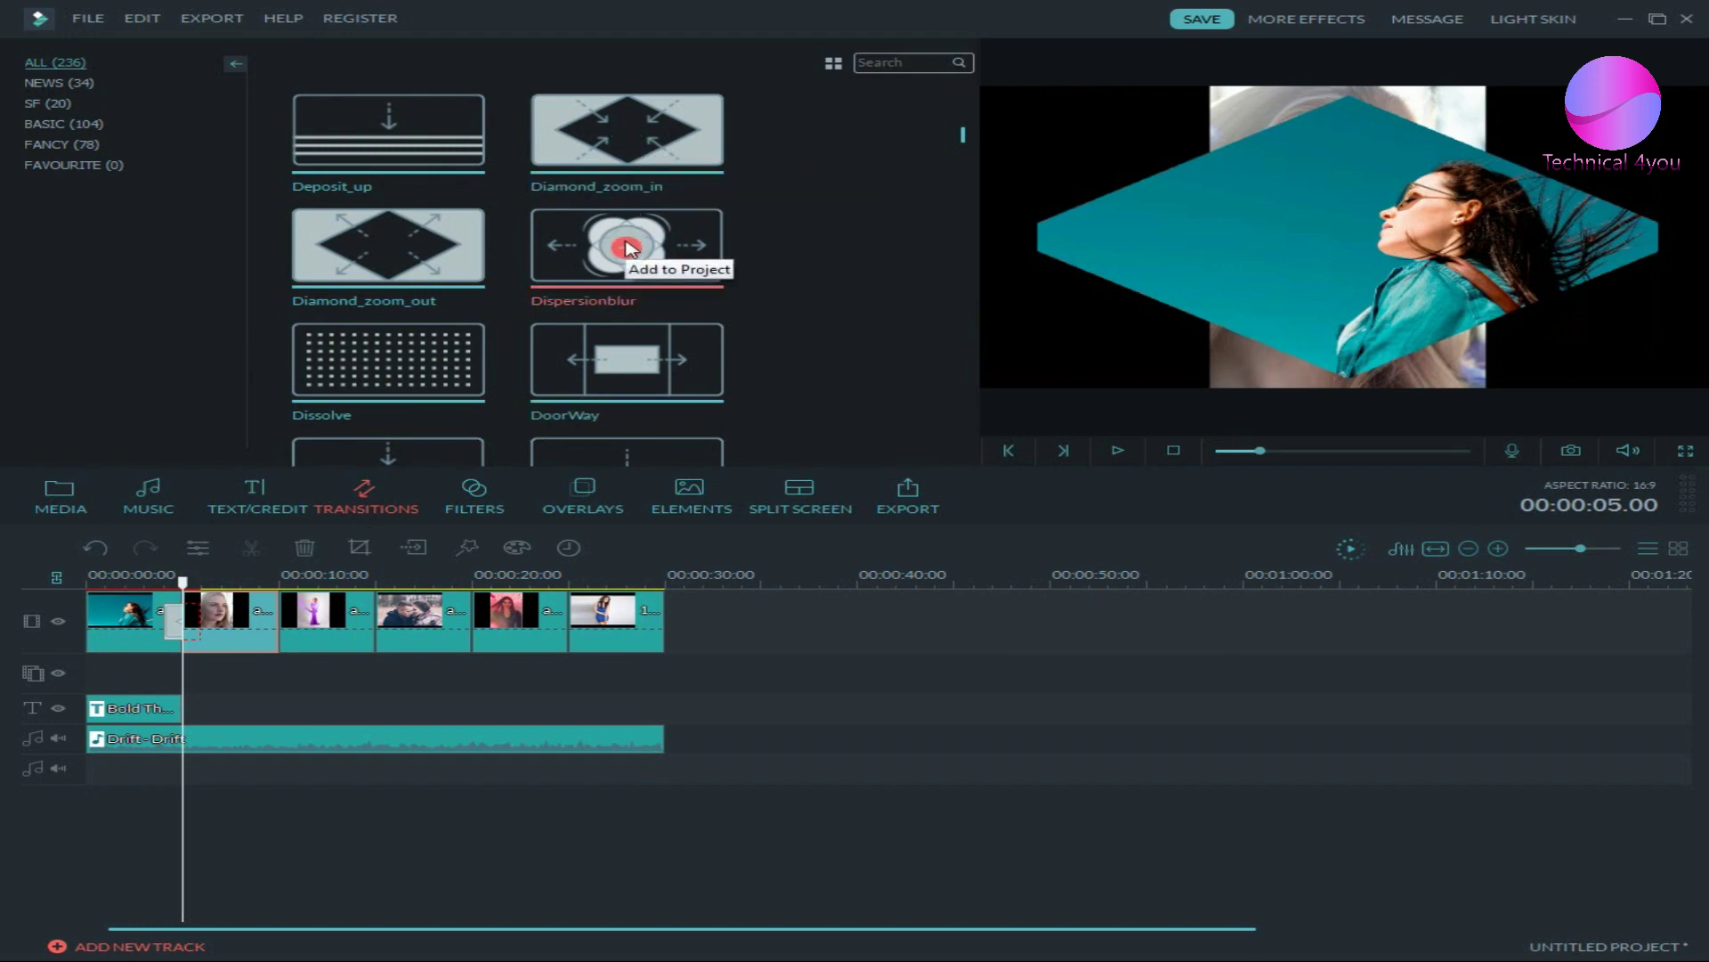
left_click_drag(626, 247, 330, 634)
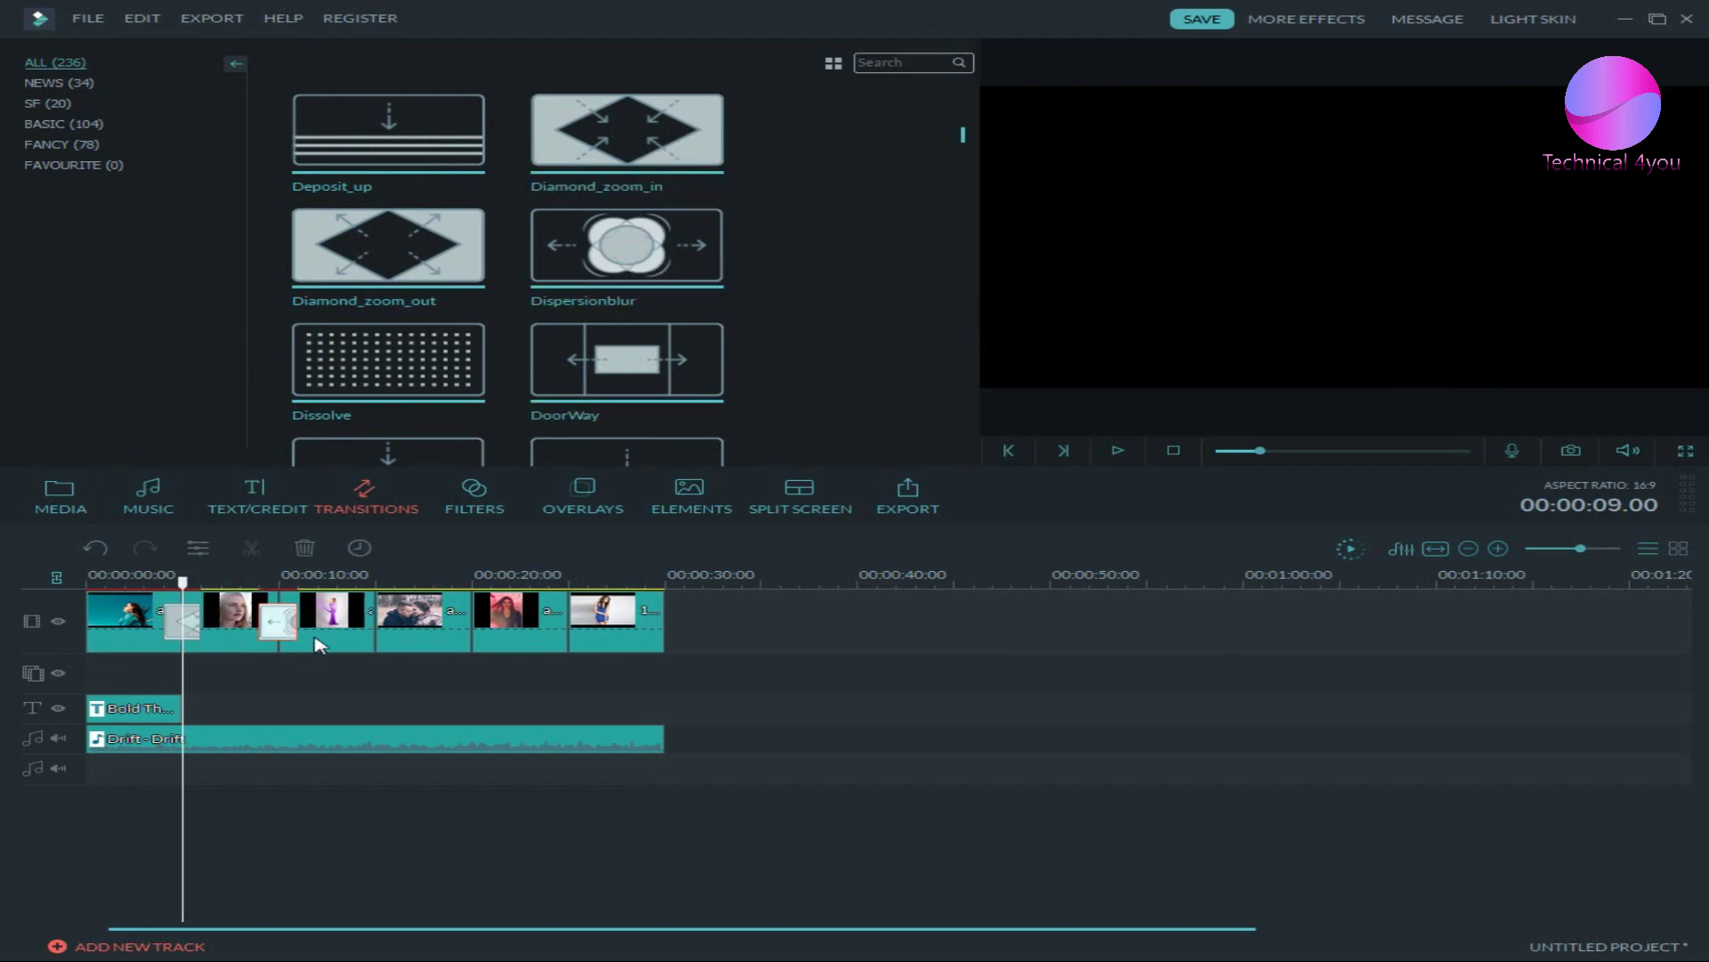
left_click(332, 628)
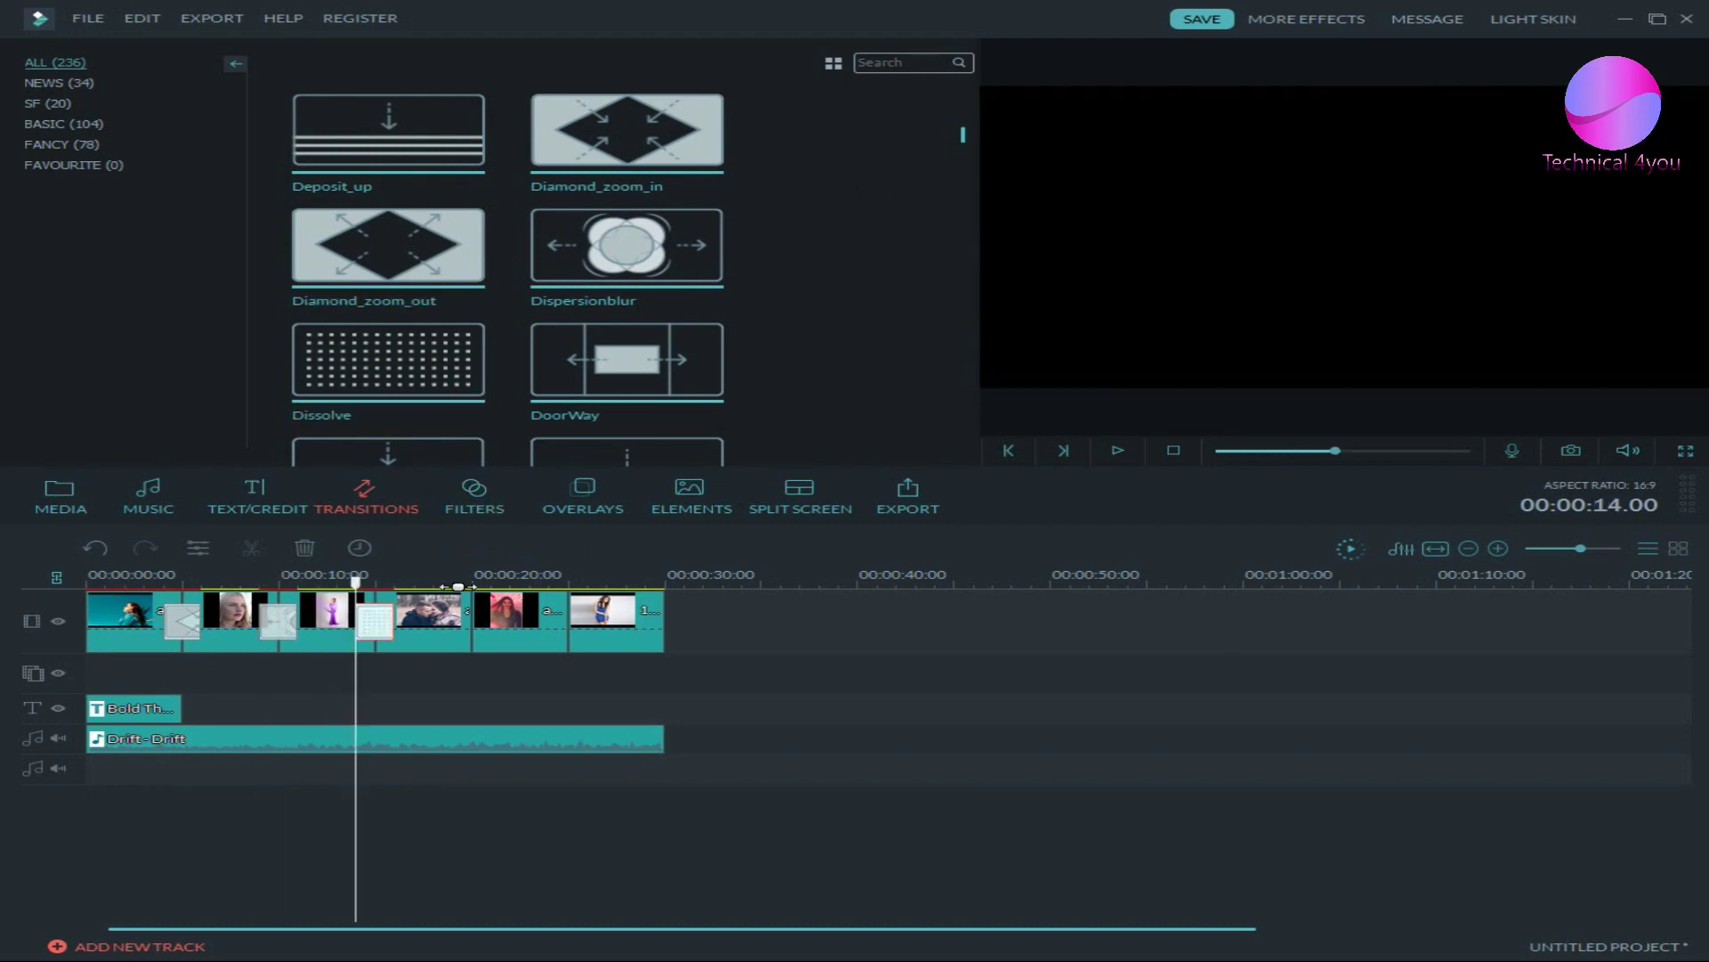
left_click(456, 623)
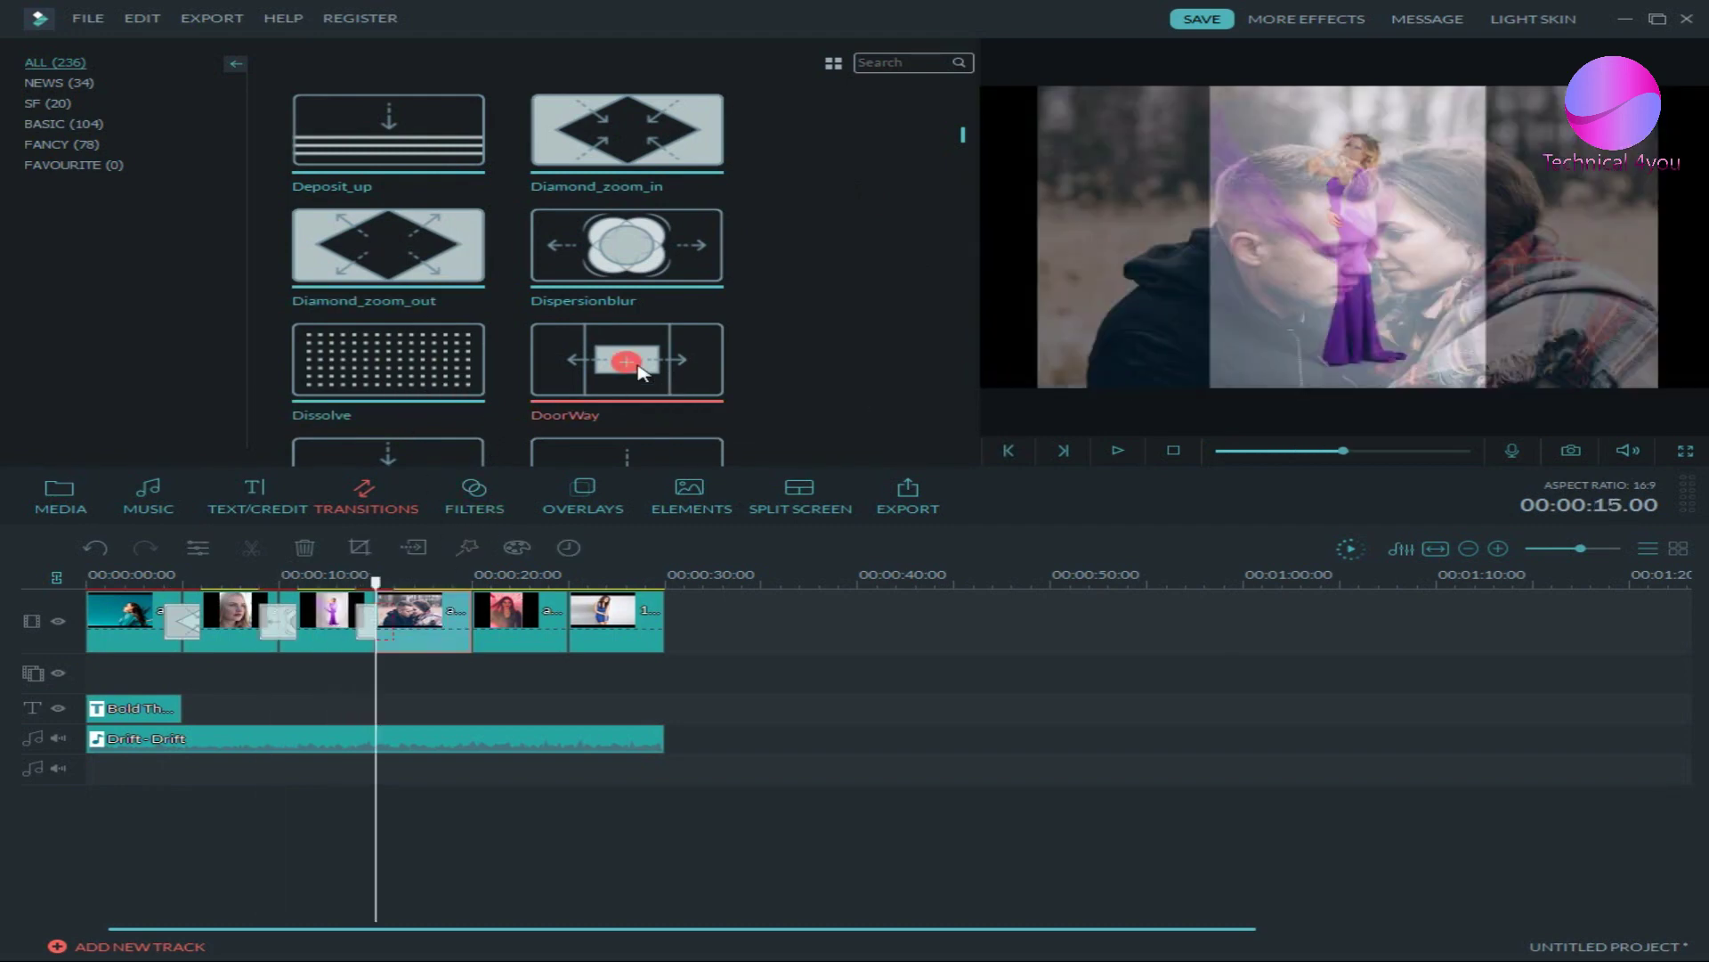
left_click_drag(627, 359, 547, 628)
left_click(547, 629)
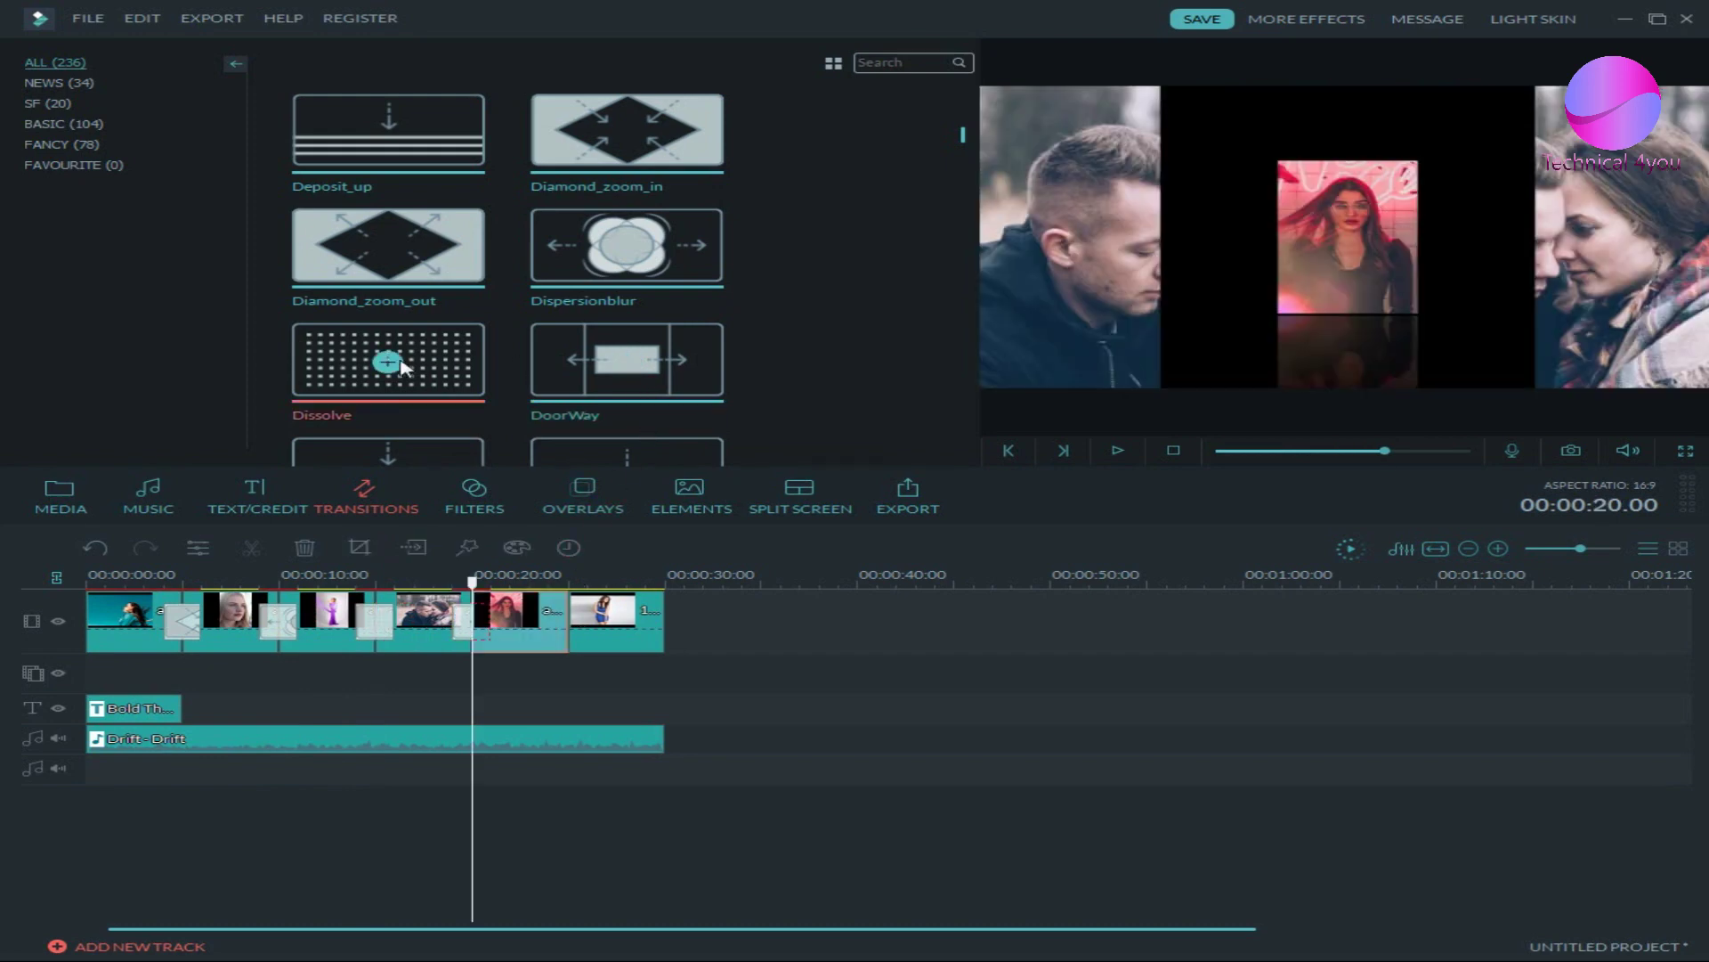
scroll(853, 357, "down", 3)
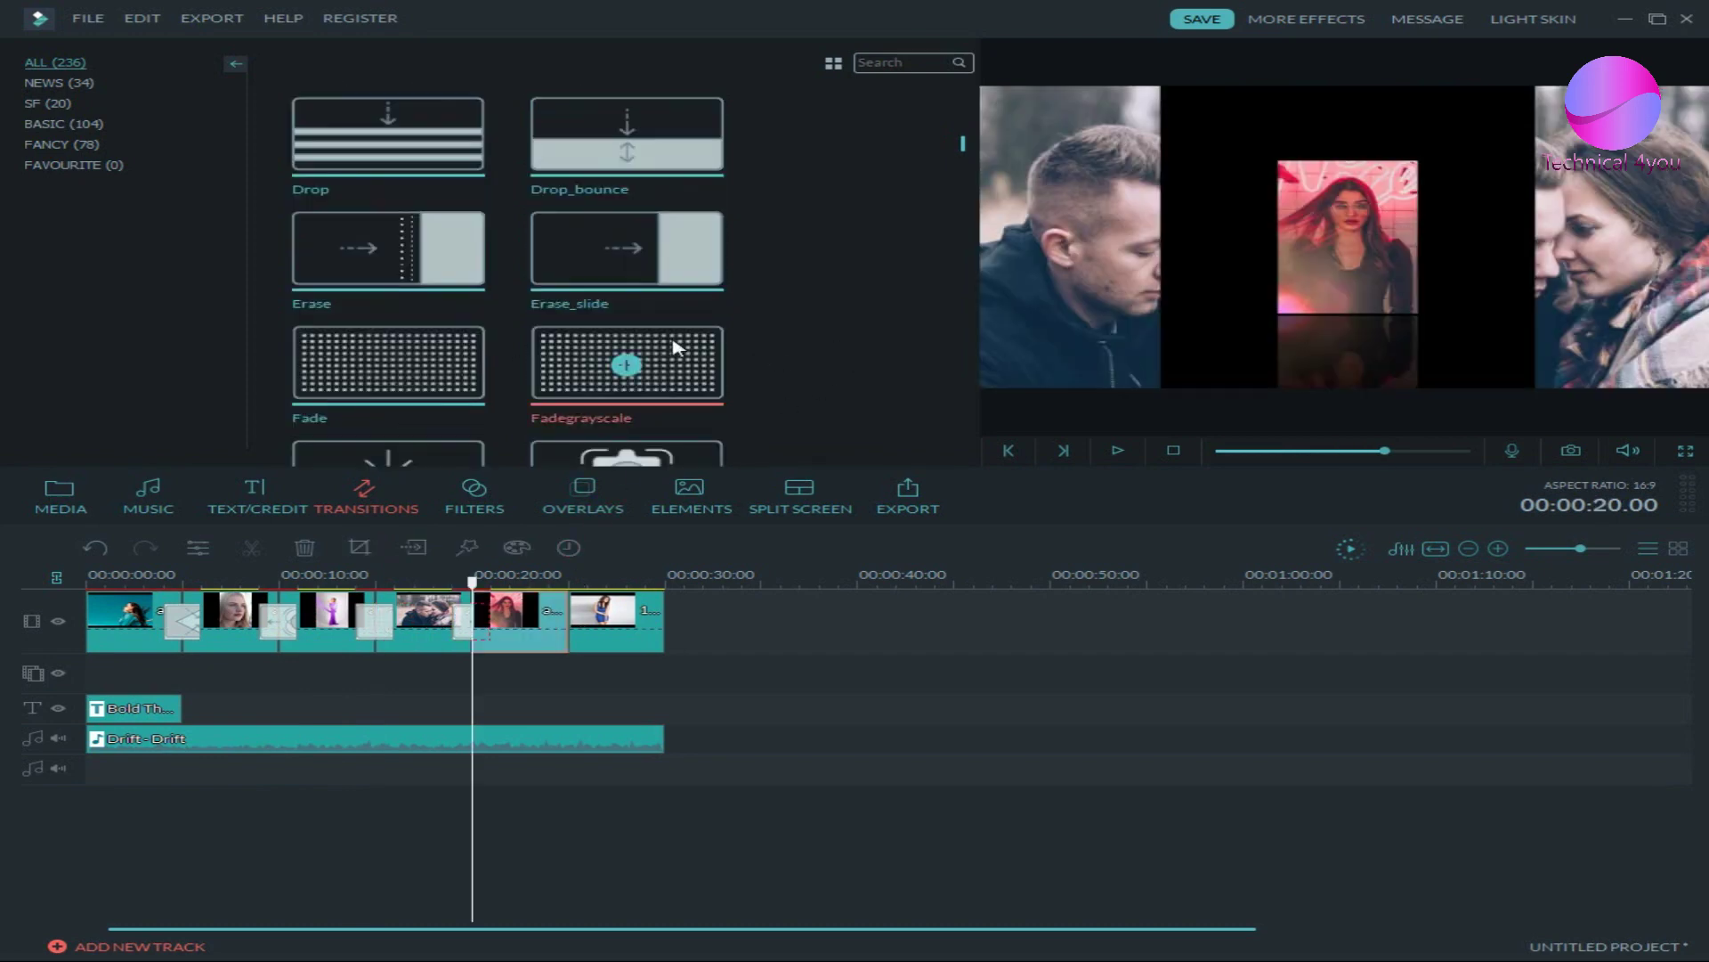
double_click(627, 365)
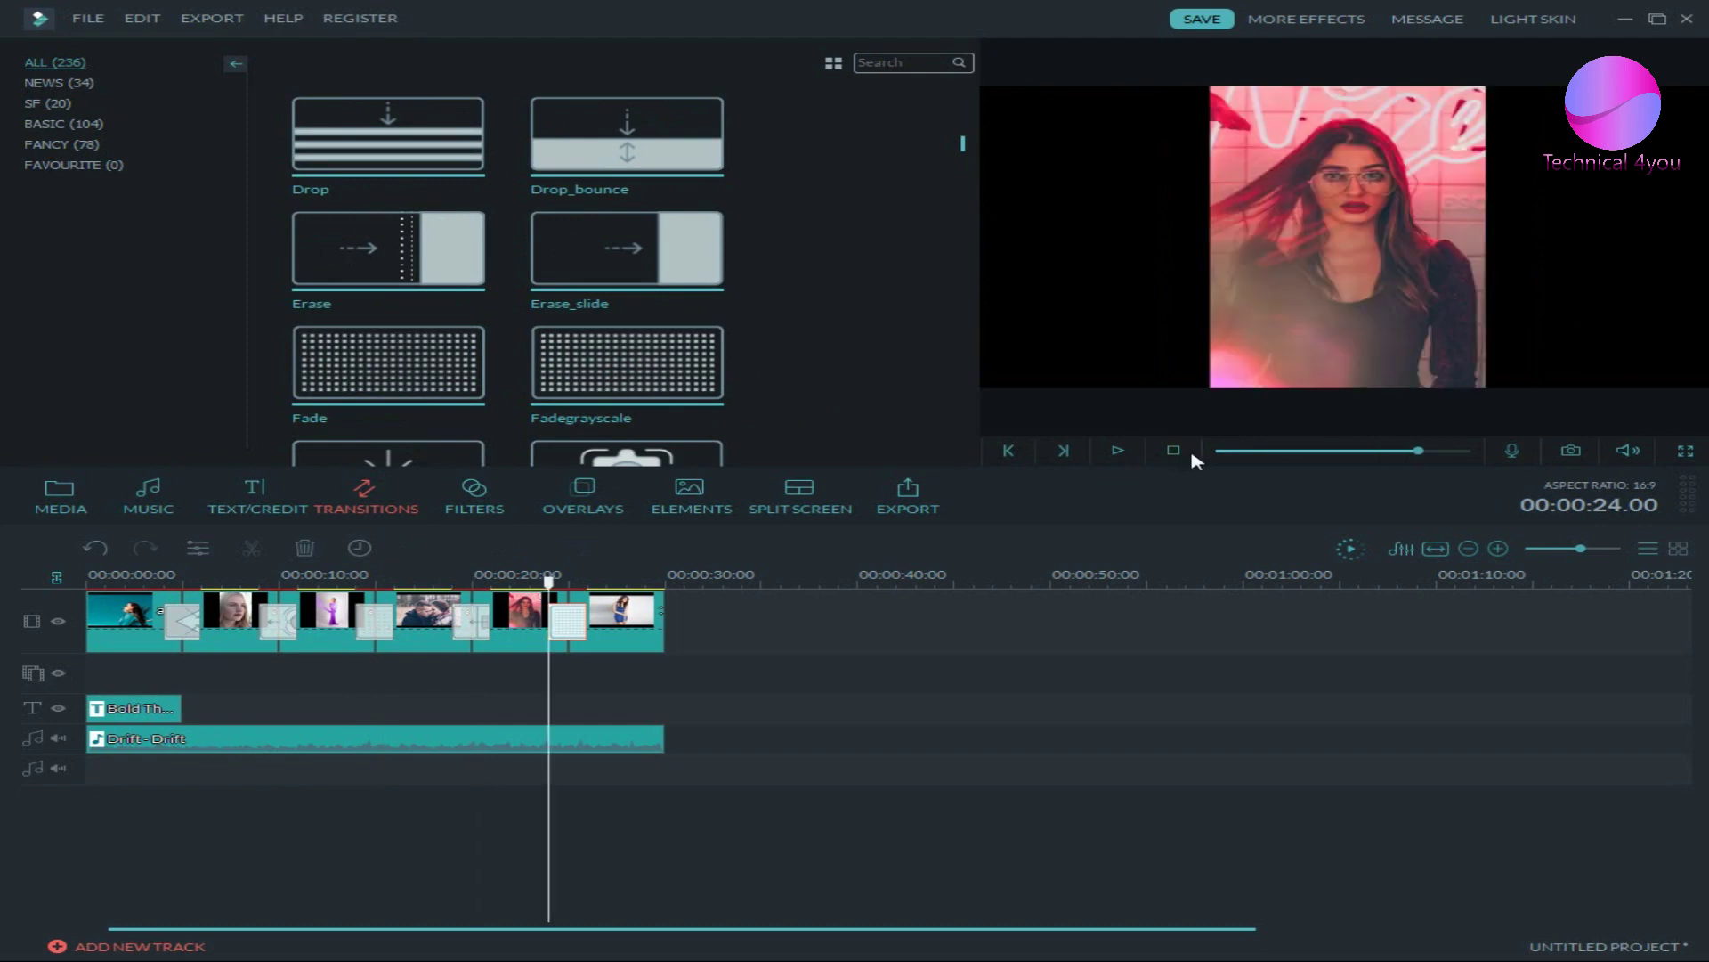
left_click(1122, 456)
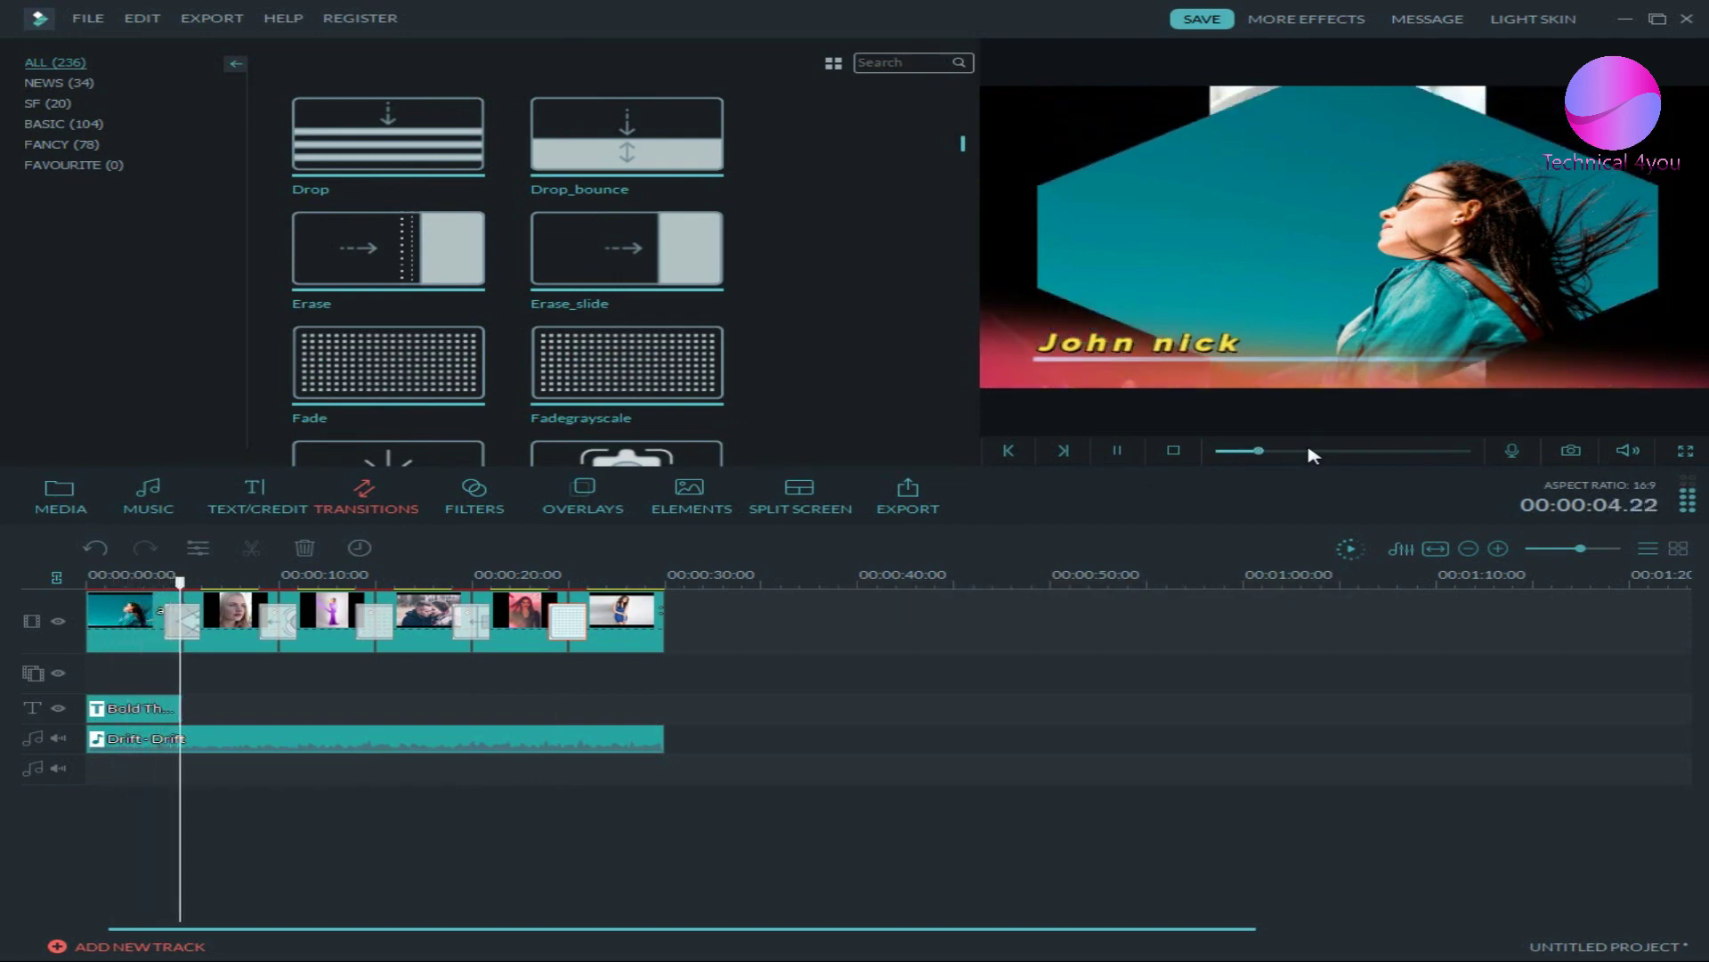
- Stop the slideshow playback and open the Filters library
left_click(1174, 452)
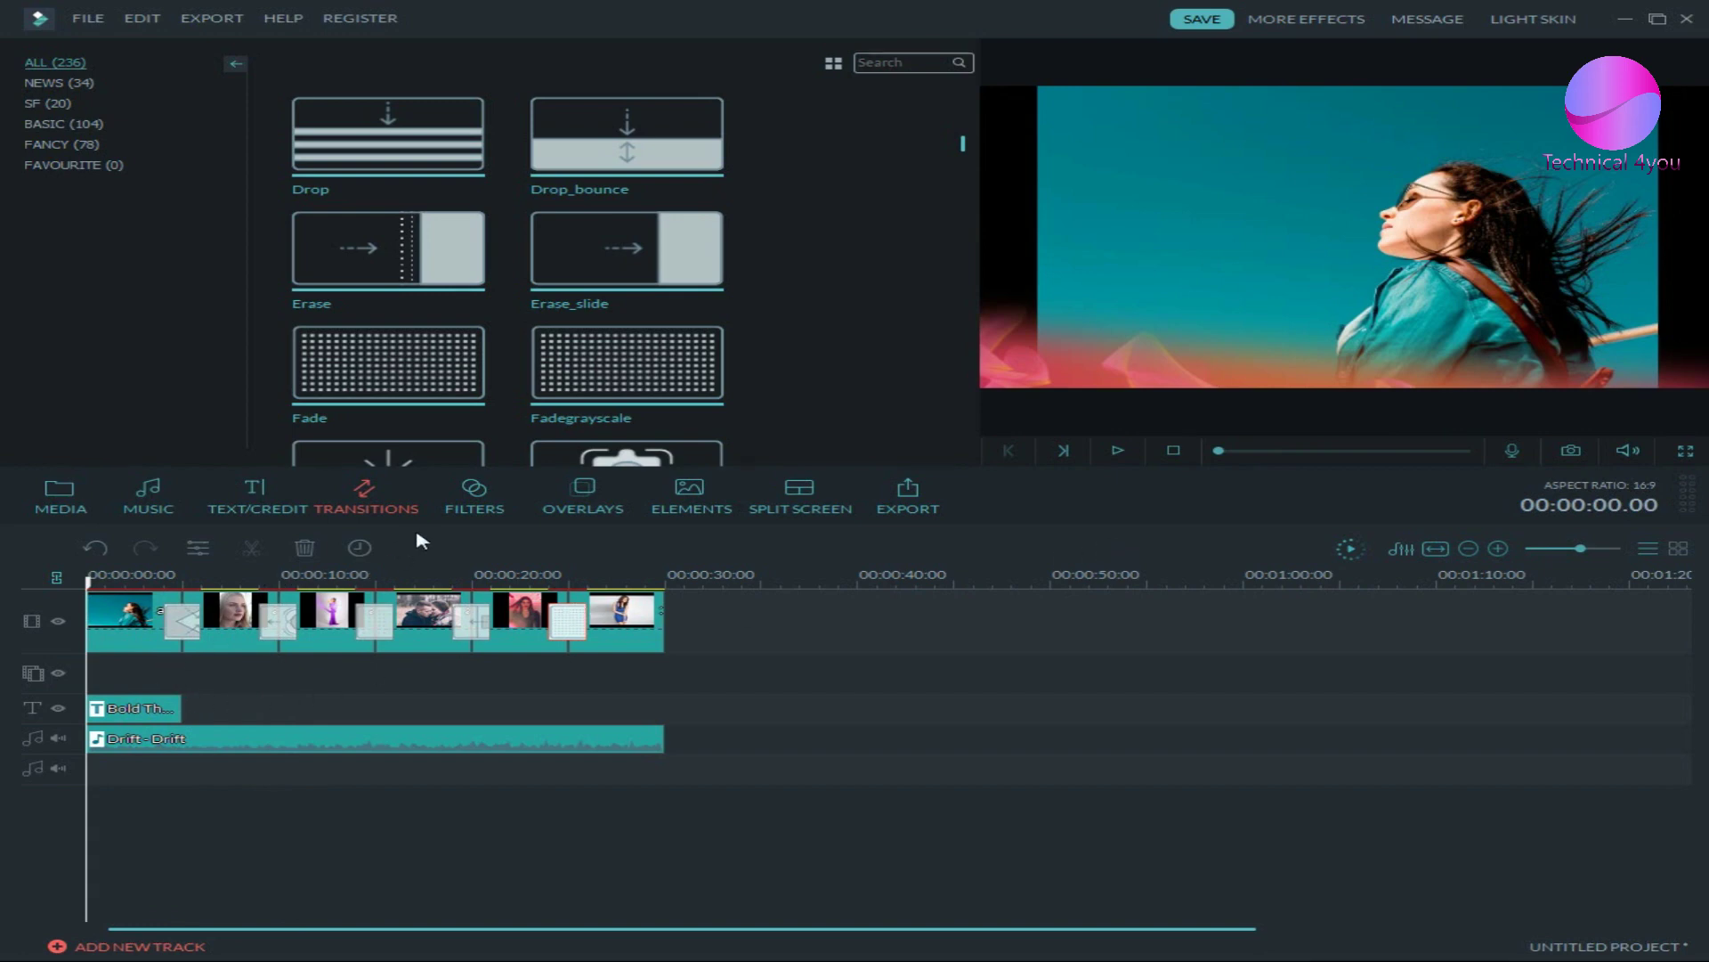
left_click(457, 509)
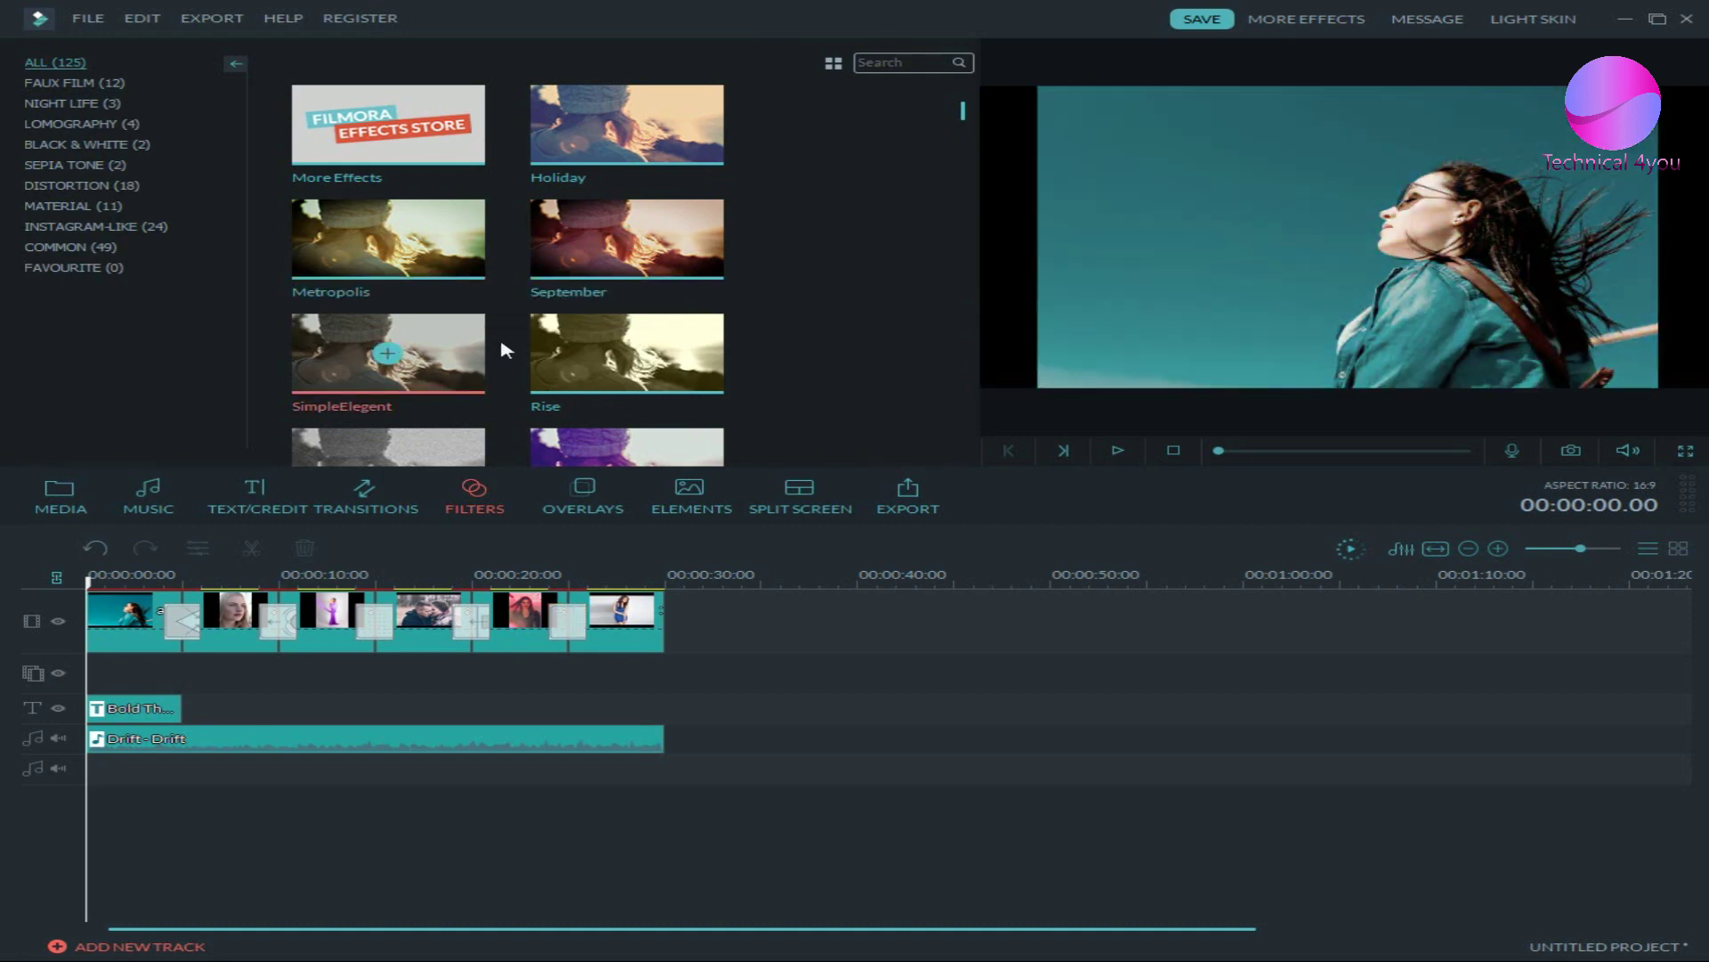
- Put WS_OLD_PHOTO over the first photo and Rainbow1 over the second on the filter track
scroll(663, 351, "down", 3)
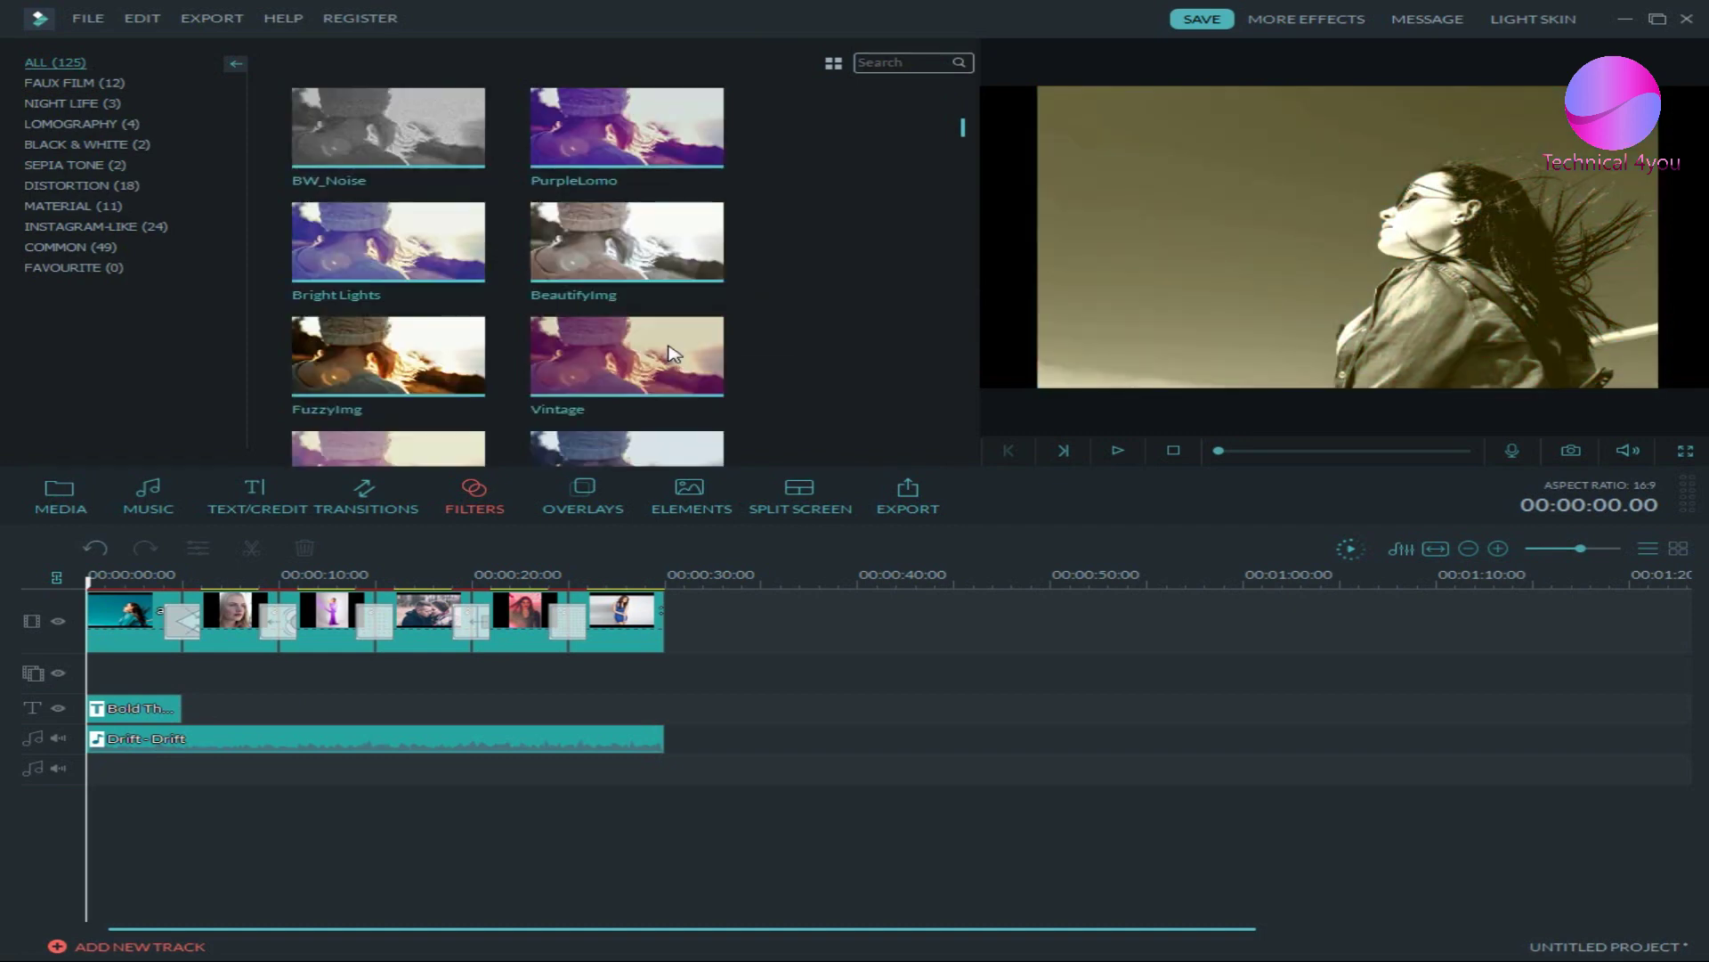
scroll(666, 347, "up", 3)
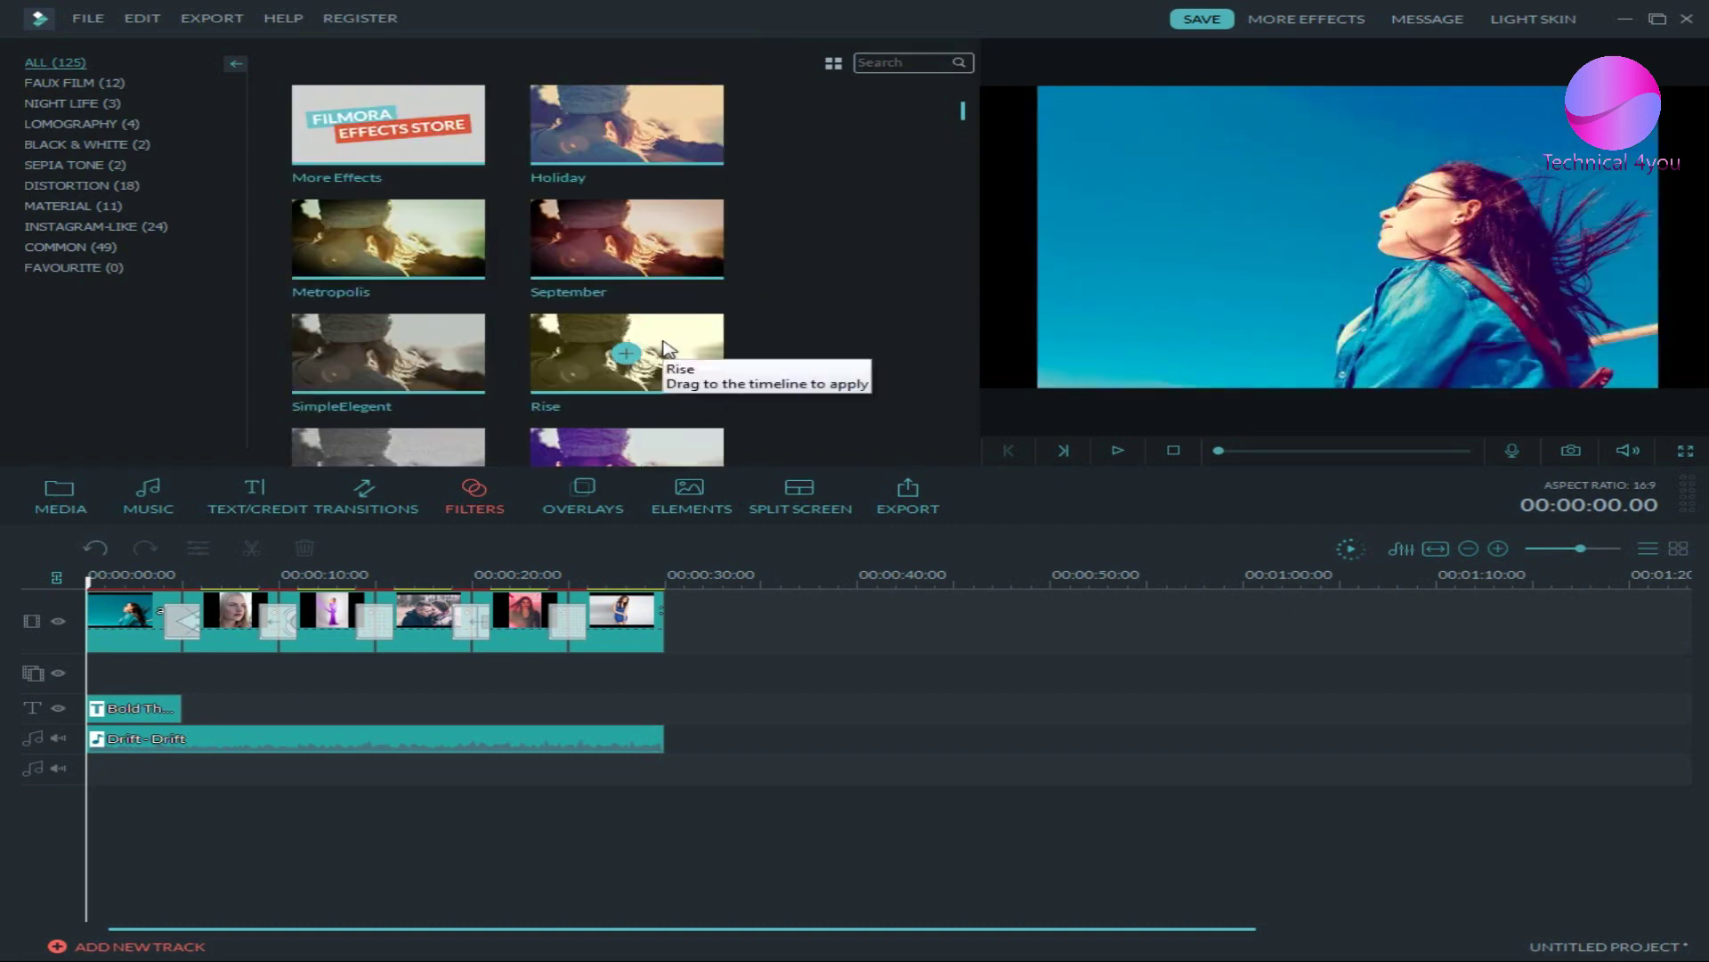
scroll(666, 347, "down", 15)
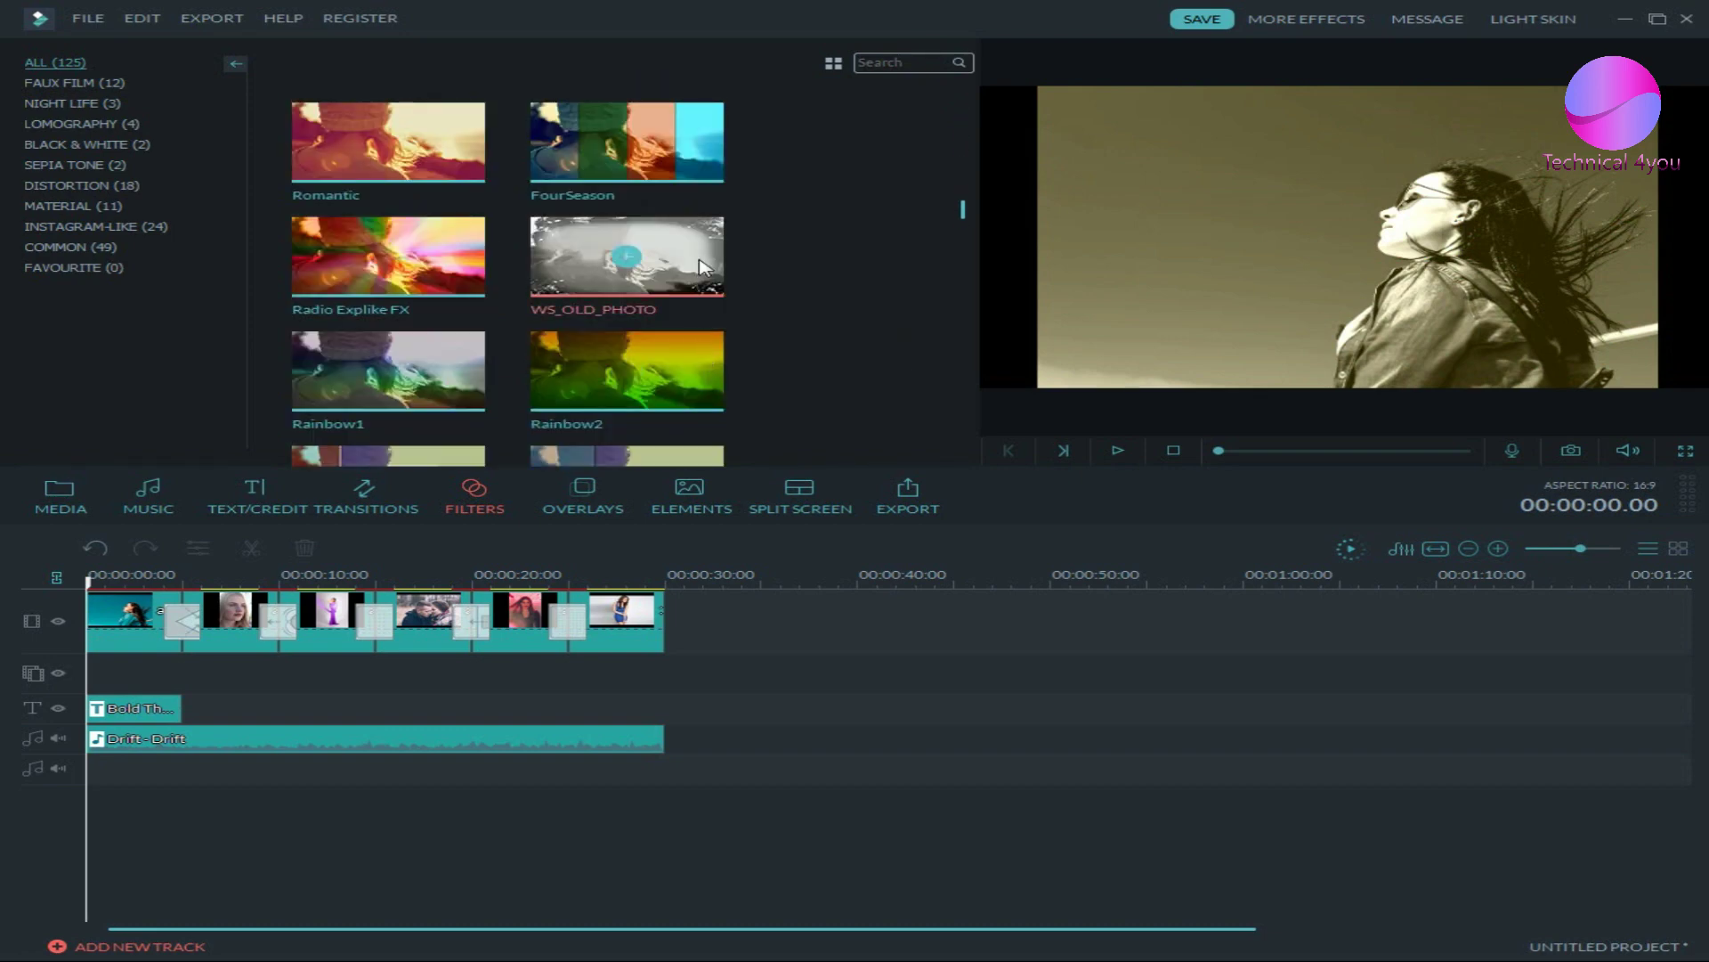
left_click_drag(355, 547, 98, 671)
left_click_drag(429, 405, 214, 669)
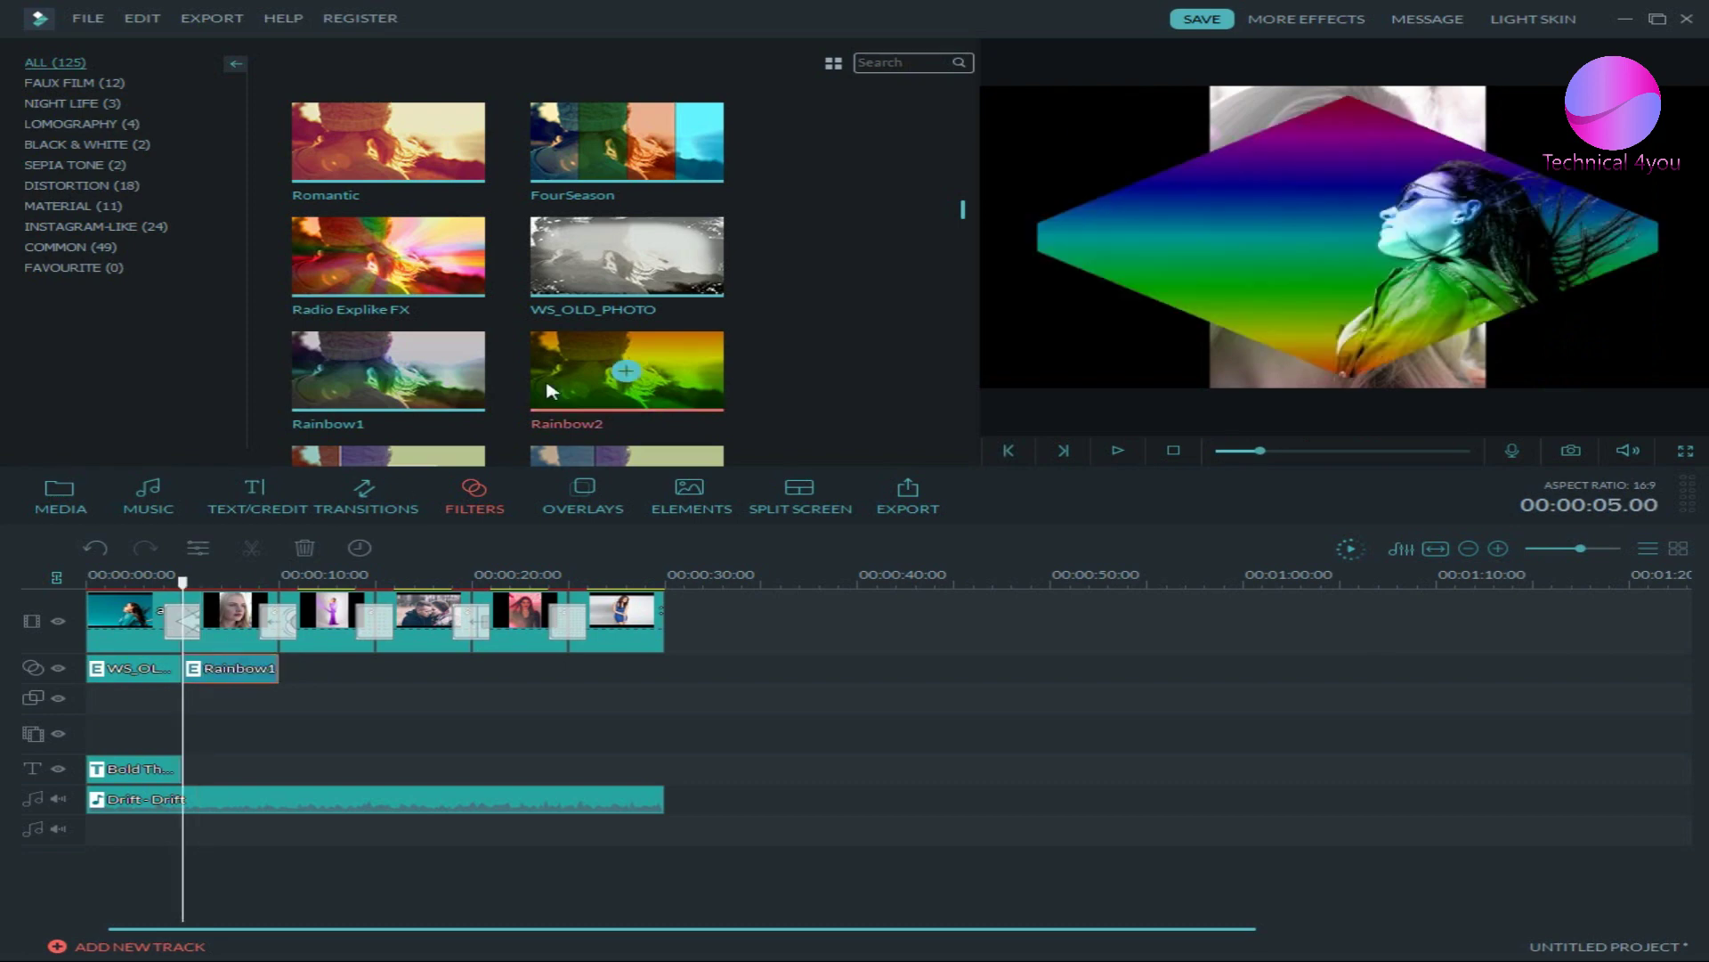
- Add Jigsaw_D, Bubble, VideoWall and WindowShades filters over photos three through six
left_click(687, 361)
scroll(695, 359, "down", 2)
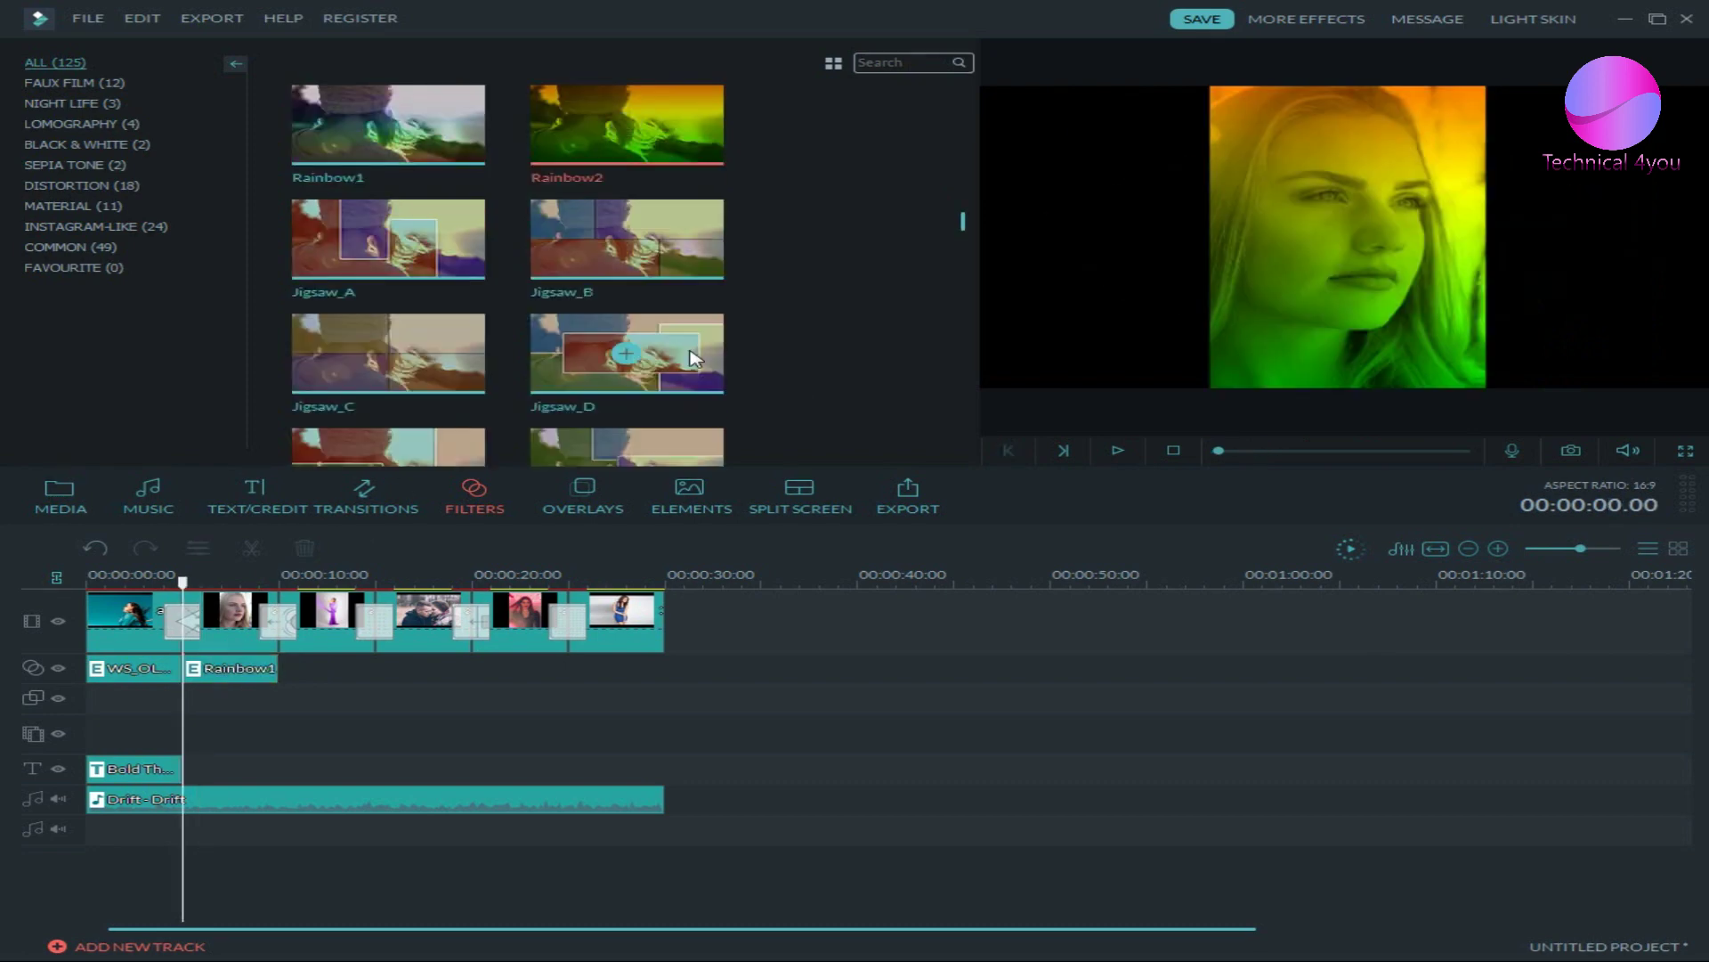
left_click_drag(696, 359, 290, 678)
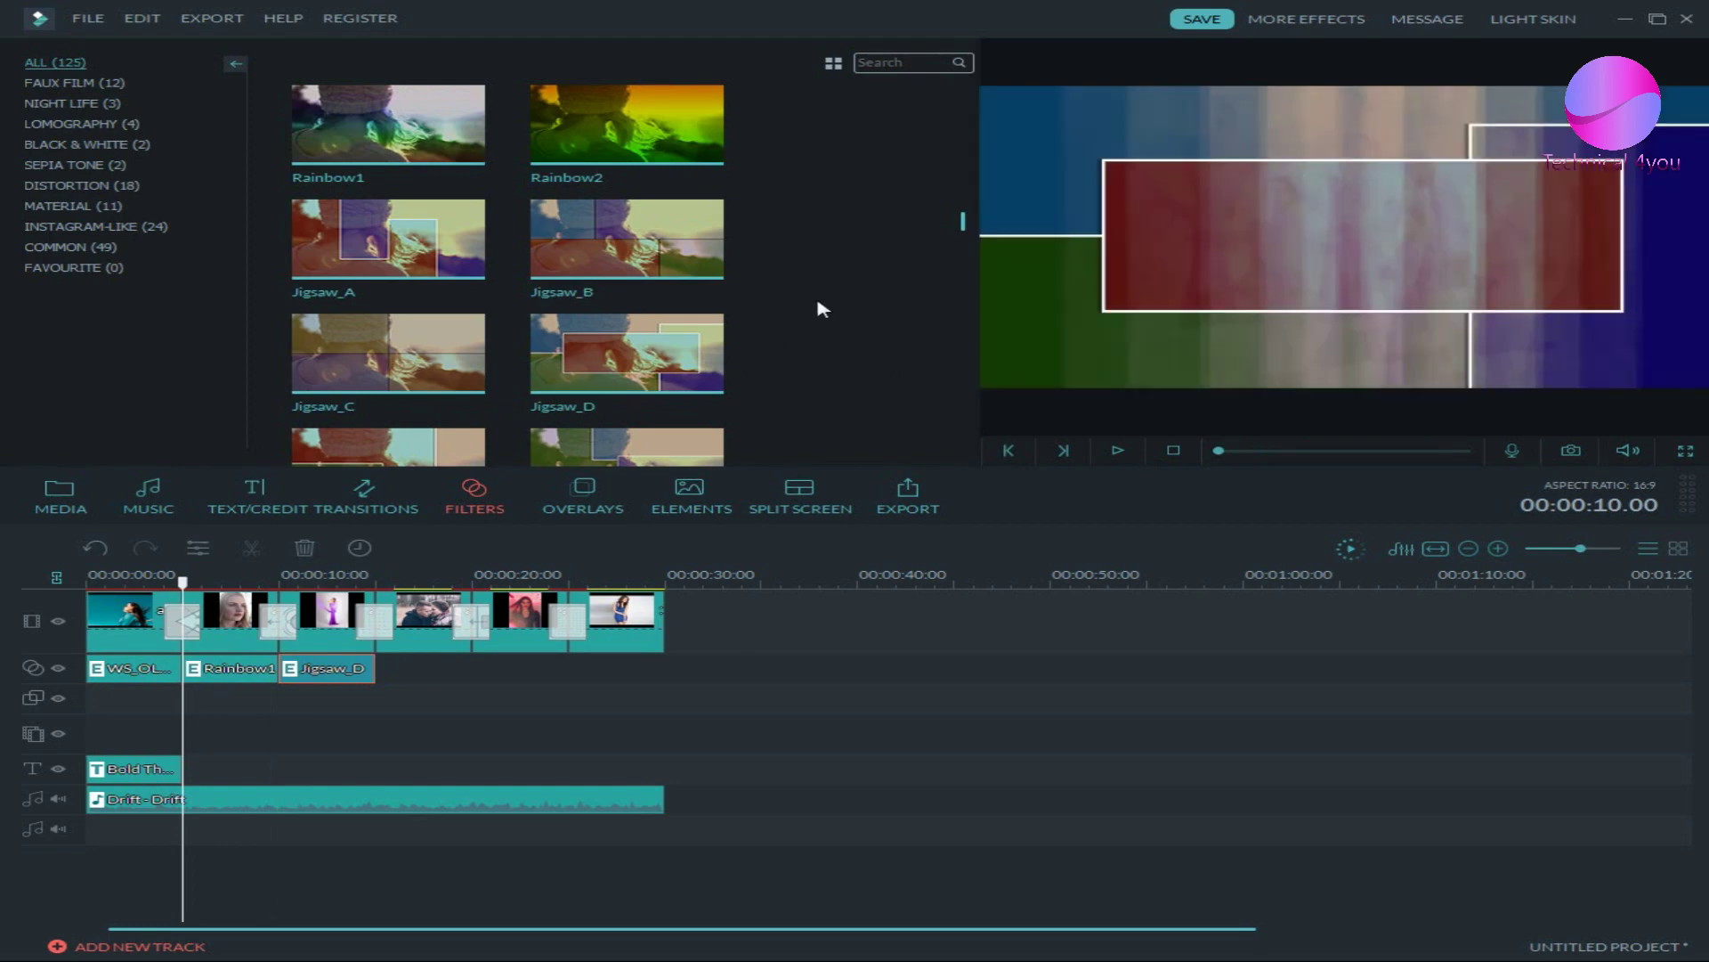
scroll(820, 308, "down", 5)
left_click_drag(632, 307, 379, 668)
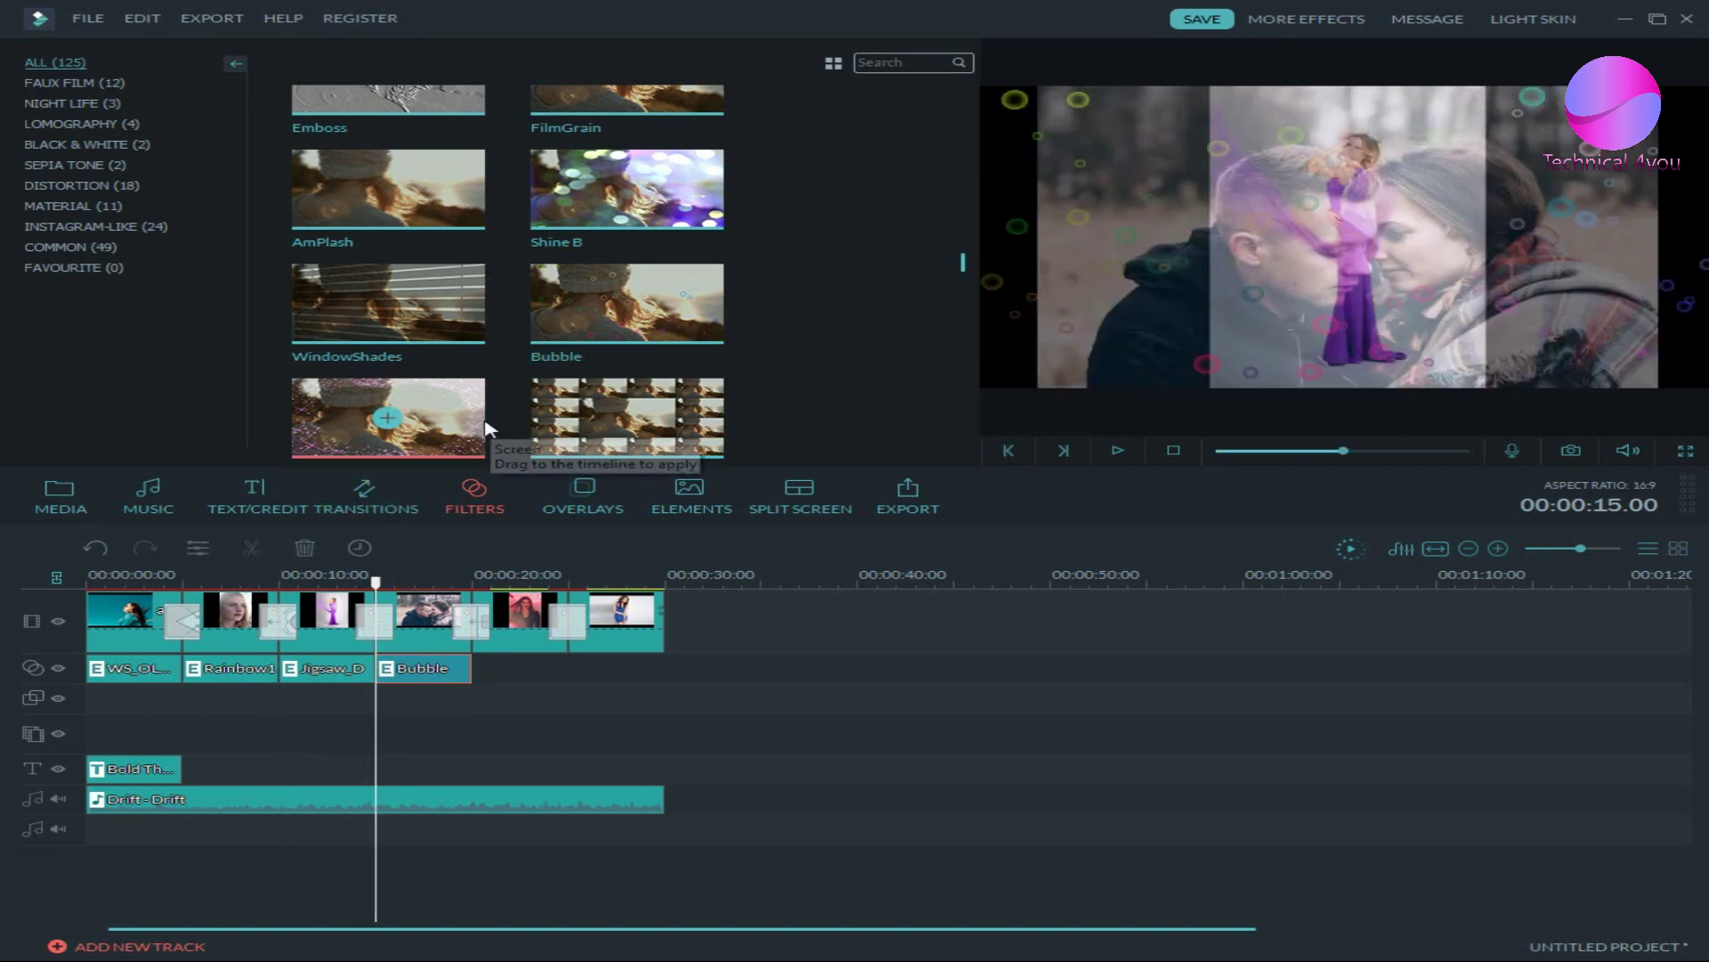
left_click_drag(569, 433, 475, 659)
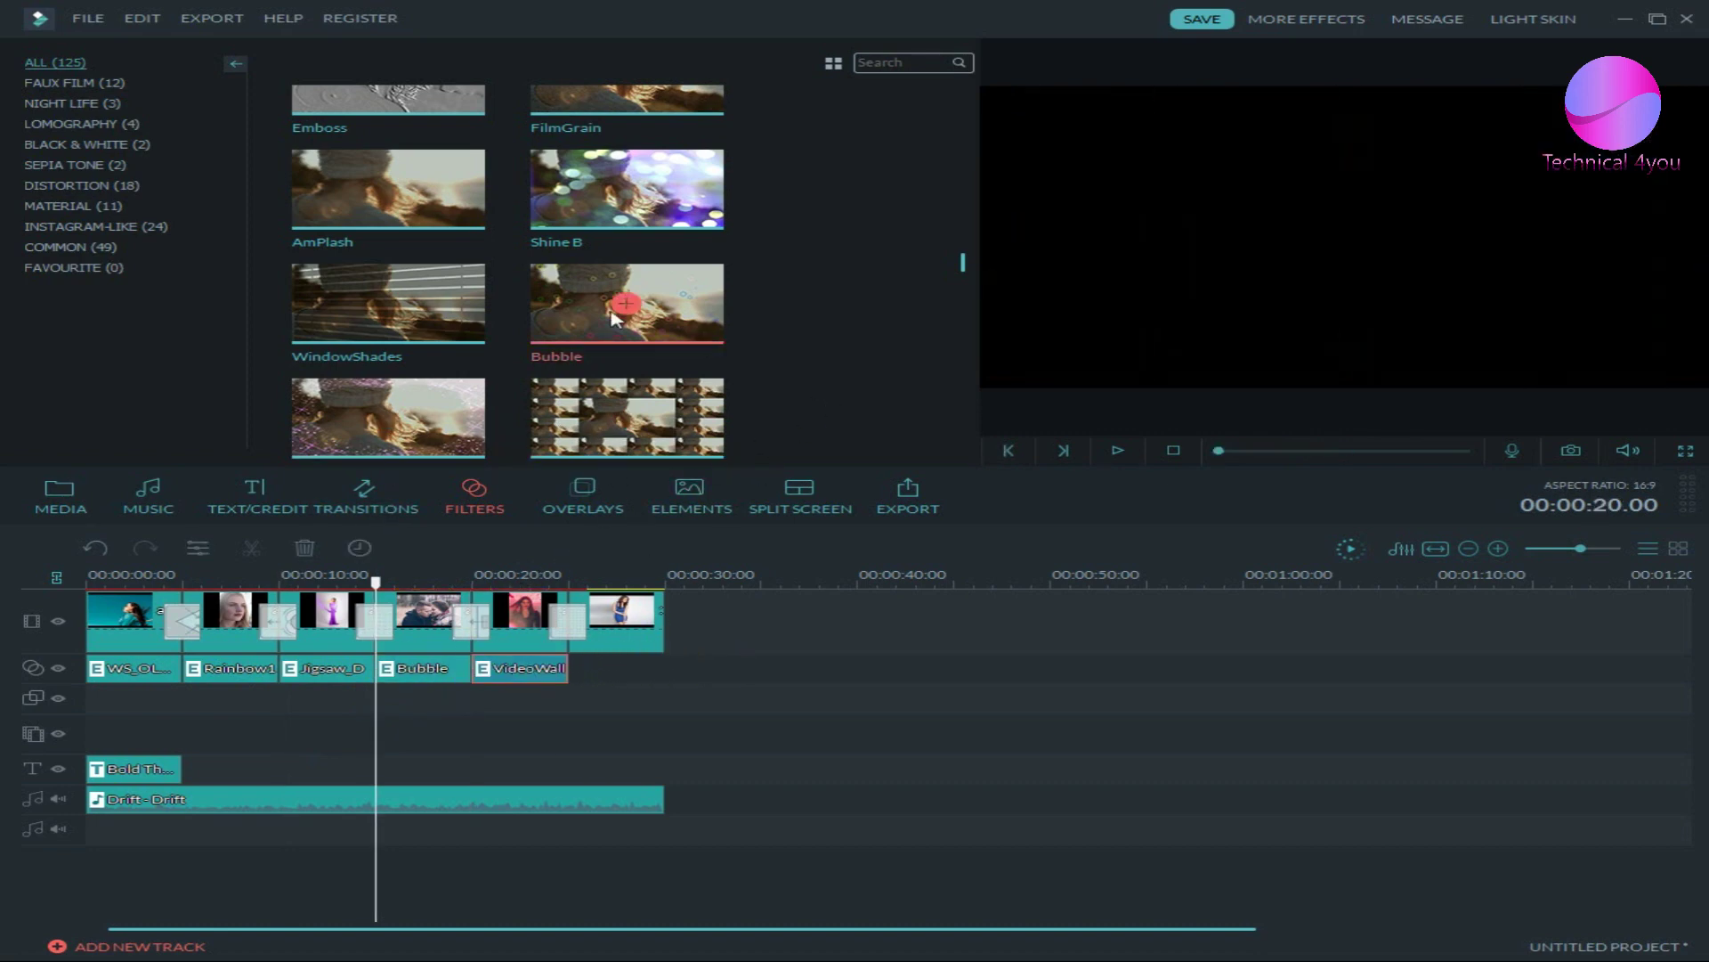
left_click_drag(381, 321, 582, 669)
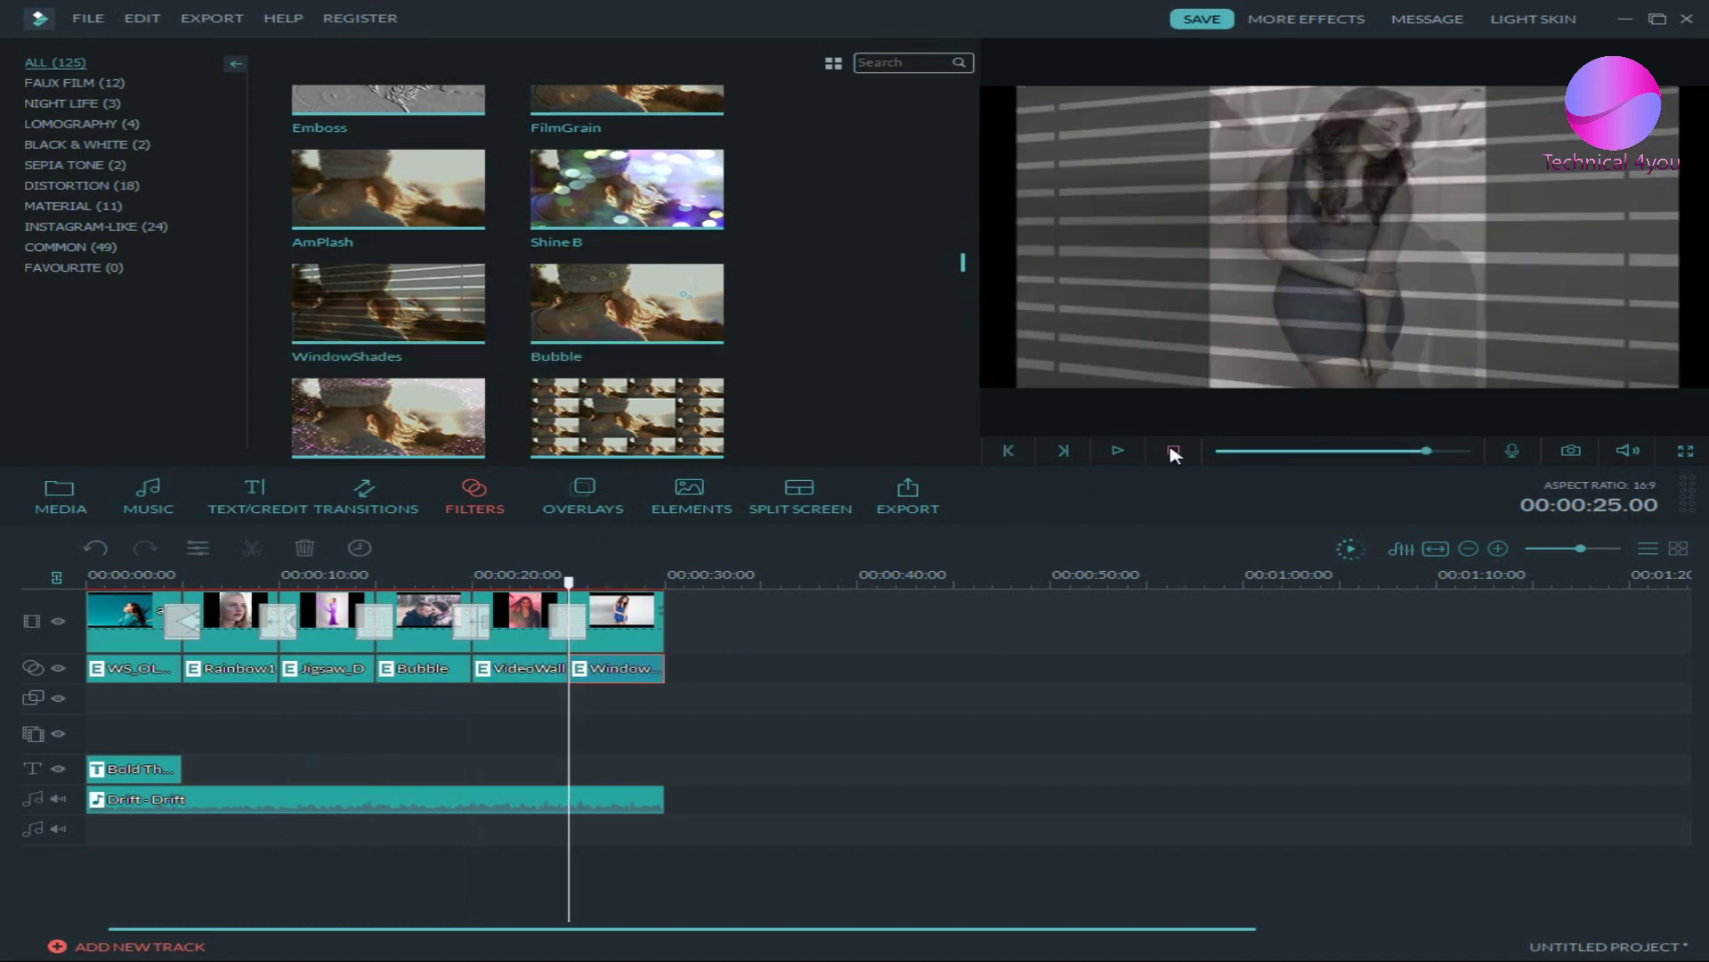
left_click(1155, 452)
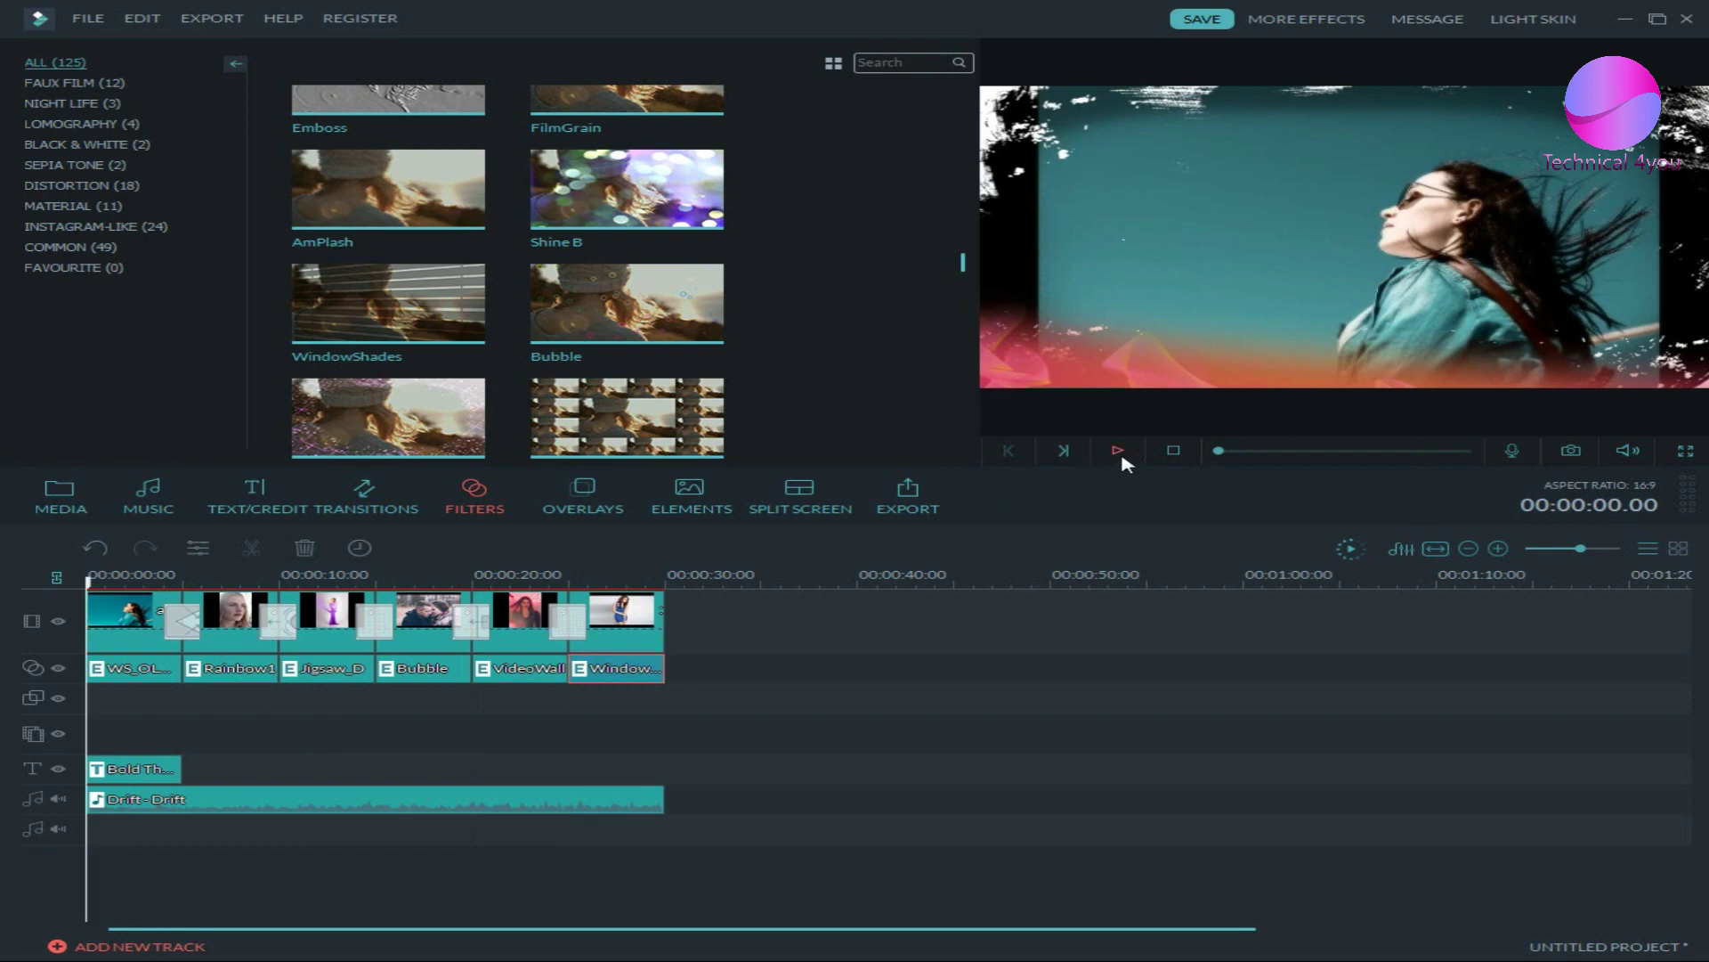
- Preview the filtered slideshow, rewind to the start and bring up the Overlays library
left_click(1120, 452)
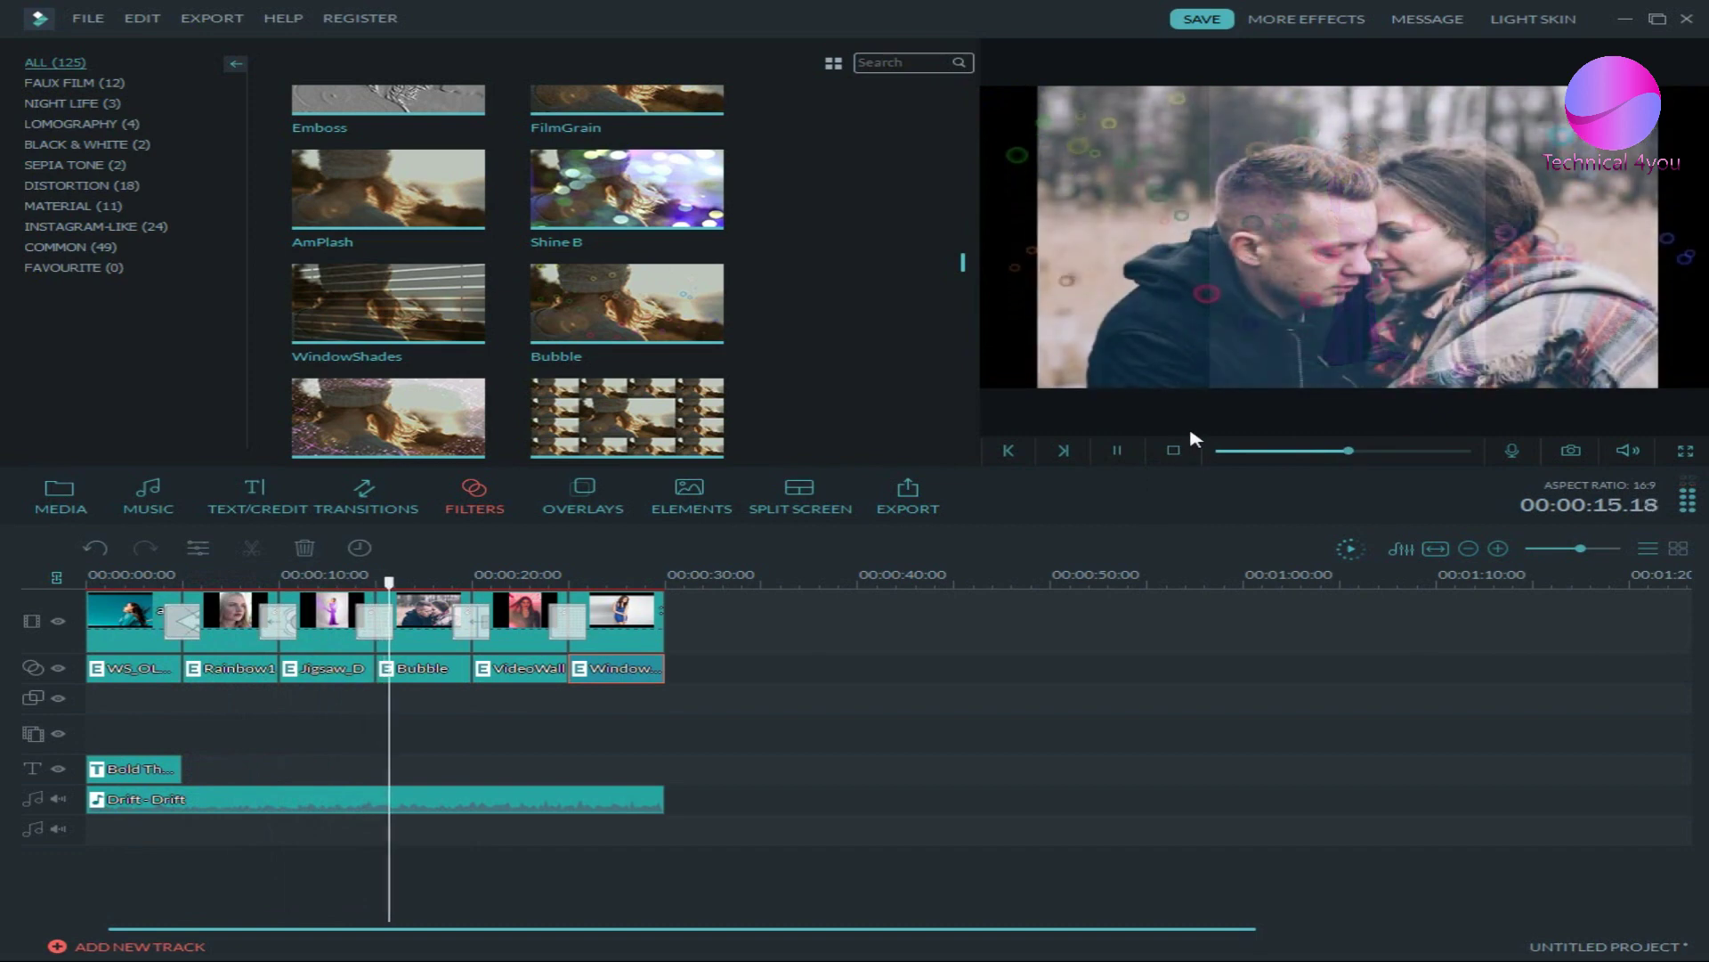
left_click(1174, 449)
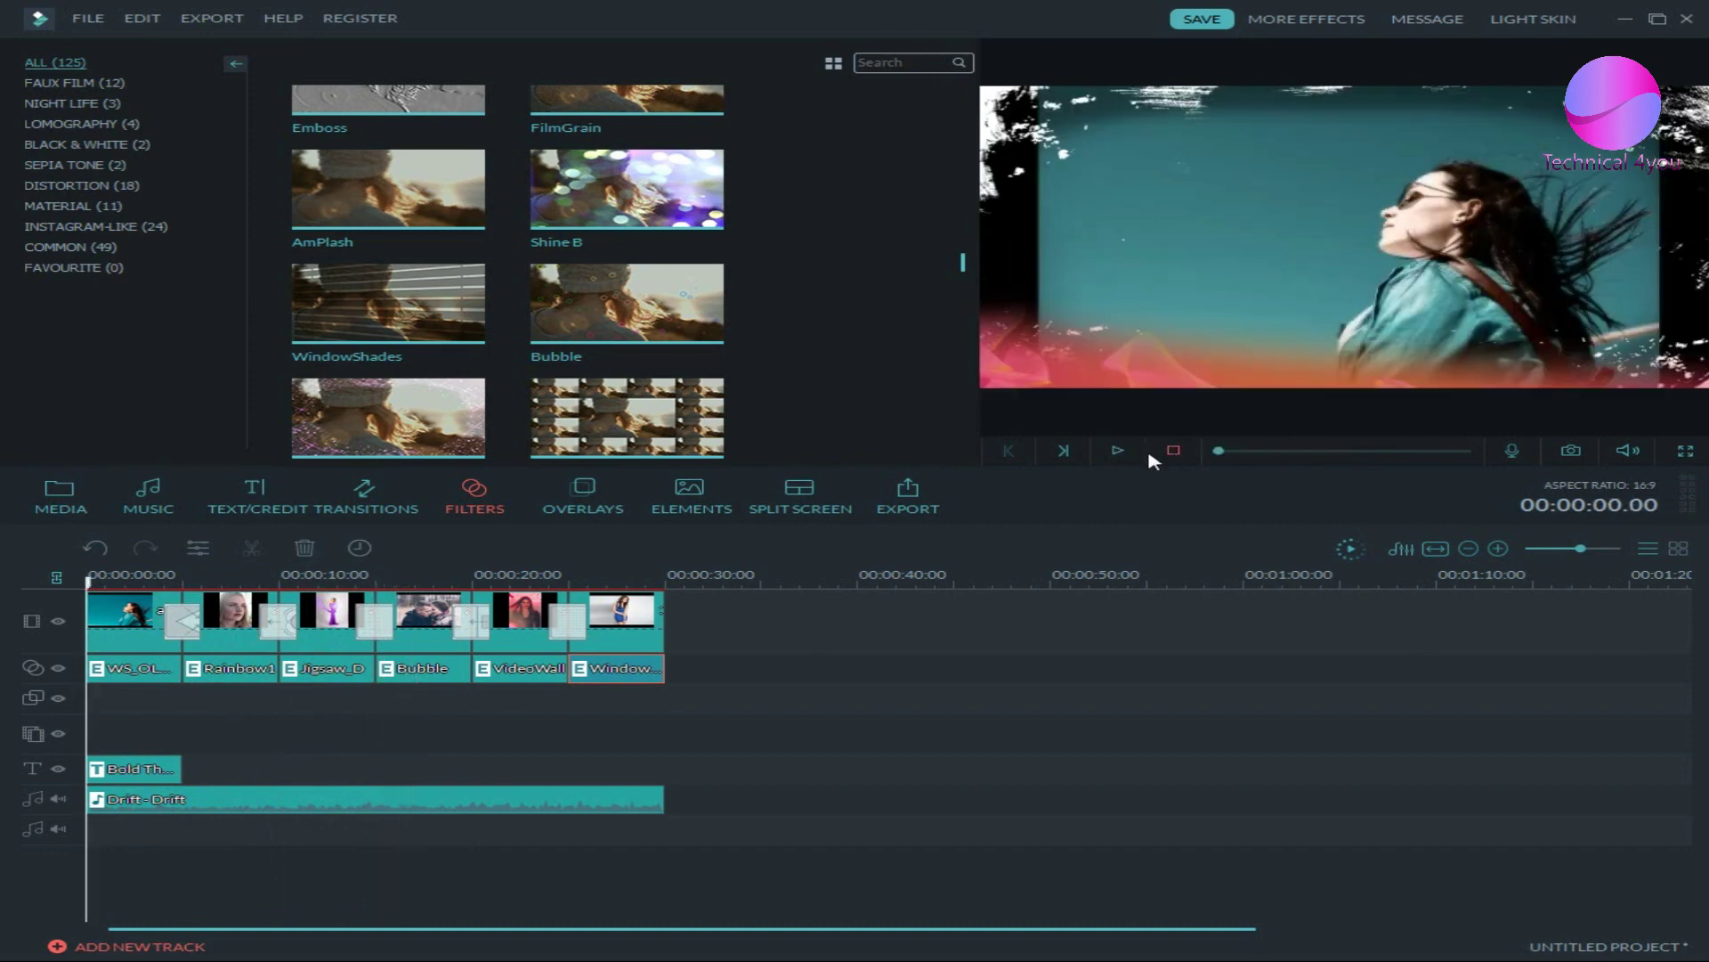
left_click(577, 512)
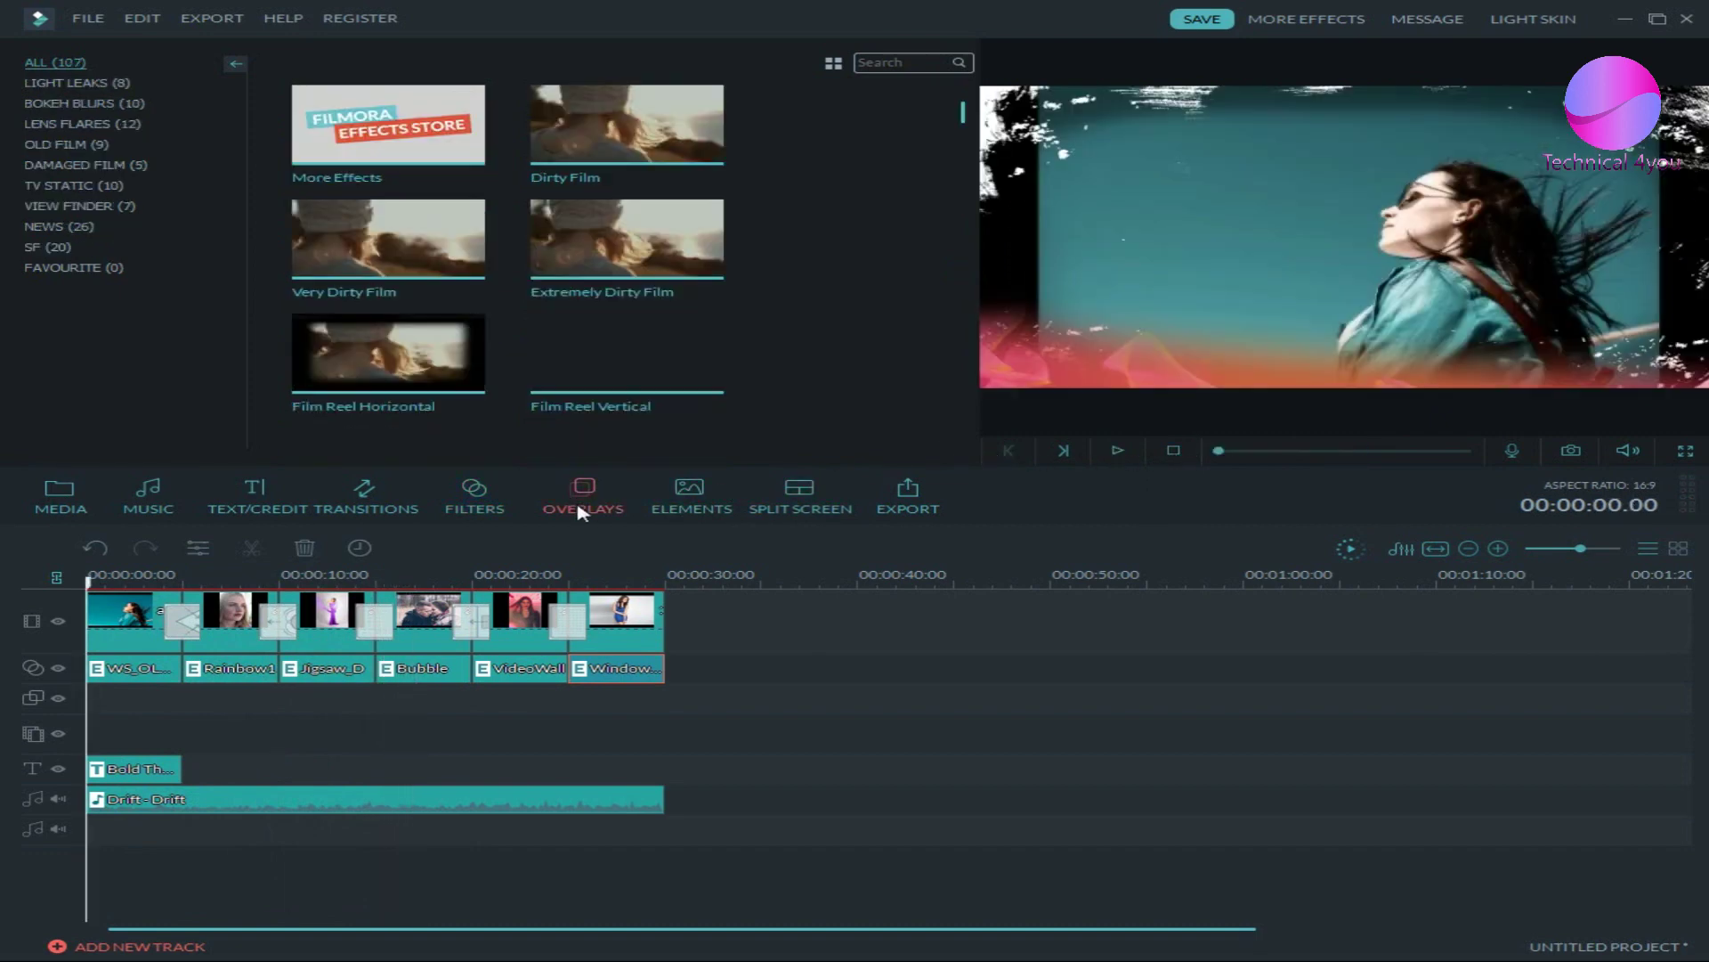
- Place the Bokeh Blur 10 overlay at the start of the overlay track
scroll(743, 307, "down", 10)
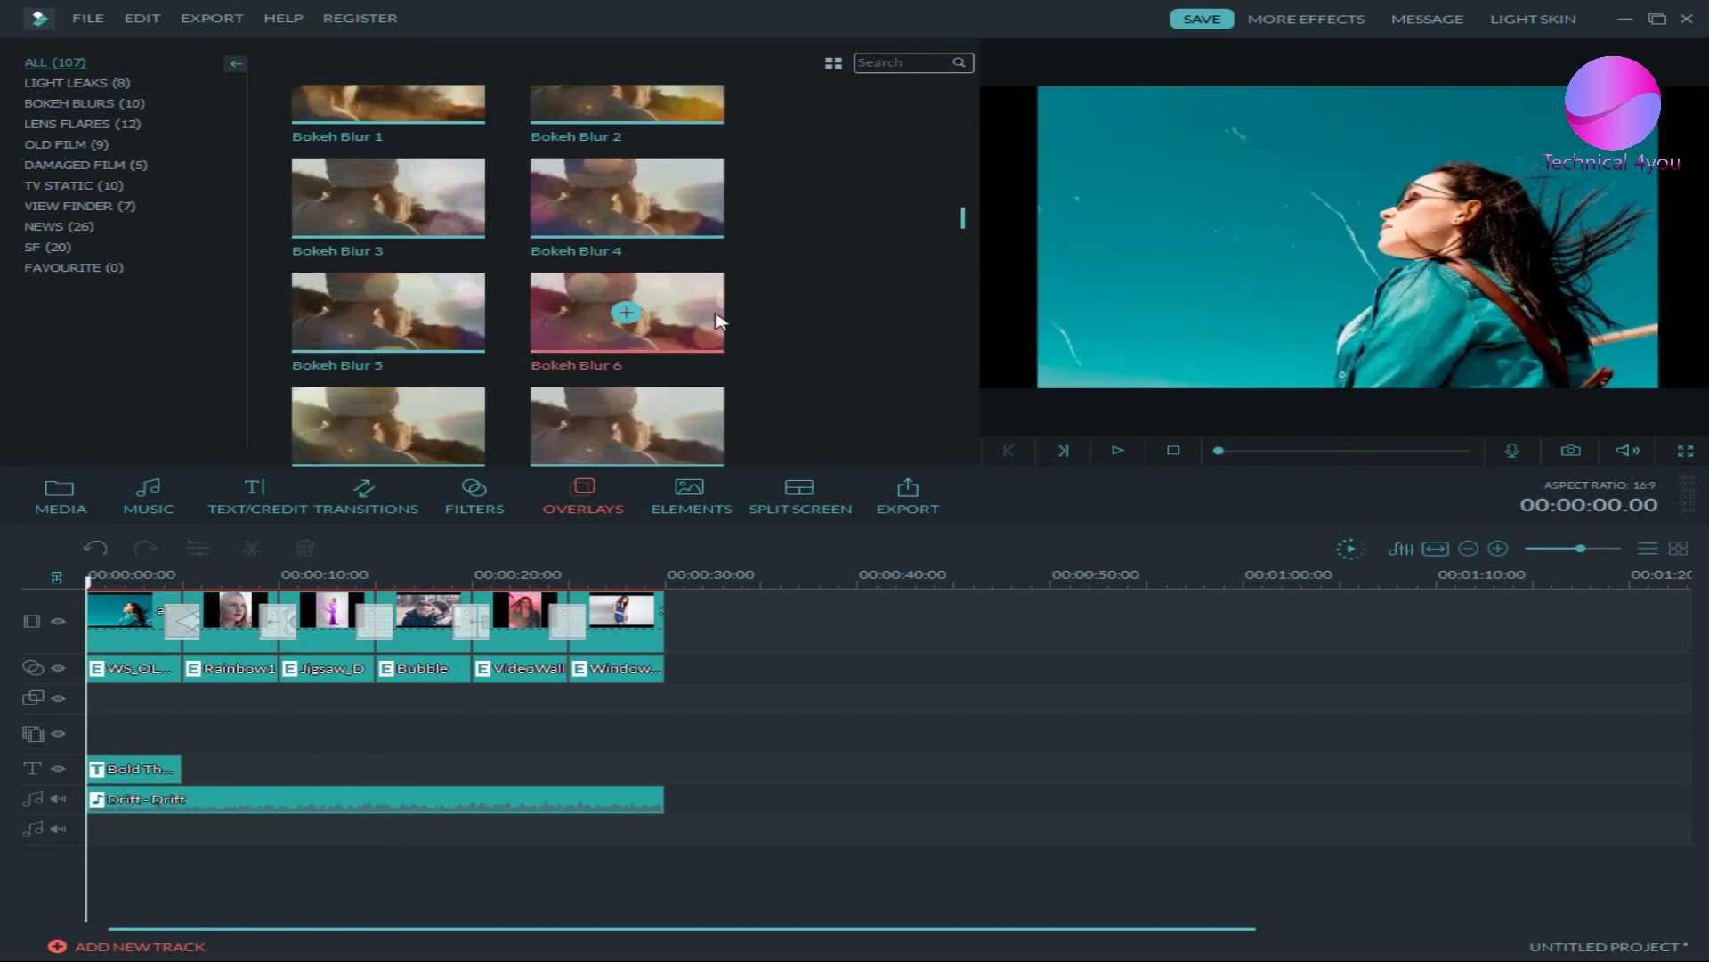
left_click(719, 320)
scroll(682, 373, "down", 3)
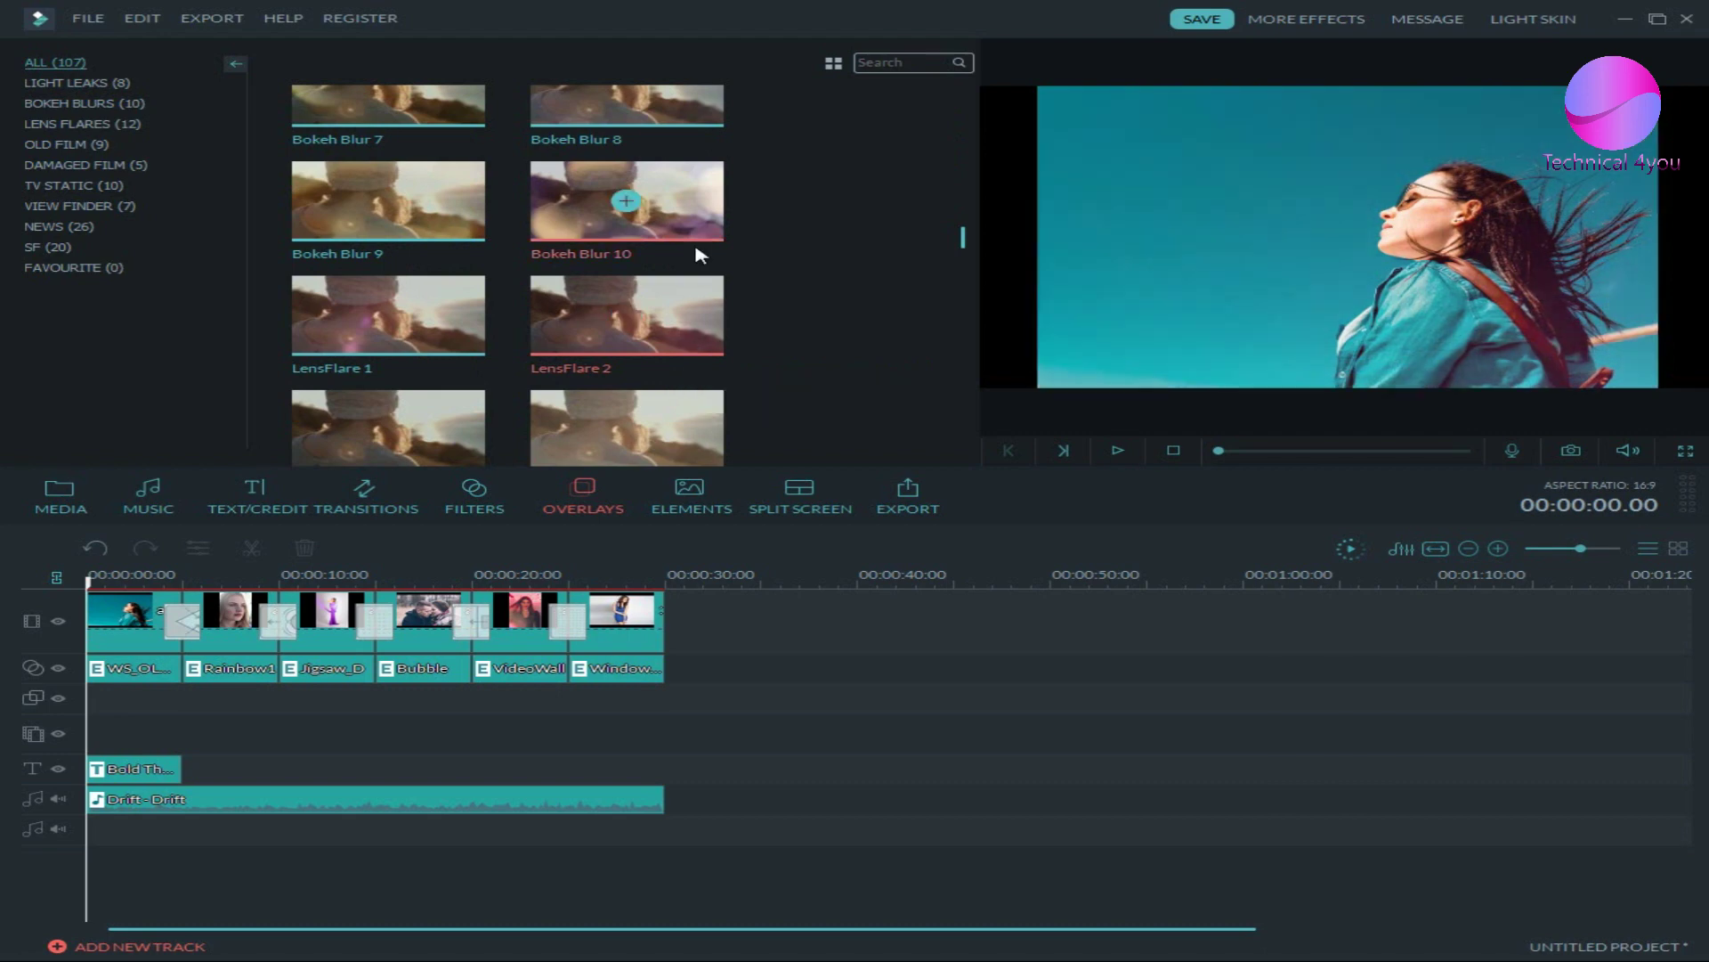
left_click_drag(698, 254, 636, 444)
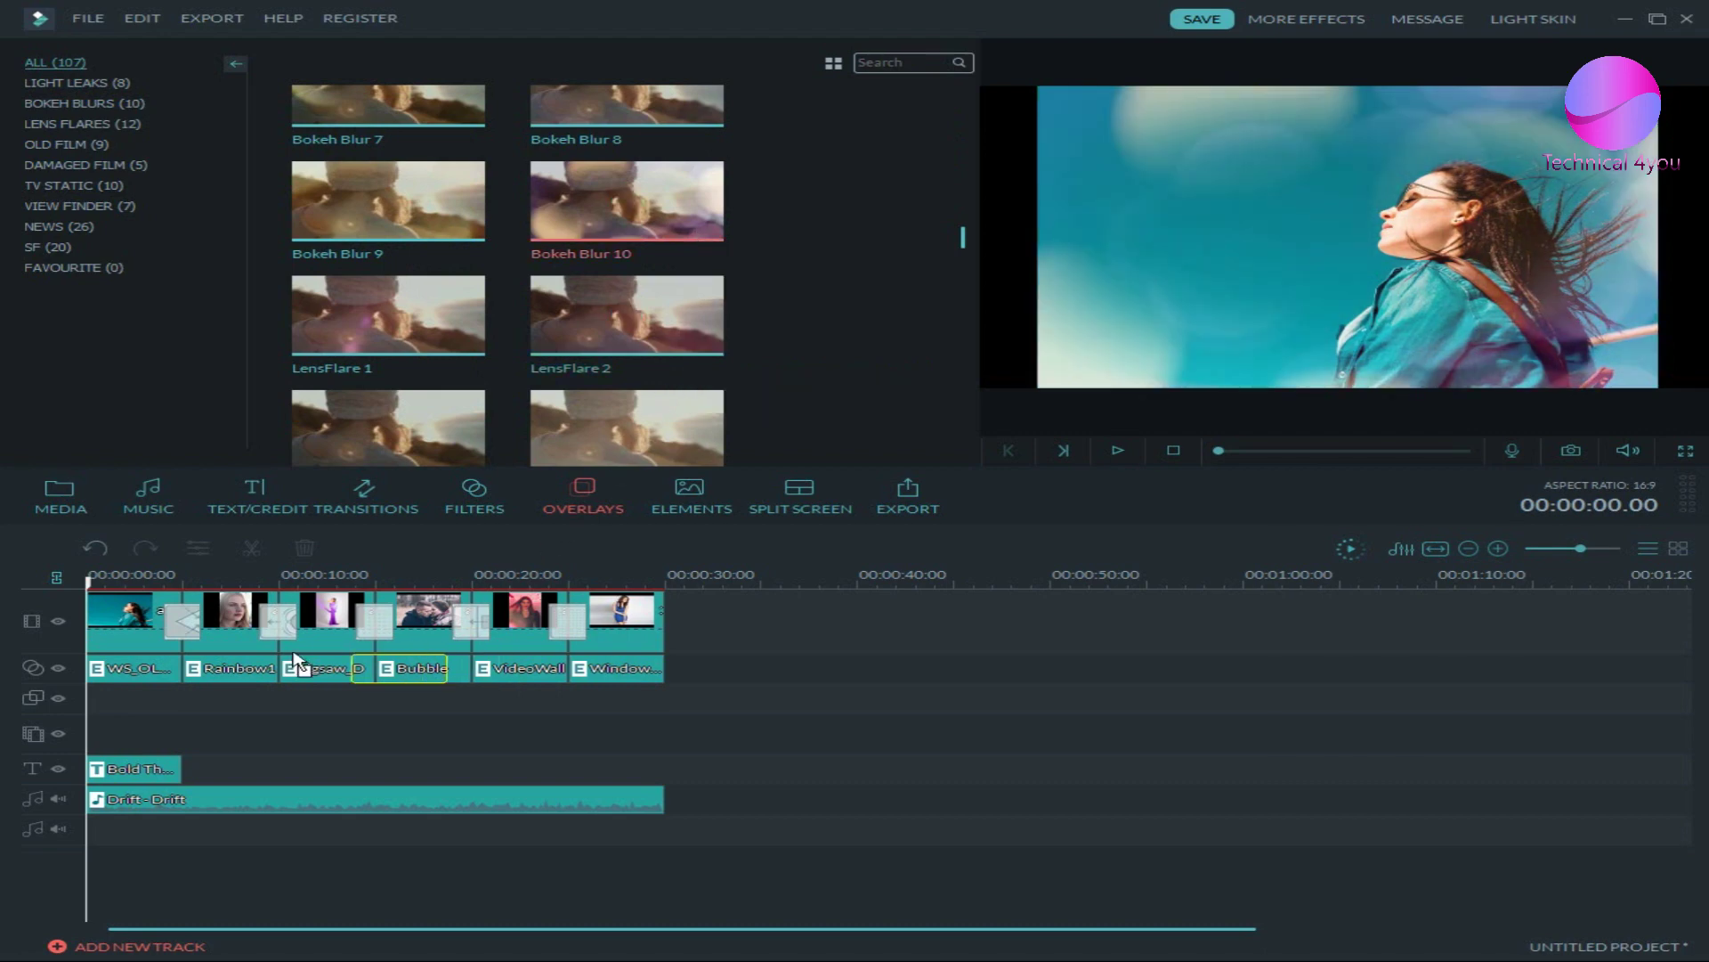
left_click_drag(295, 663, 99, 706)
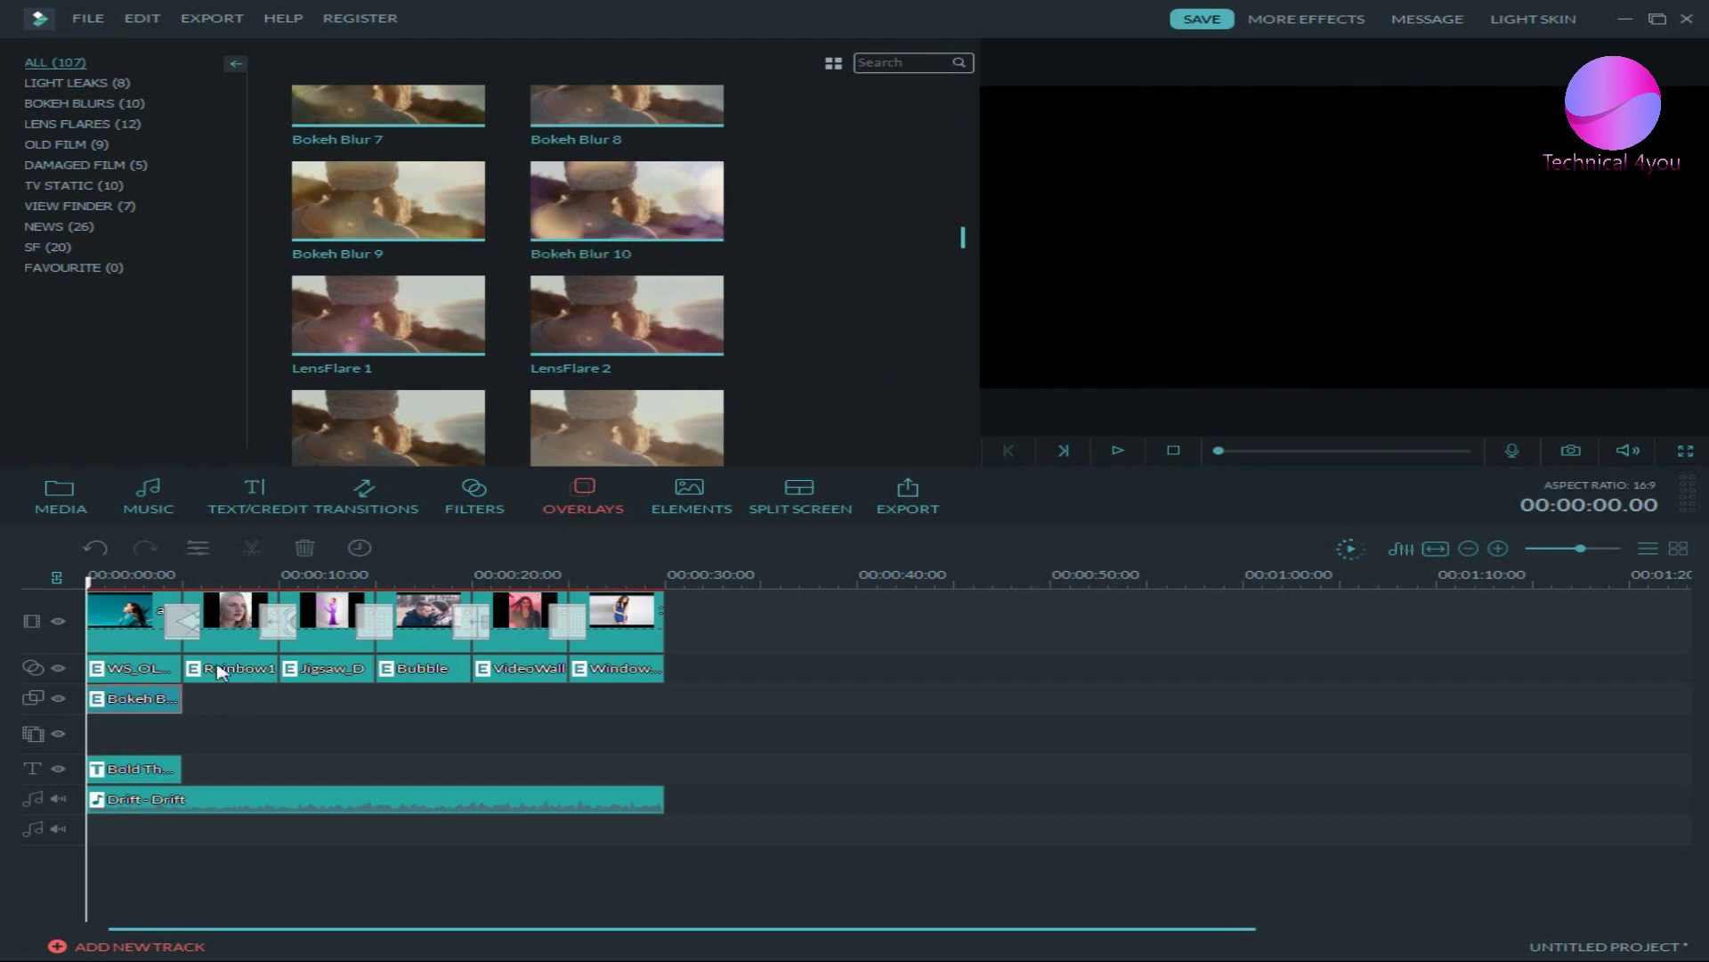
- Add LensFlare 1 after Bokeh Blur 10 and stretch it to the slideshow's 30-second end
left_click_drag(383, 329, 190, 702)
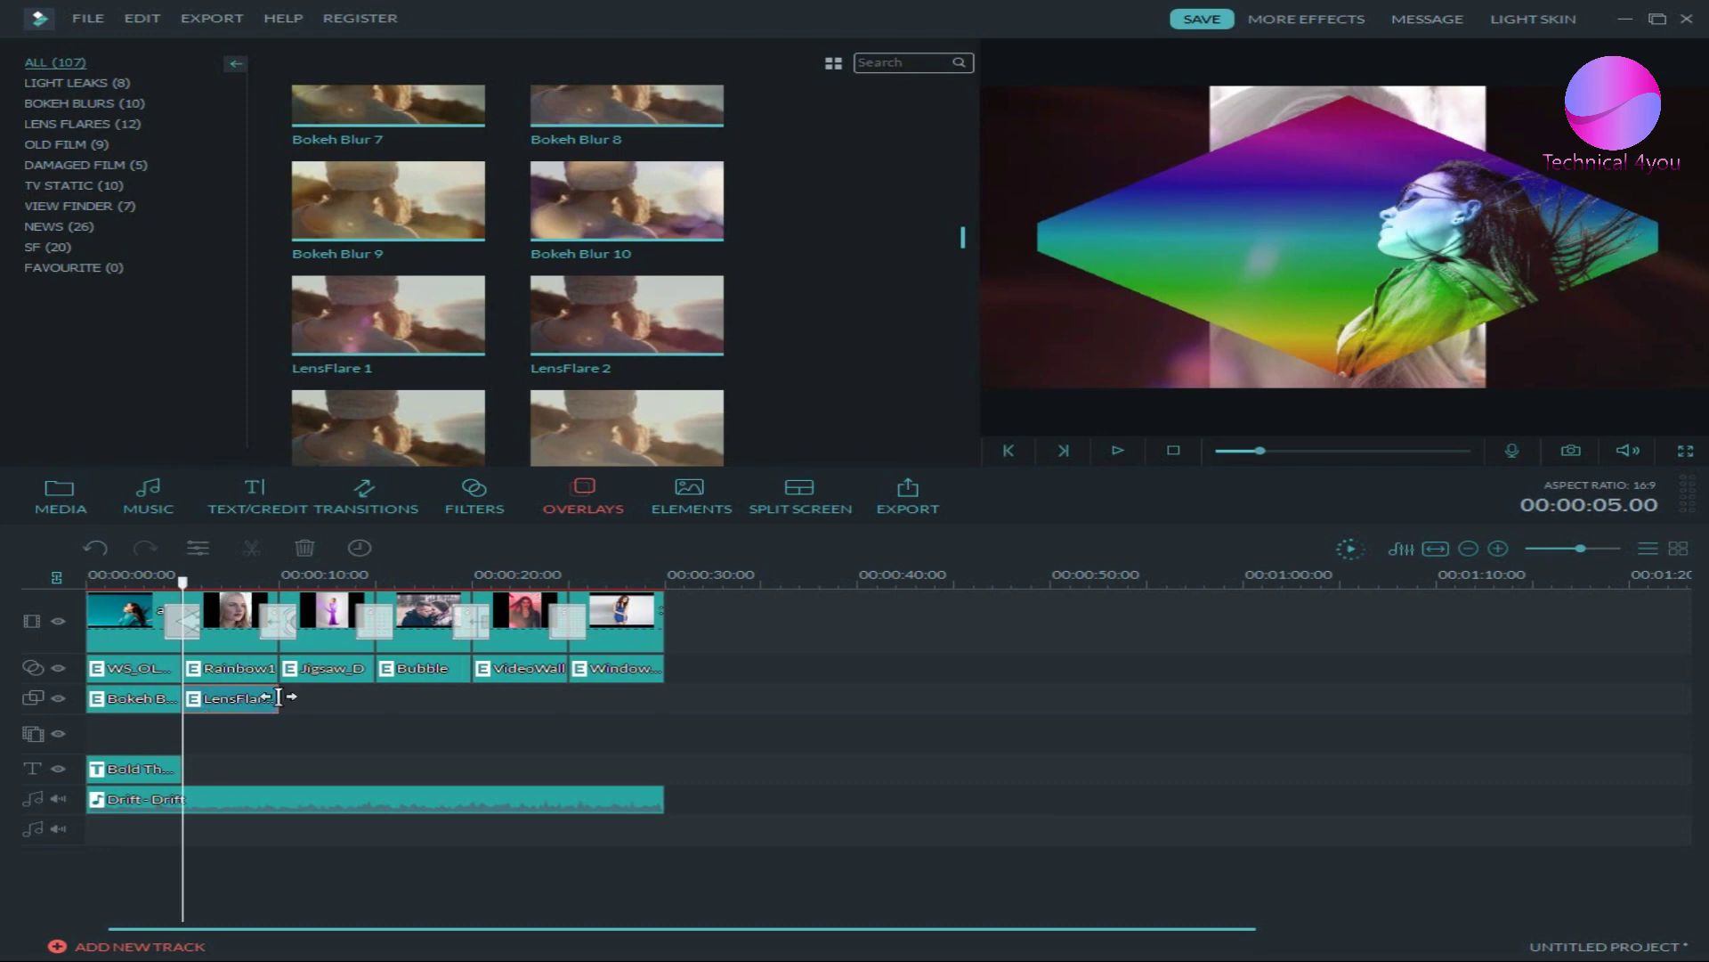
left_click_drag(278, 698, 674, 707)
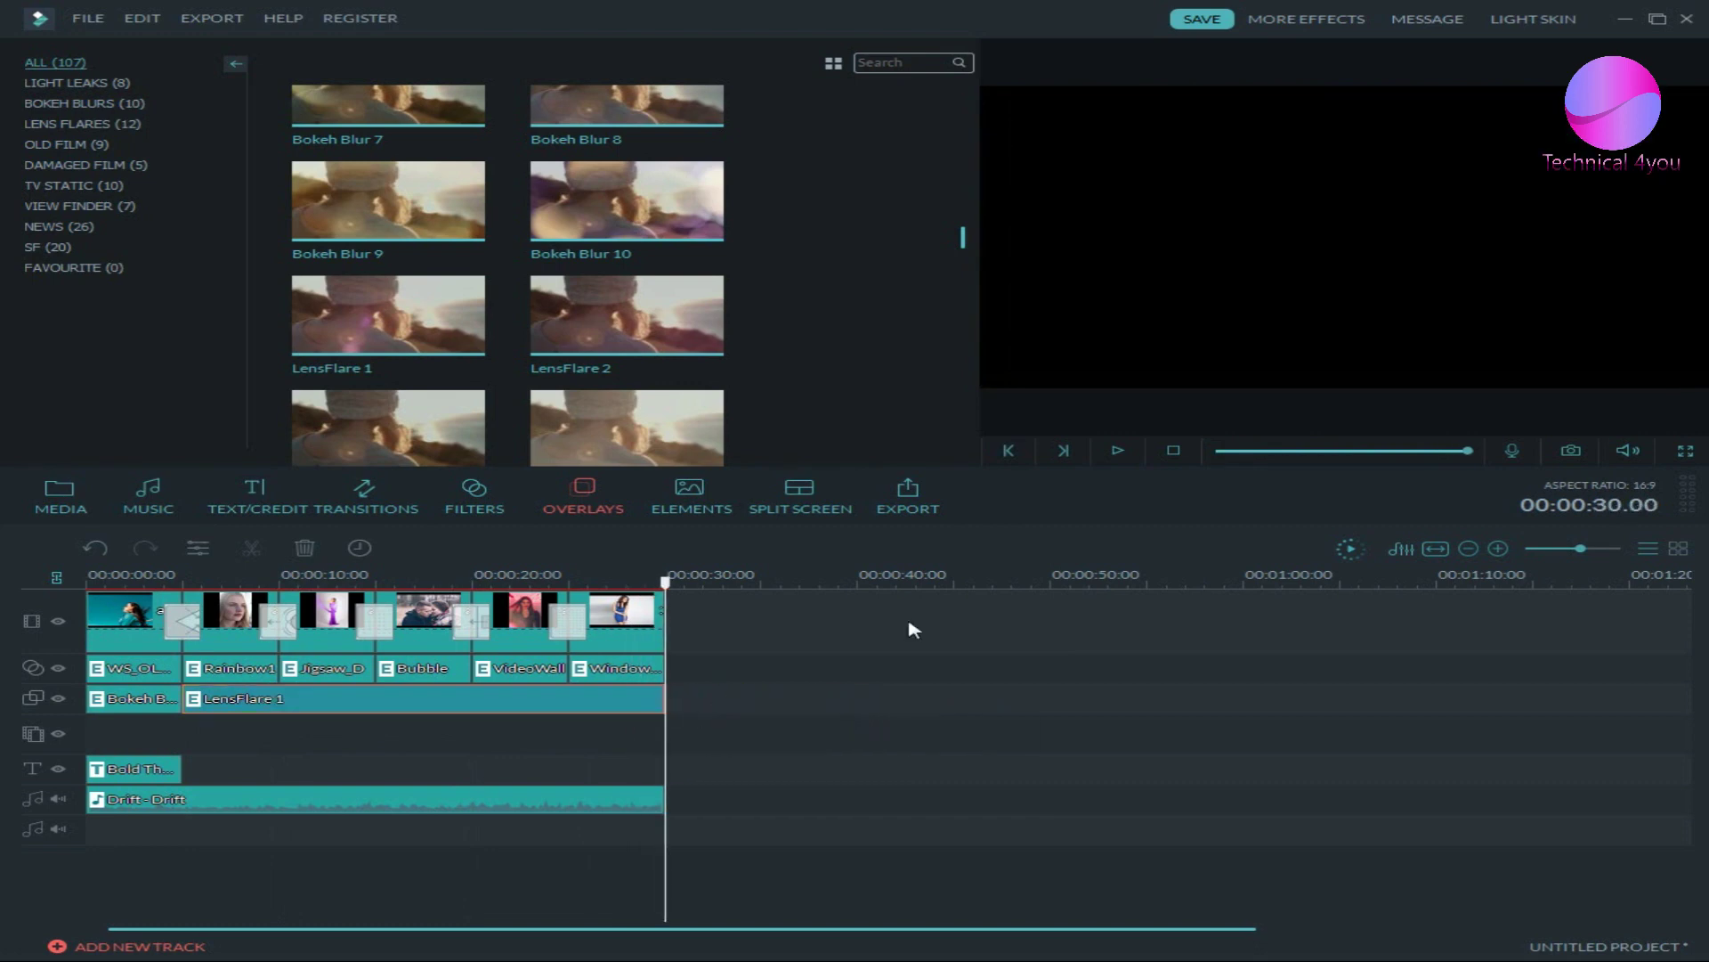
left_click(1004, 452)
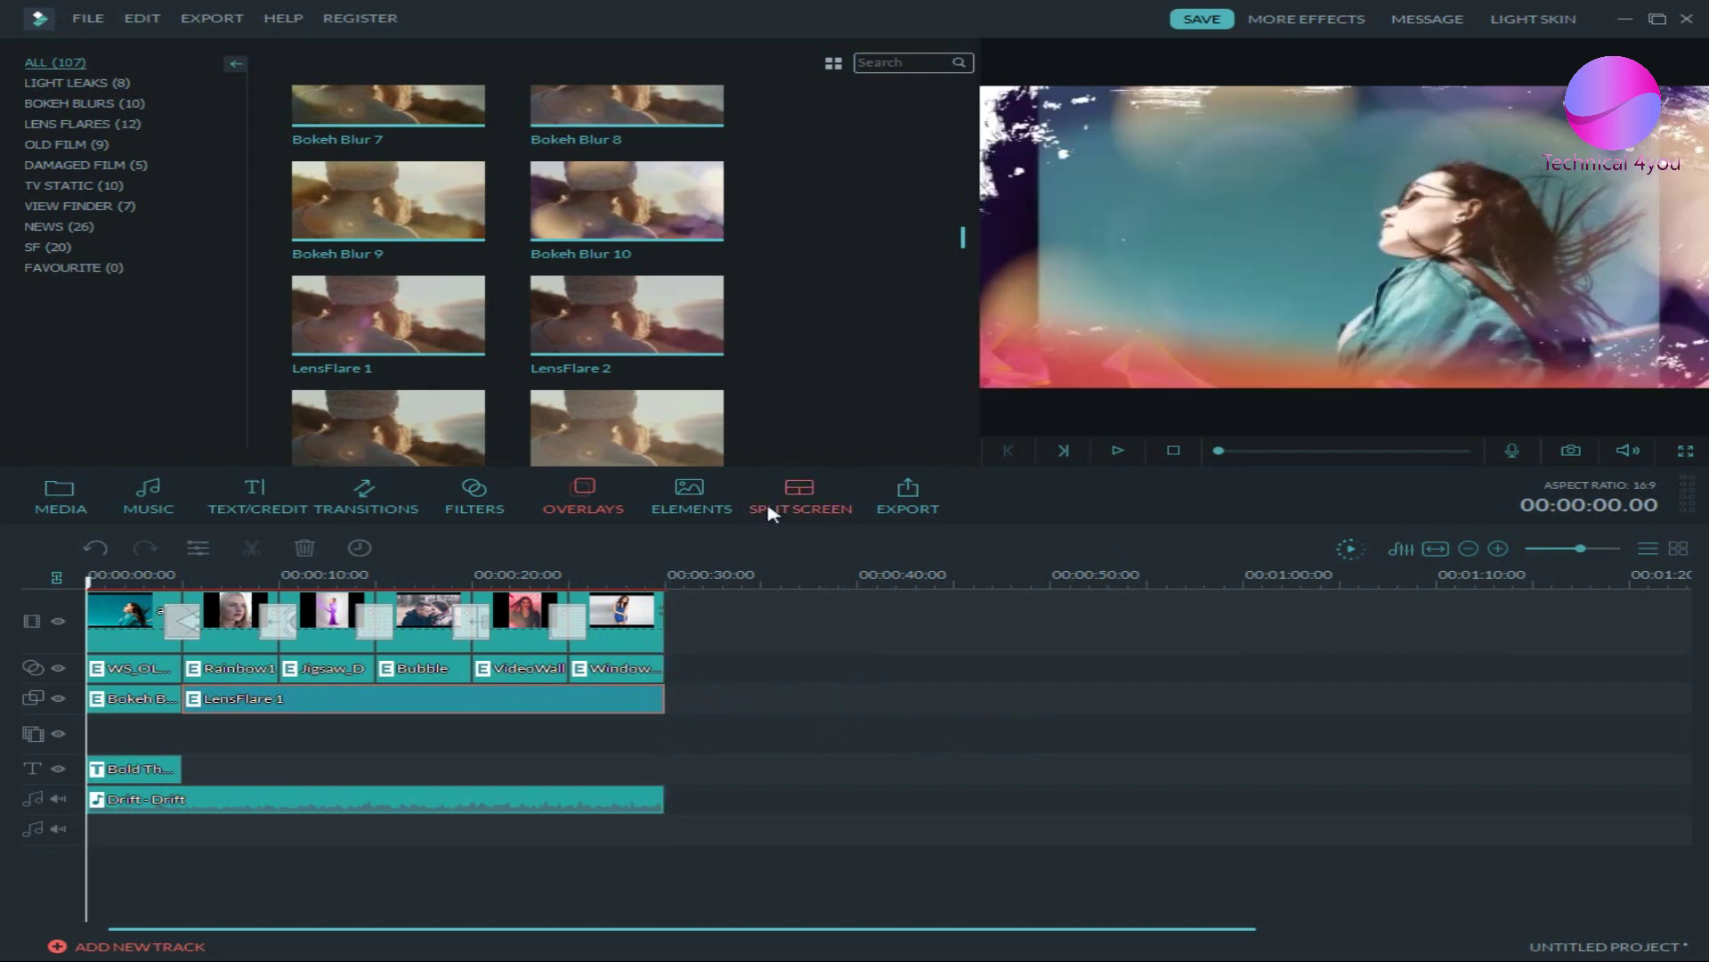
left_click(687, 512)
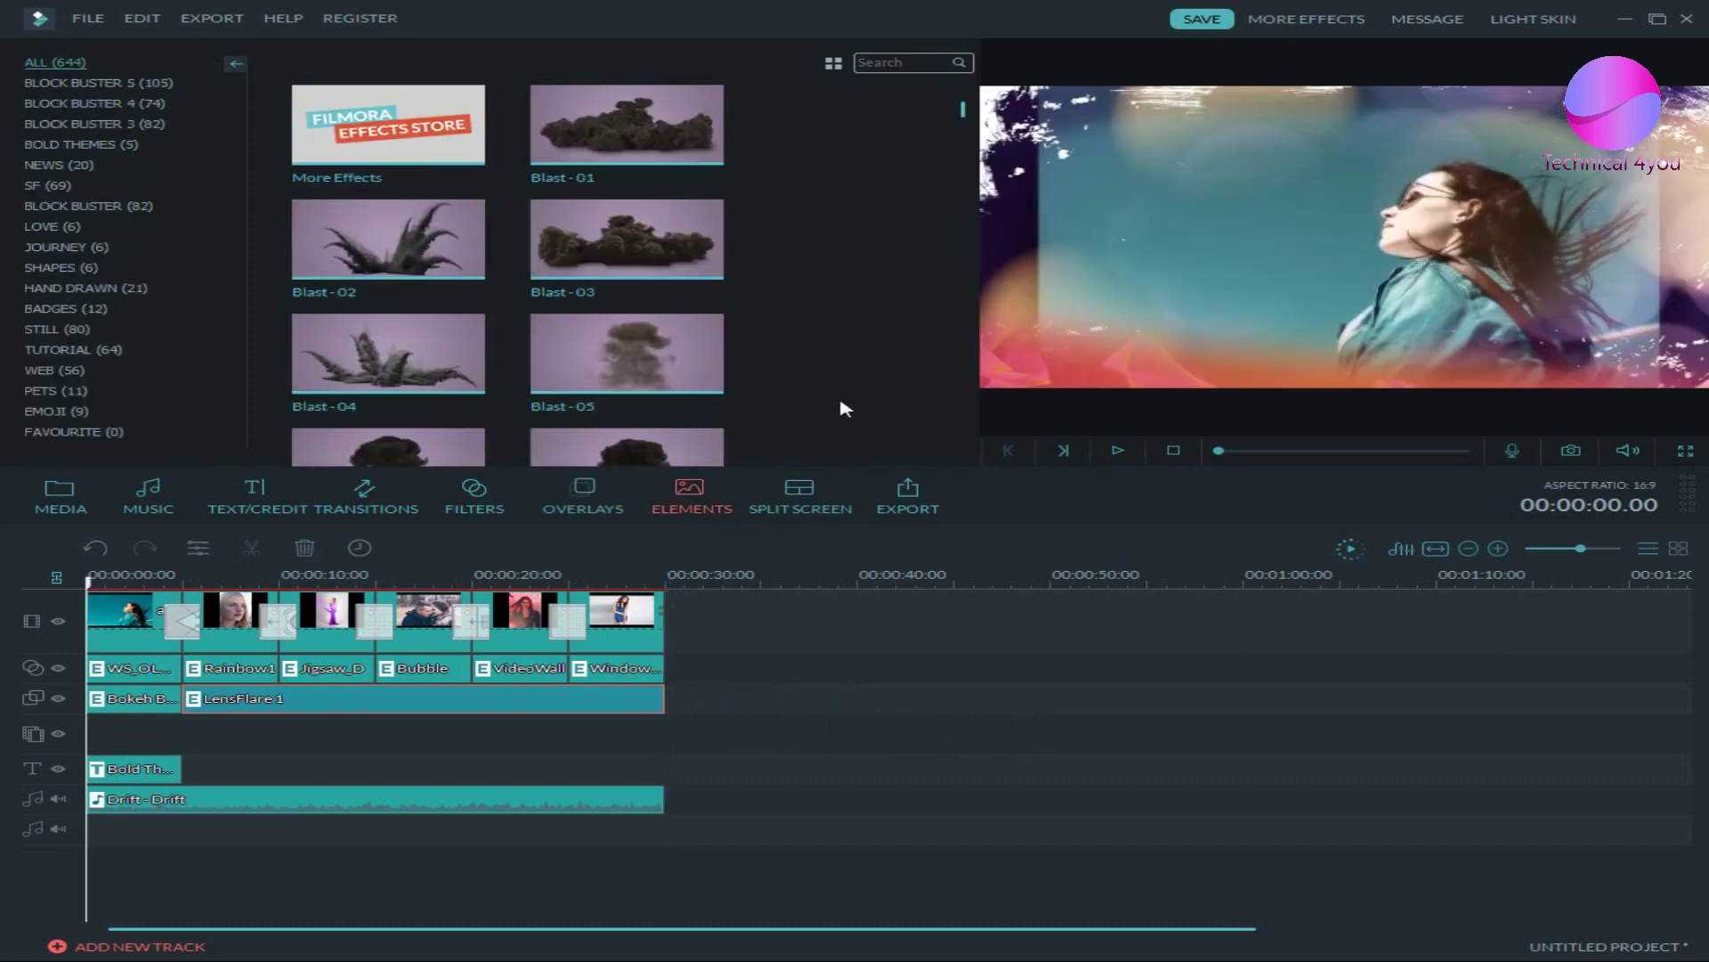
- Preview Bullets - 06, then put a five-second Bullets - 08 element at 00:00:00 on the element track
scroll(845, 408, "down", 20)
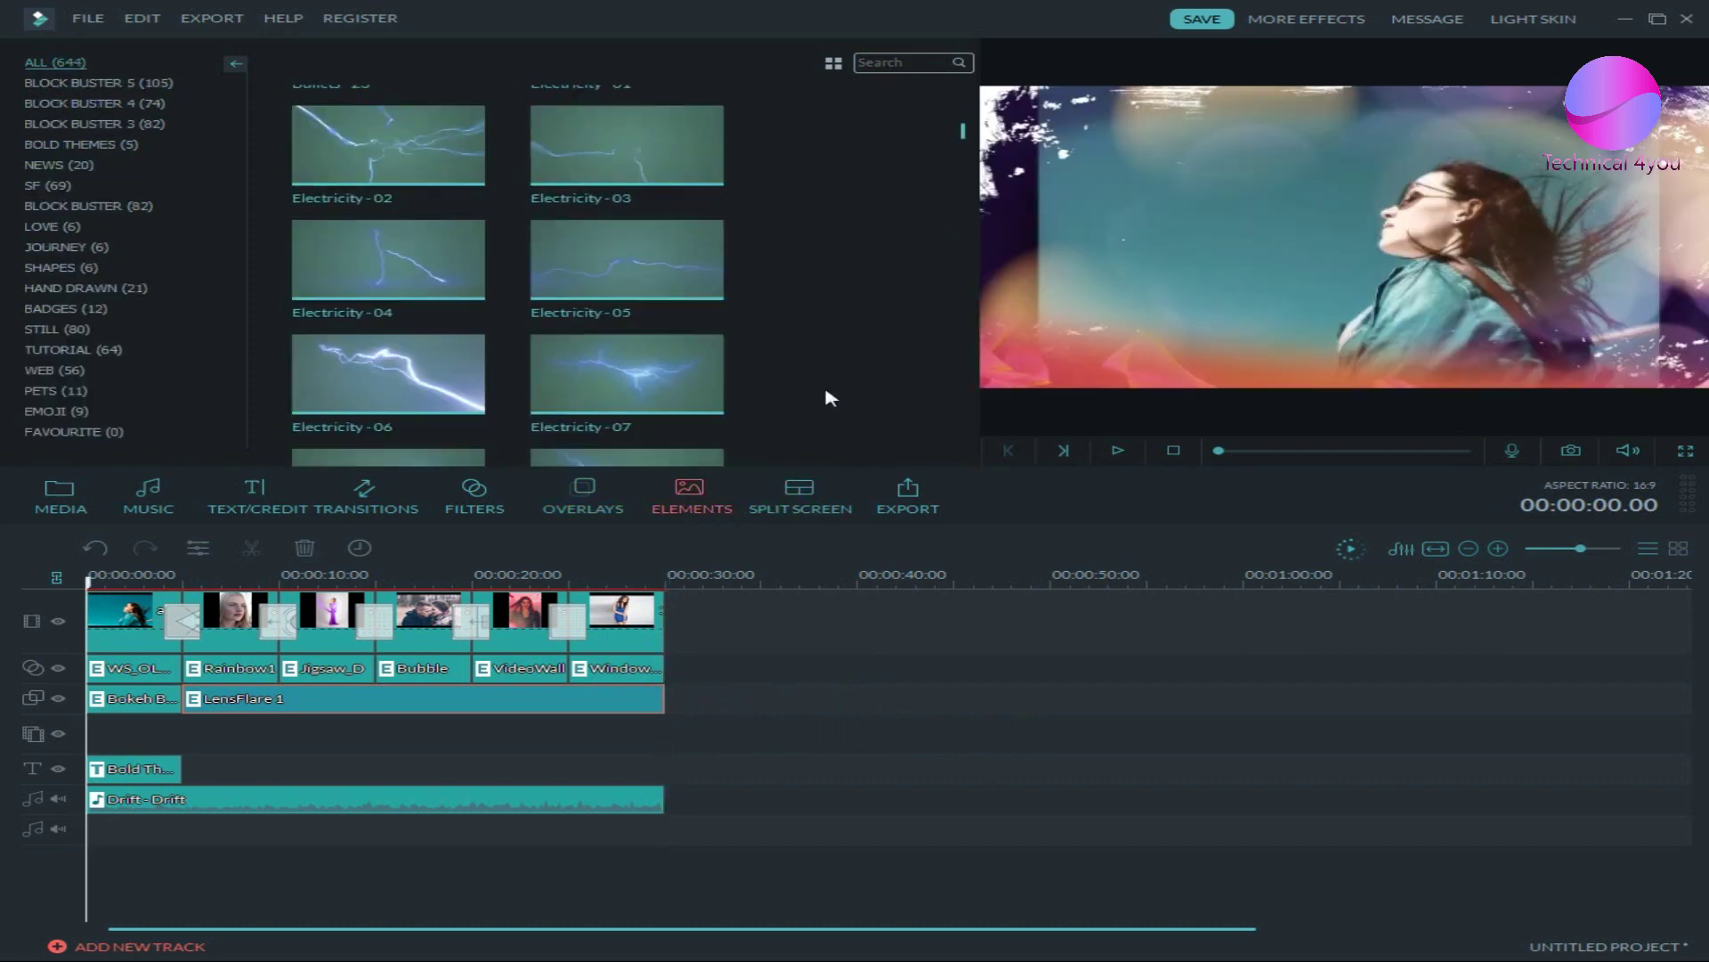
scroll(815, 392, "up", 10)
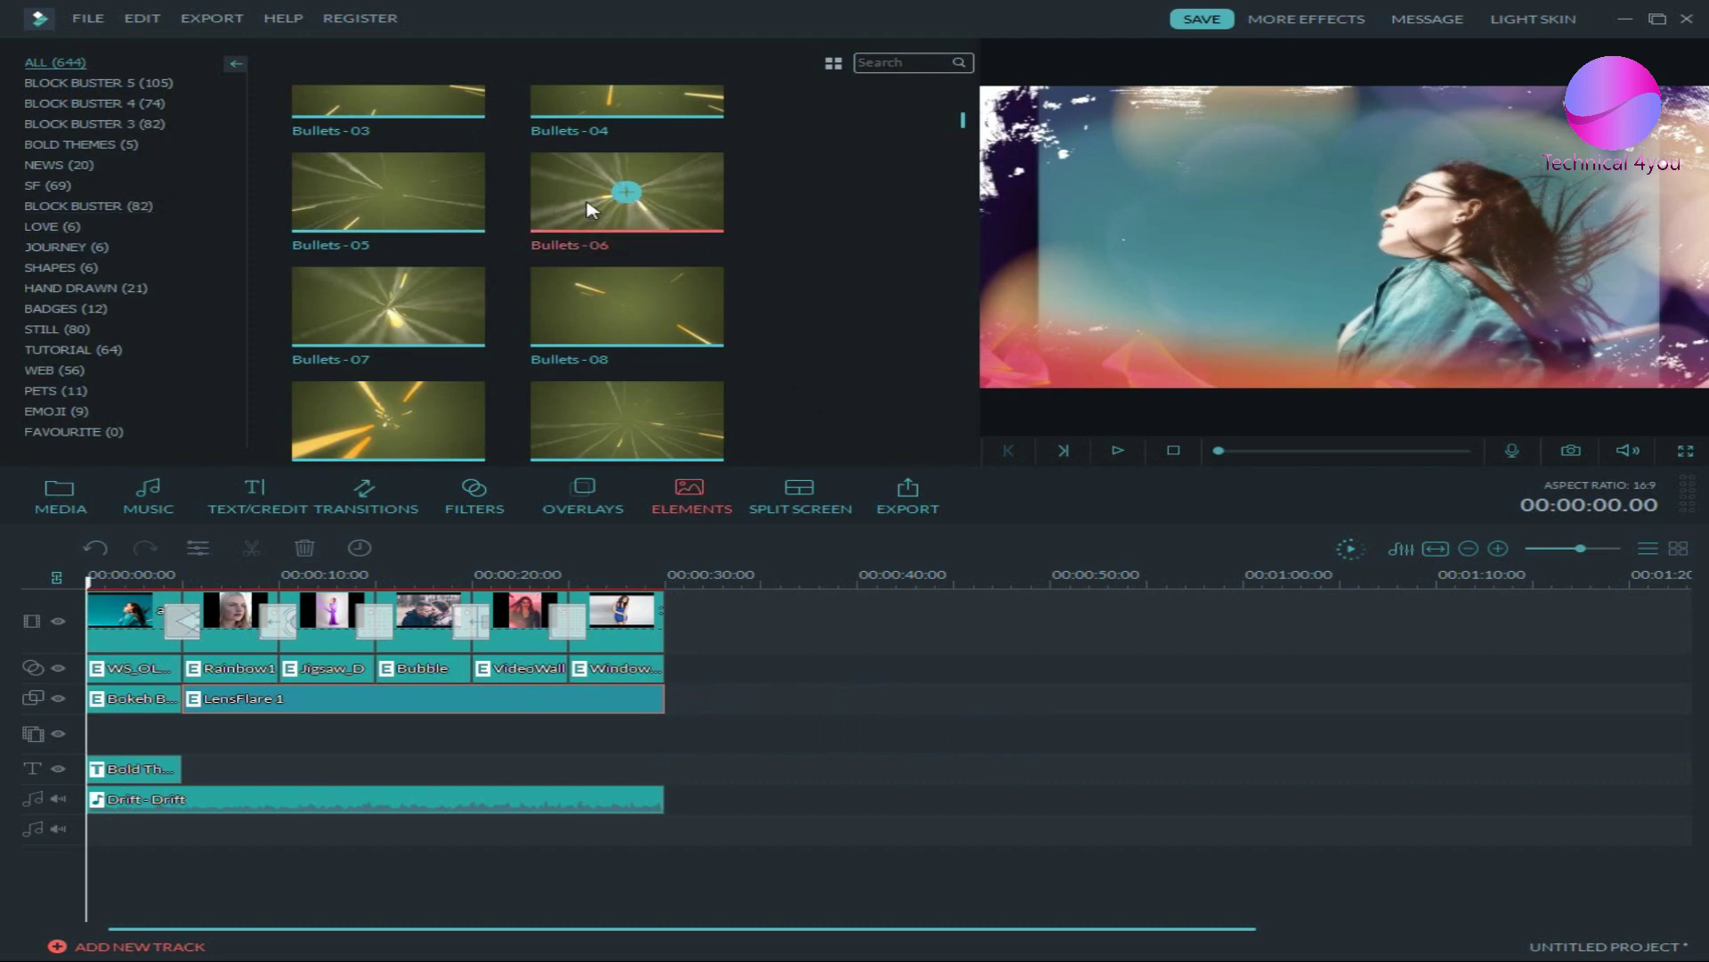
left_click(591, 199)
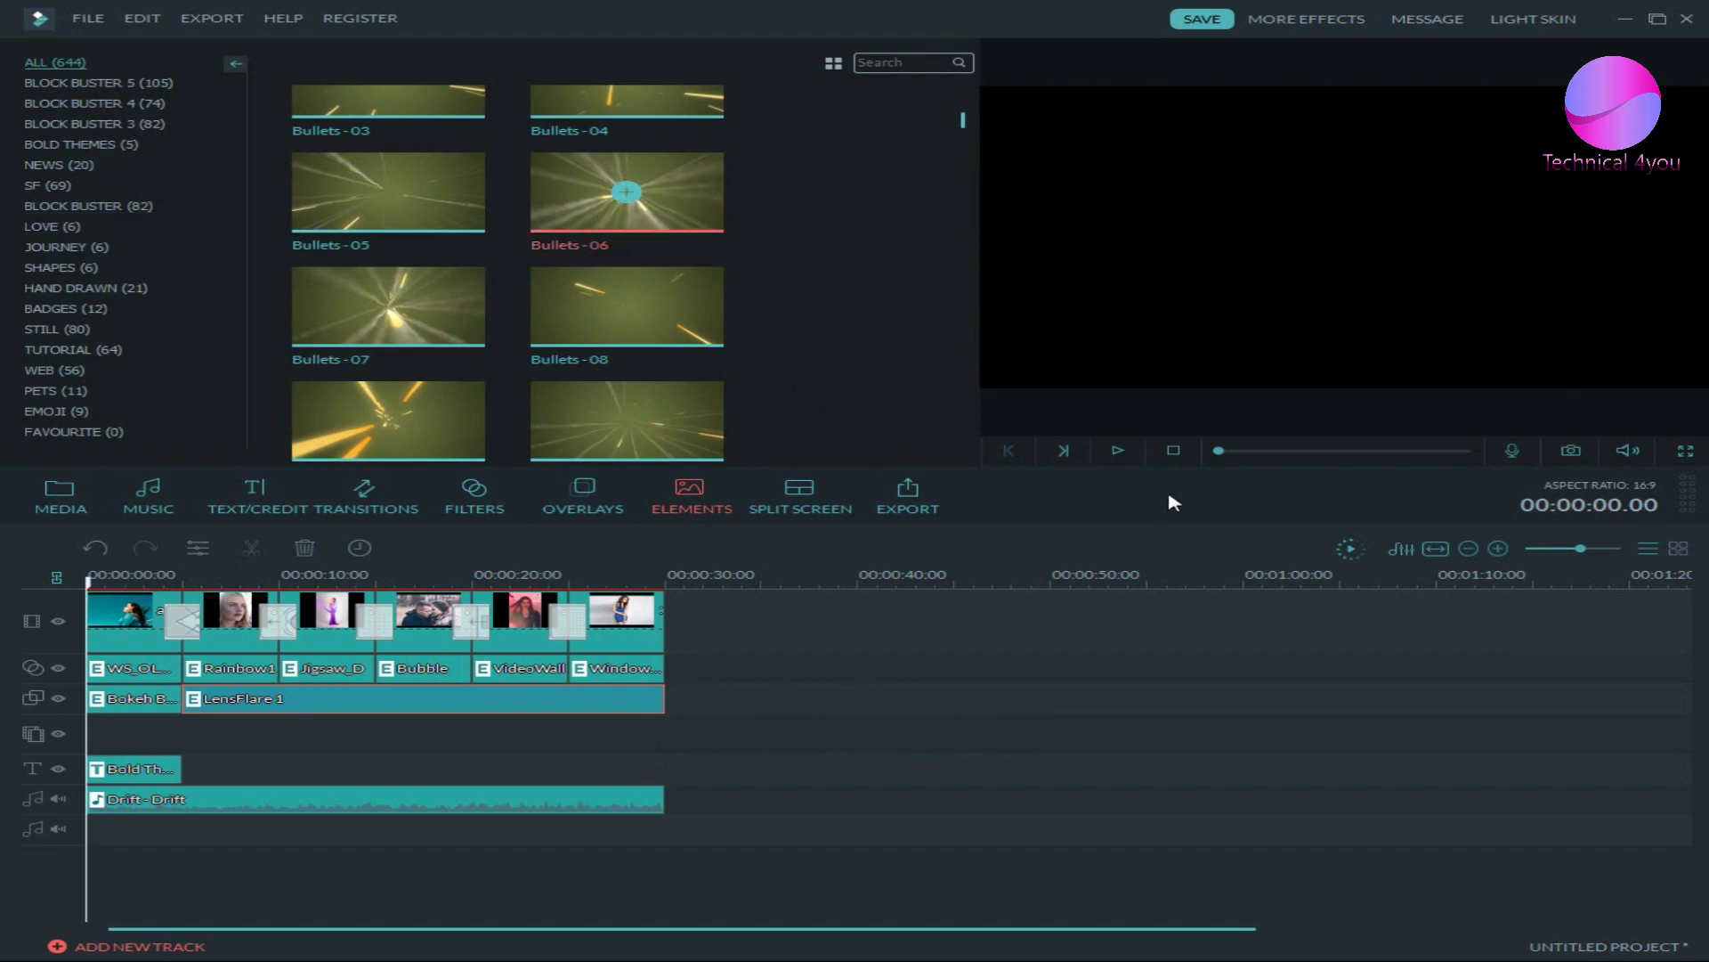
left_click(1117, 452)
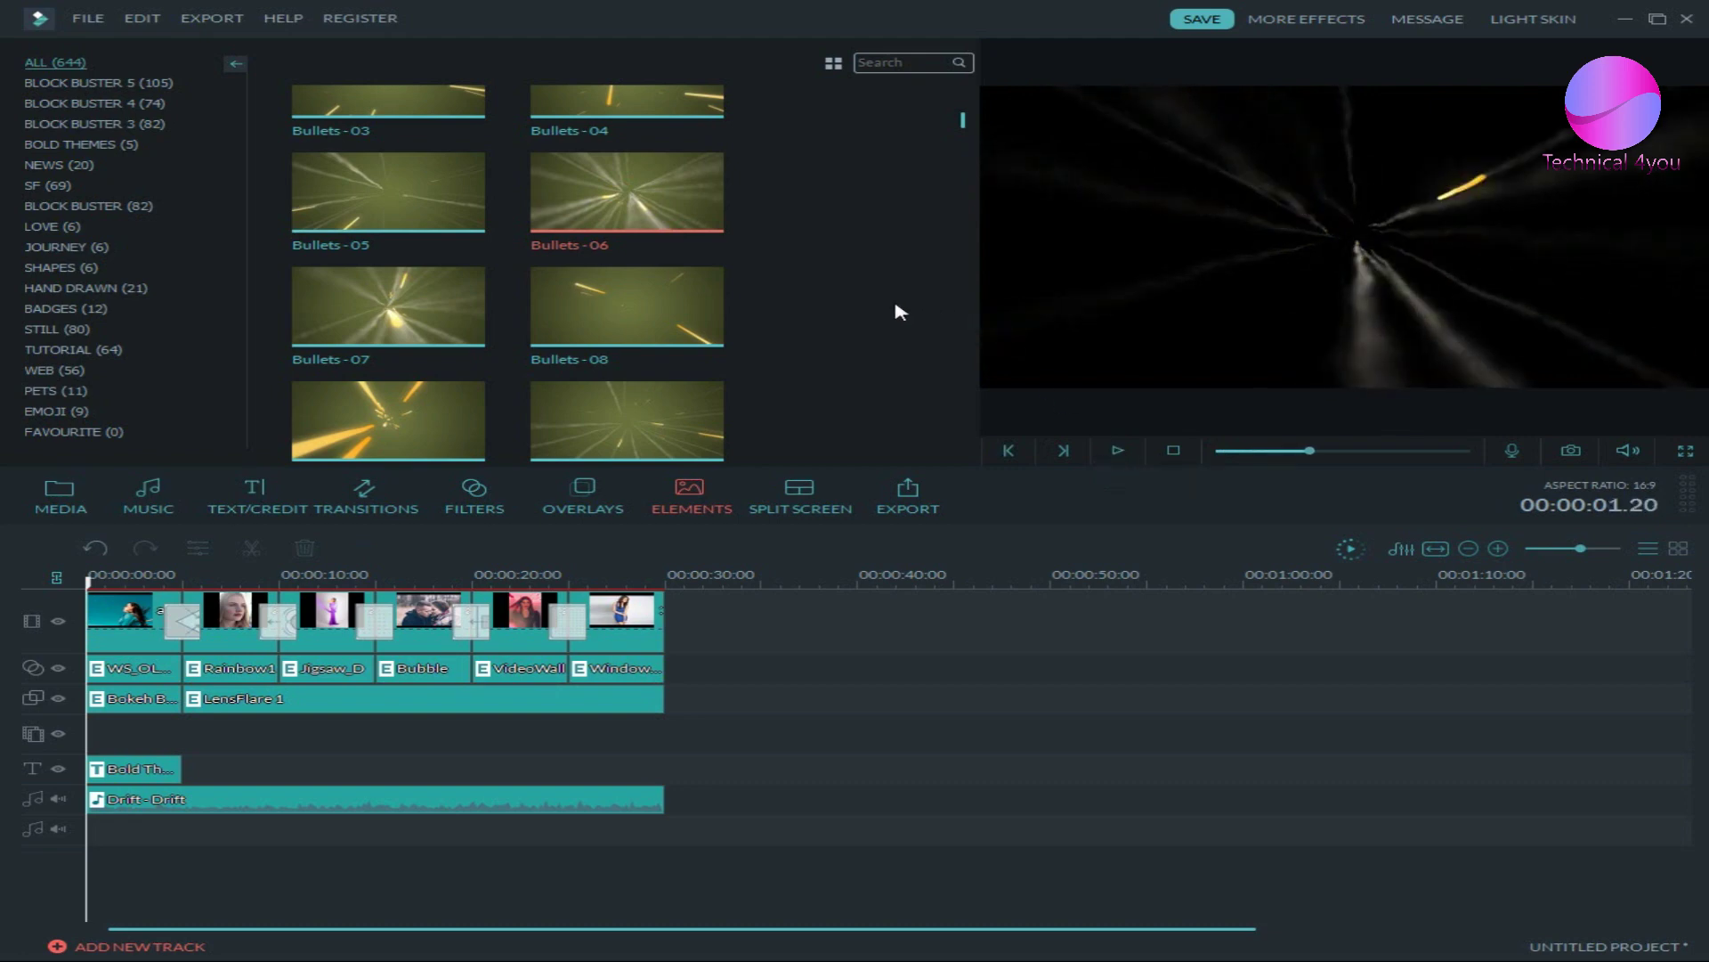
left_click_drag(663, 405, 91, 853)
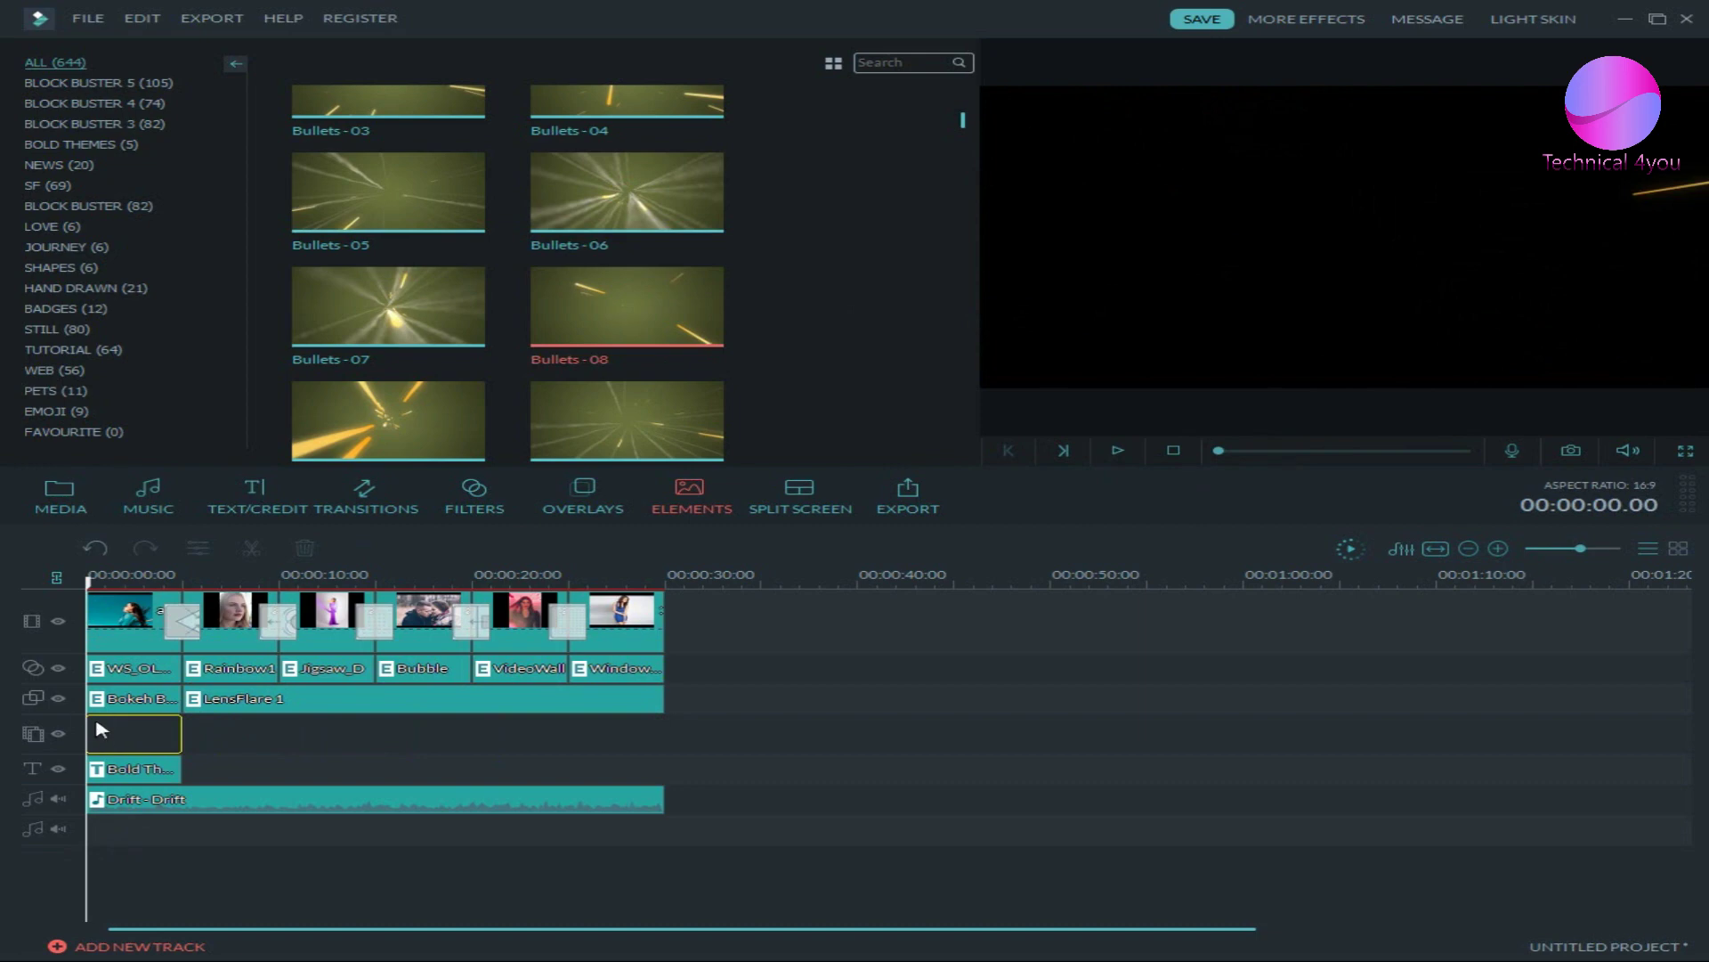
left_click_drag(100, 730, 183, 734)
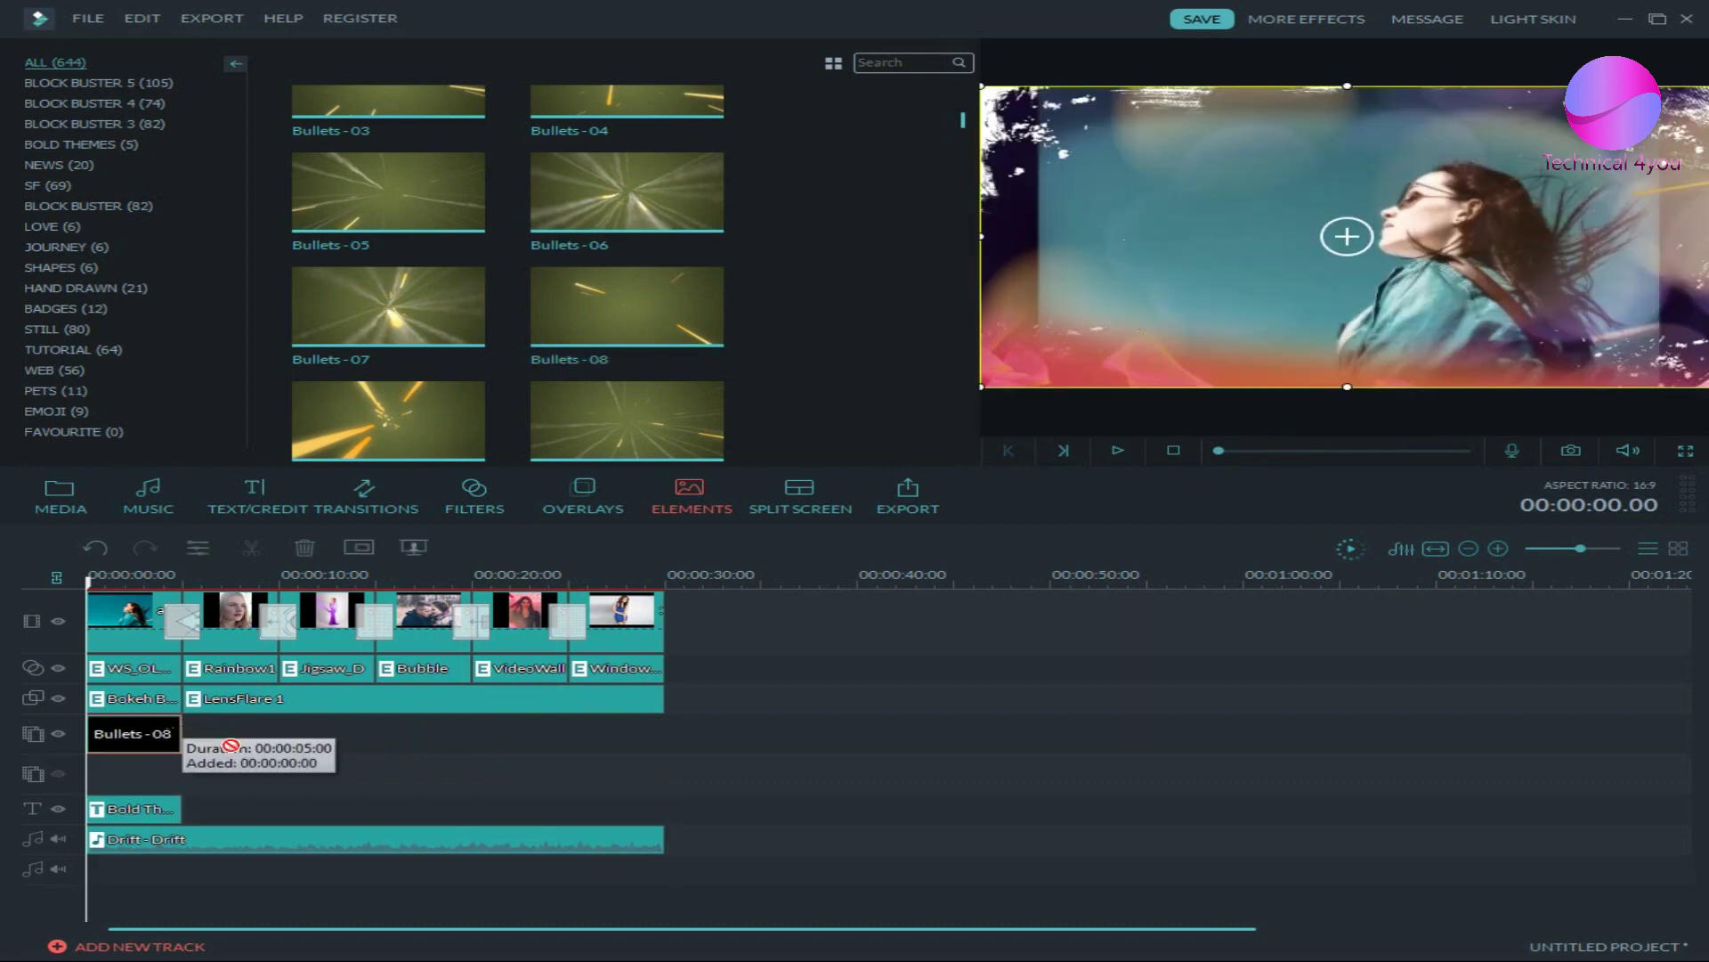
left_click(182, 737)
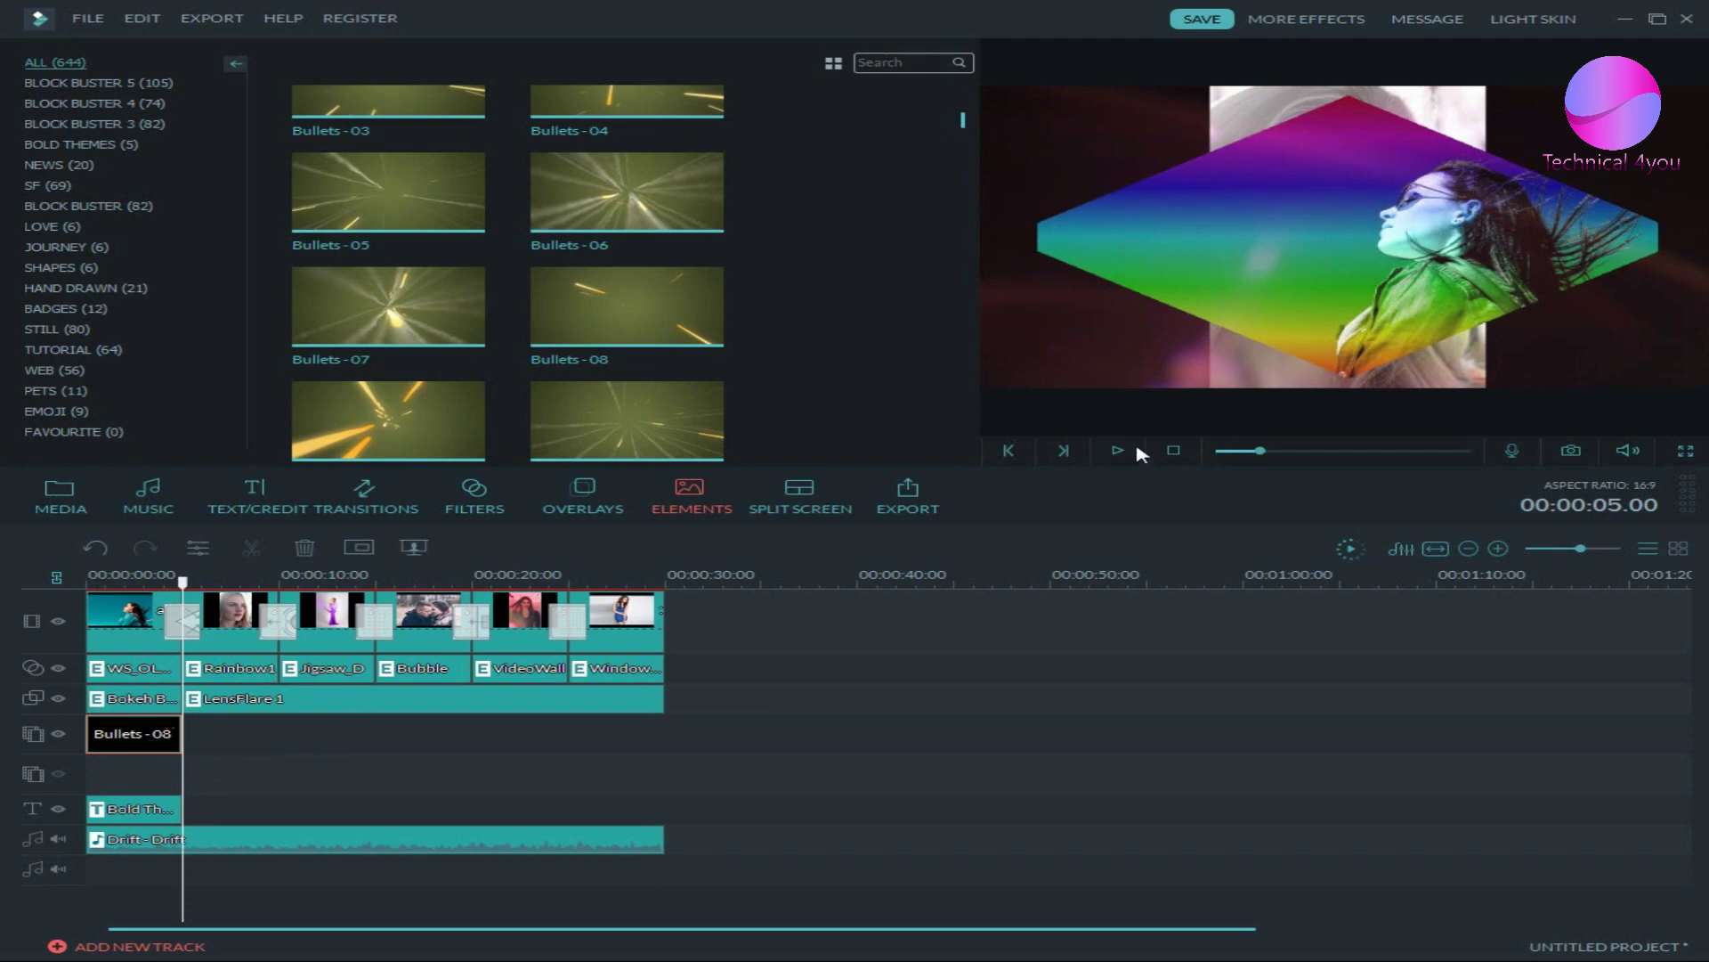
- Place the Electricity-01 lightning element on the element track after Bullets - 08
key("Home")
scroll(819, 382, "down", 5)
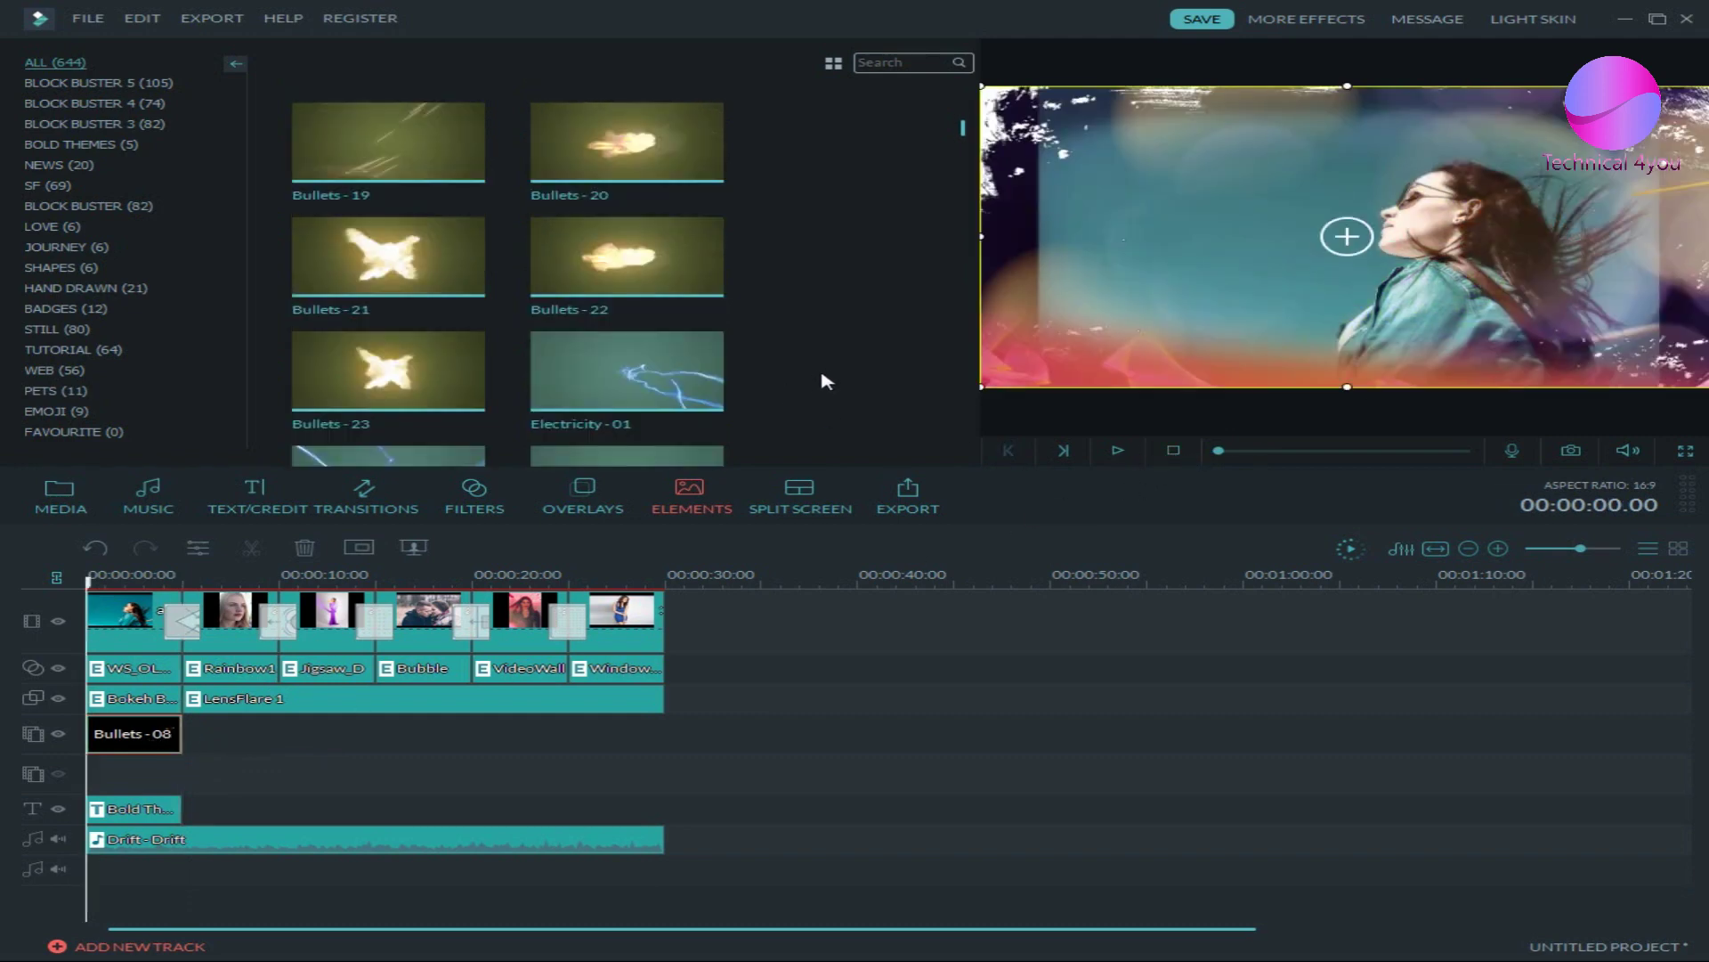
left_click_drag(684, 360, 209, 744)
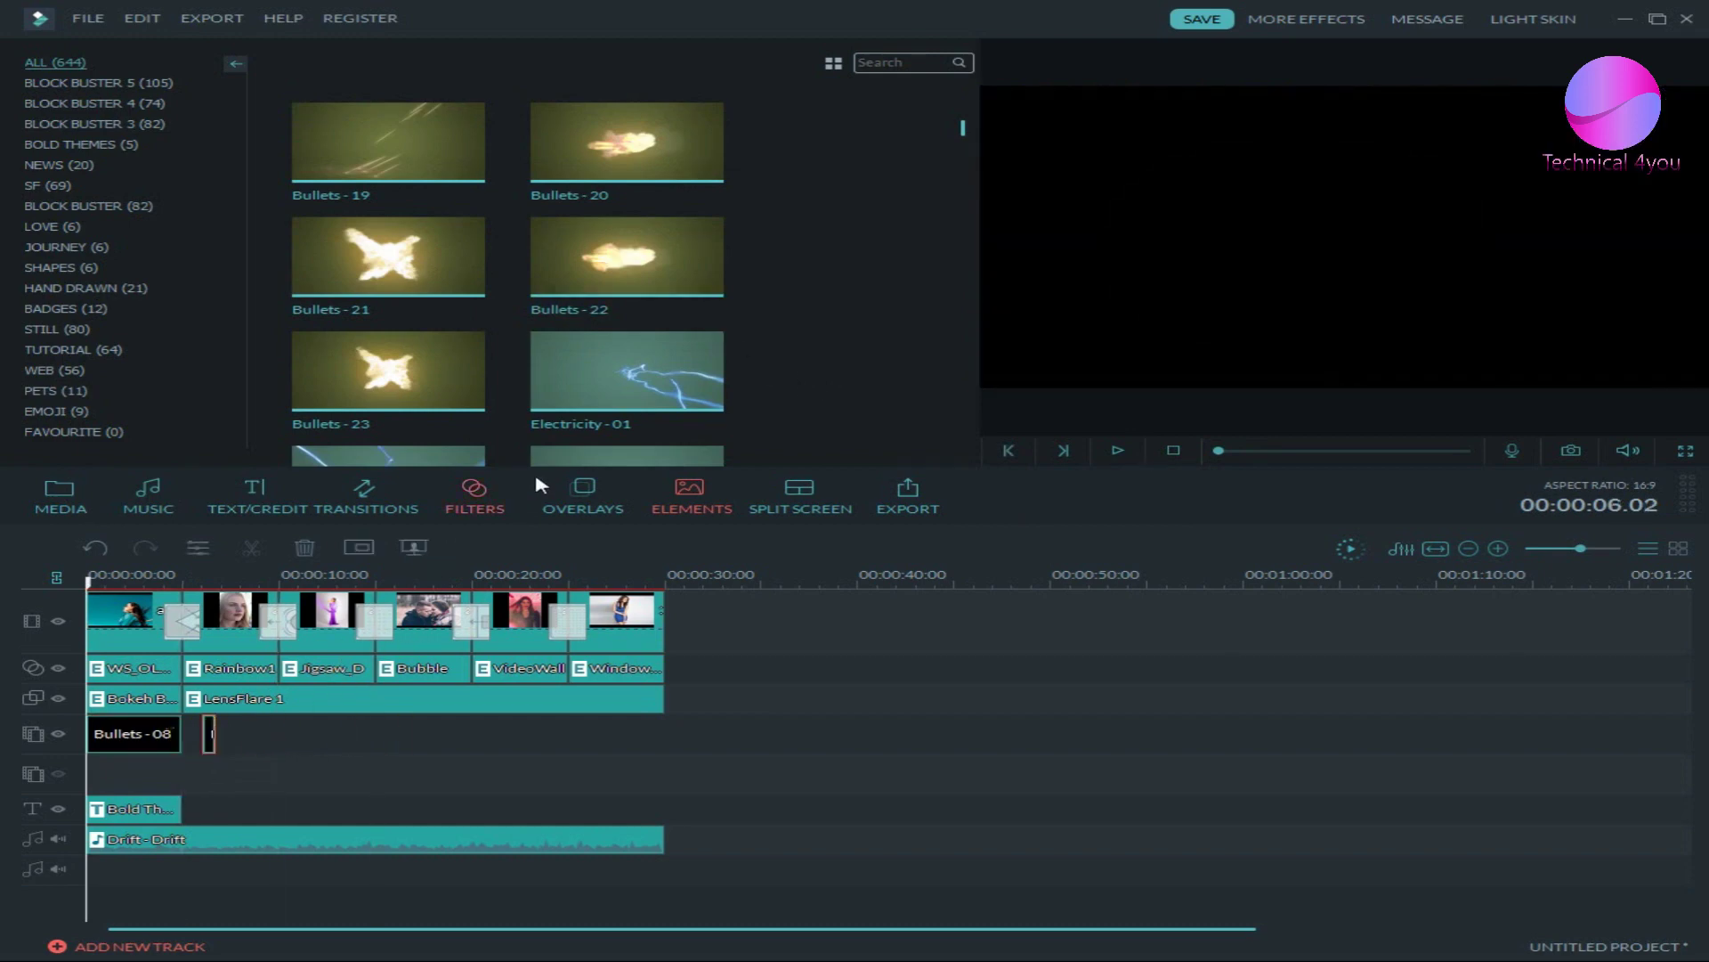
left_click_drag(585, 374, 277, 685)
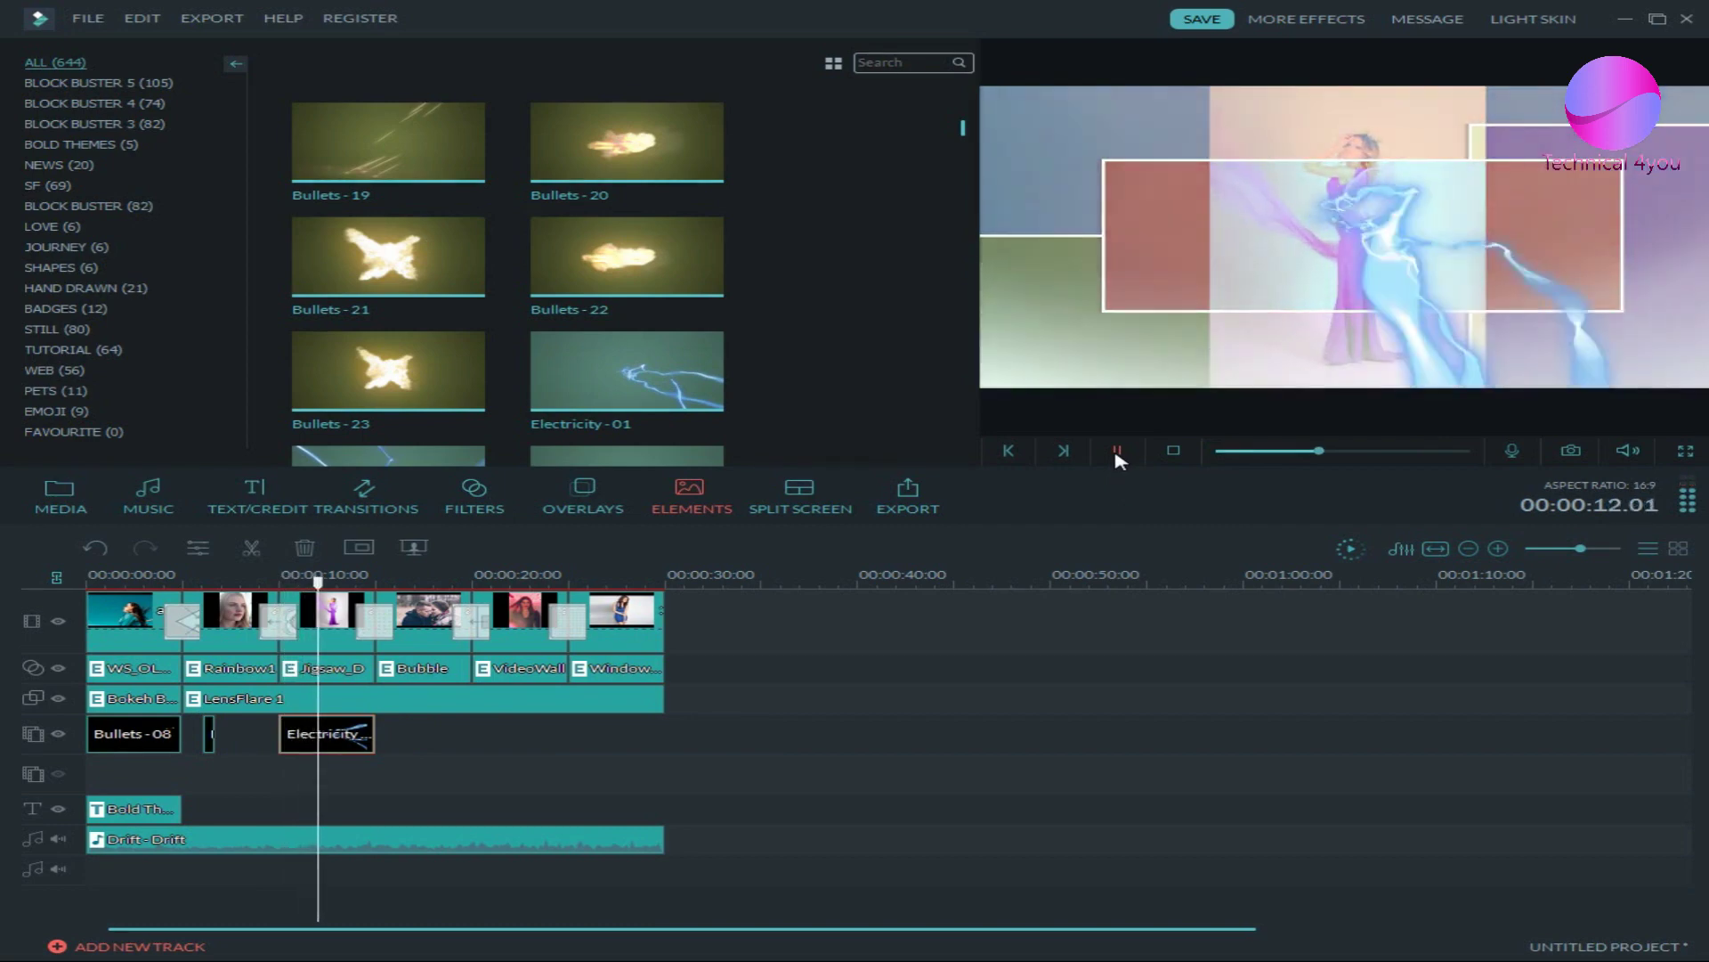
- Check the lightning effect in preview, then add Explosions-06 at the 20-second mark
left_click(1118, 452)
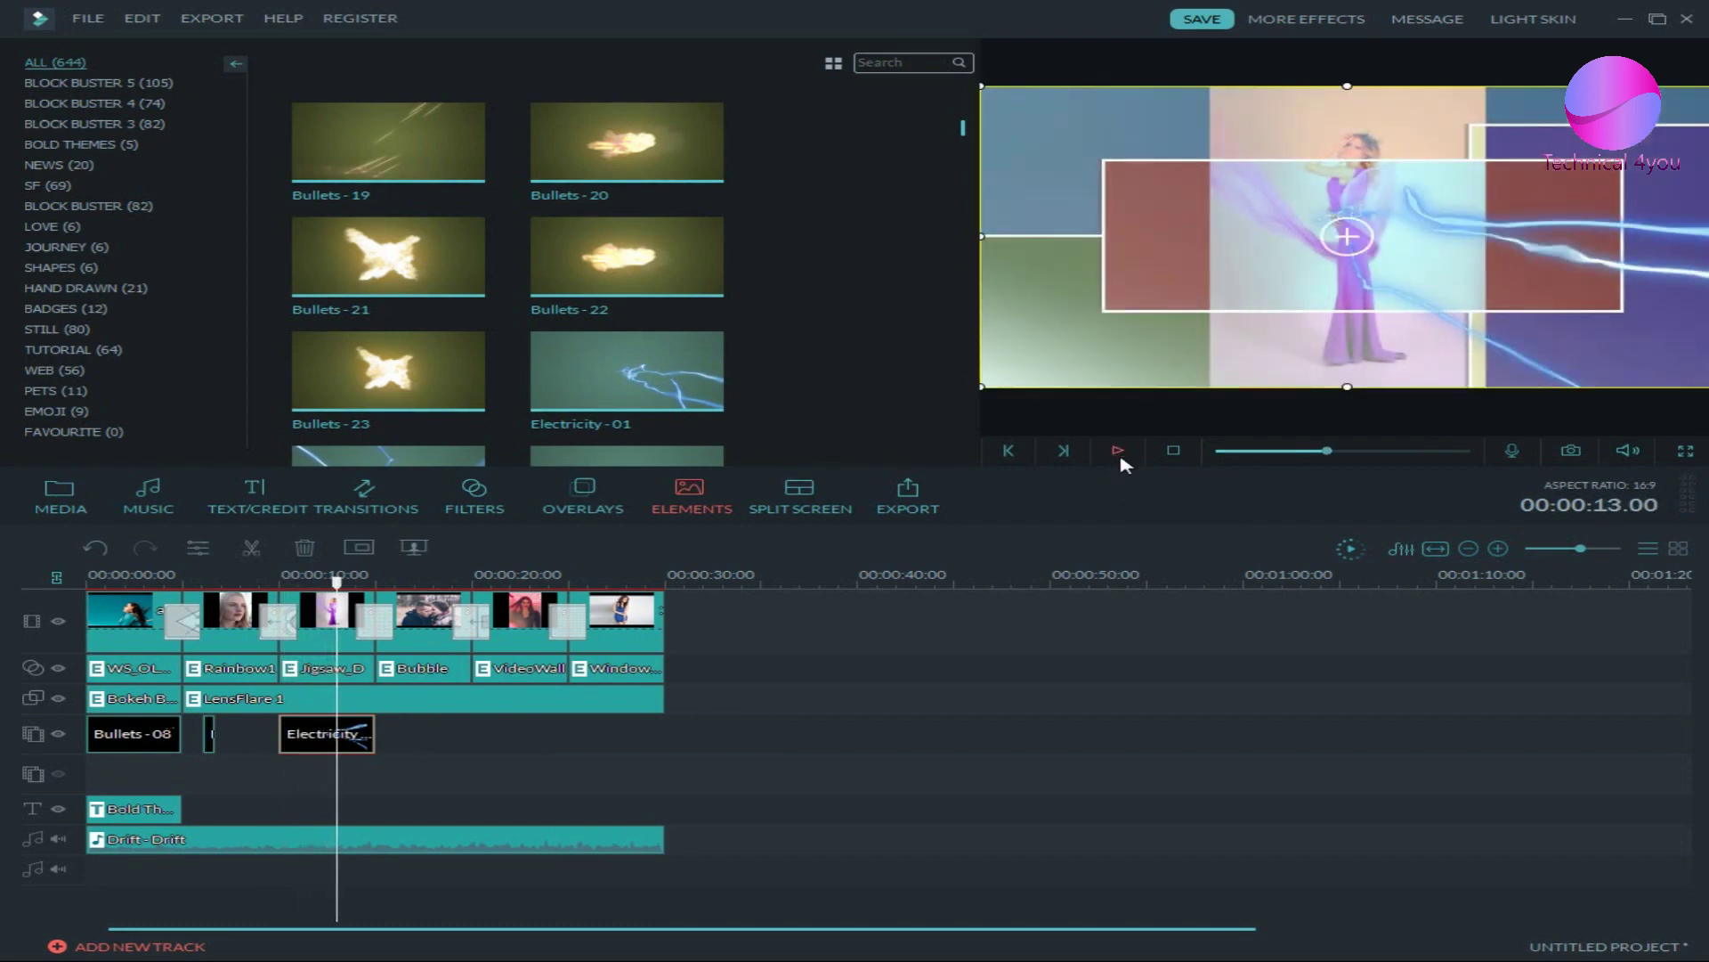
left_click(1174, 453)
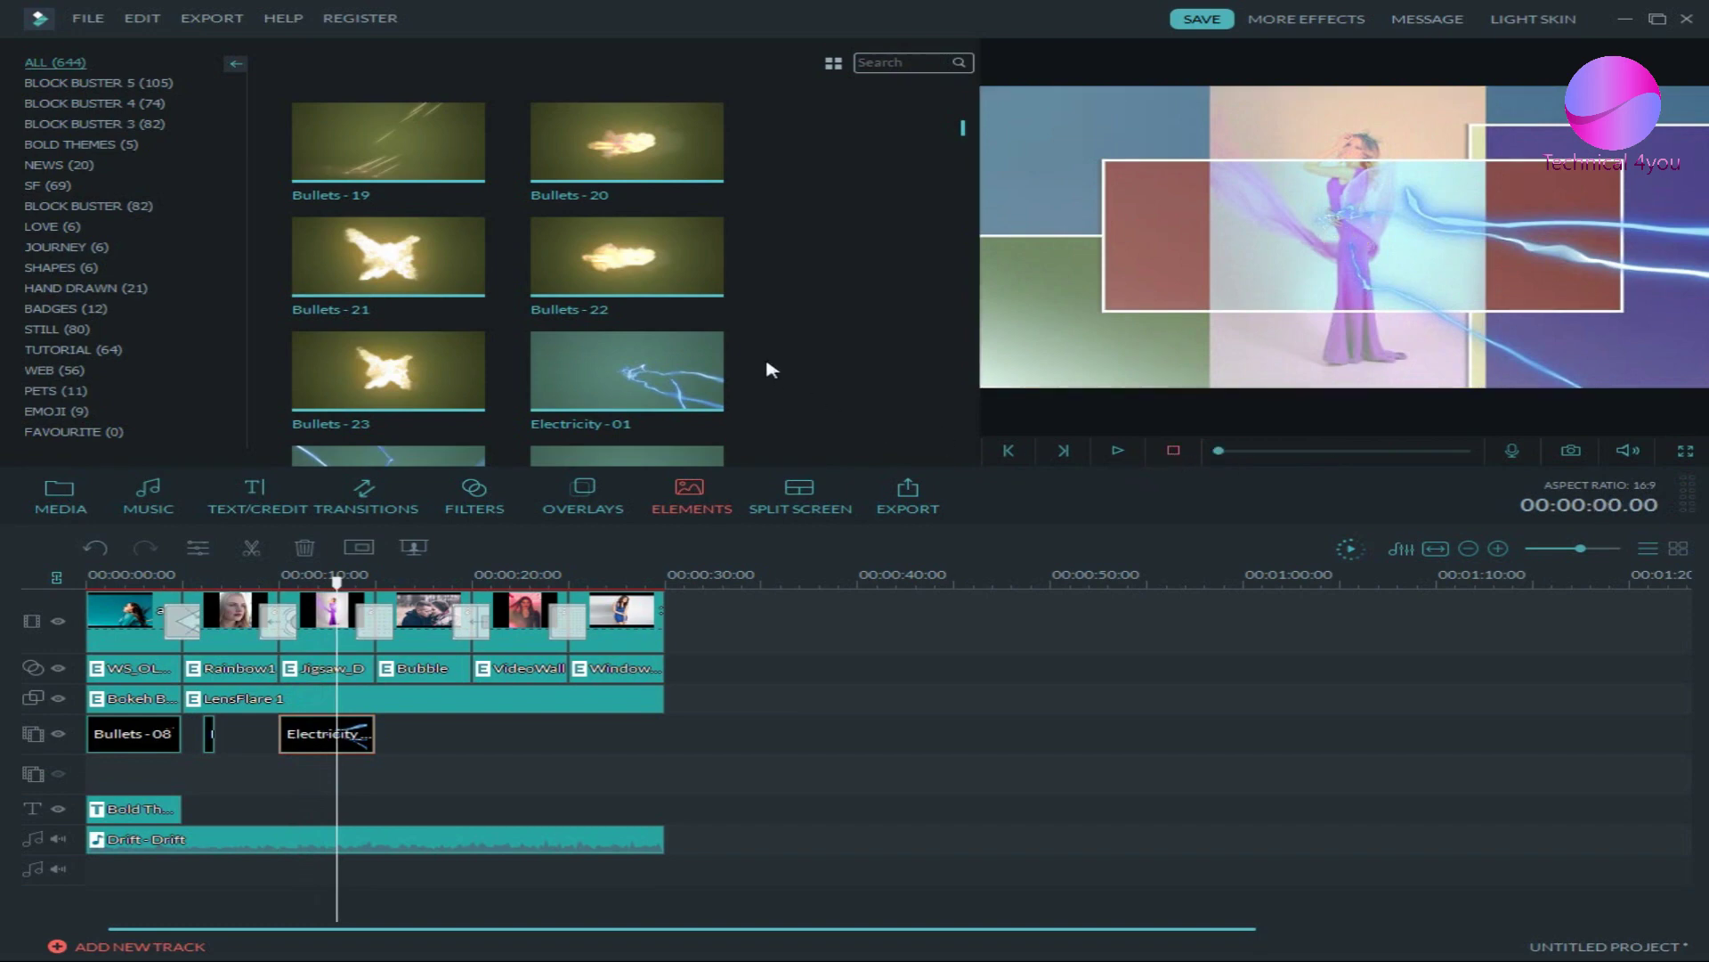
scroll(771, 370, "down", 5)
left_click_drag(675, 405, 476, 703)
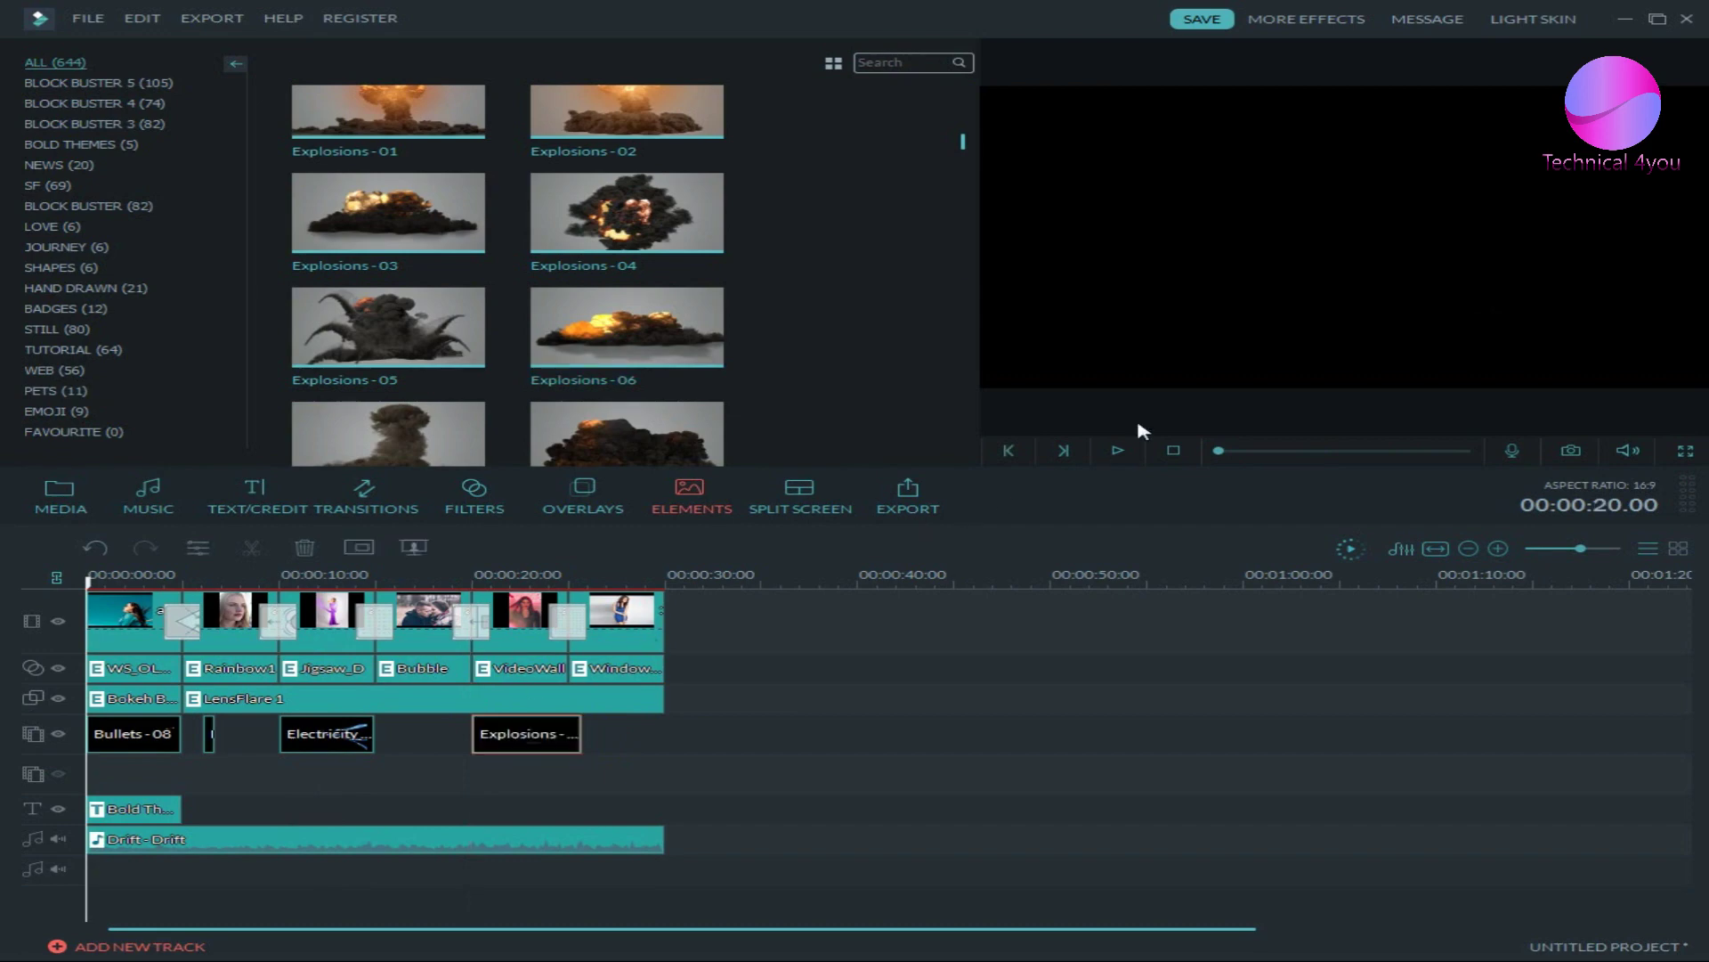
- Shrink the Explosions-06 element and move it to the bottom centre of the frame
left_click(1117, 451)
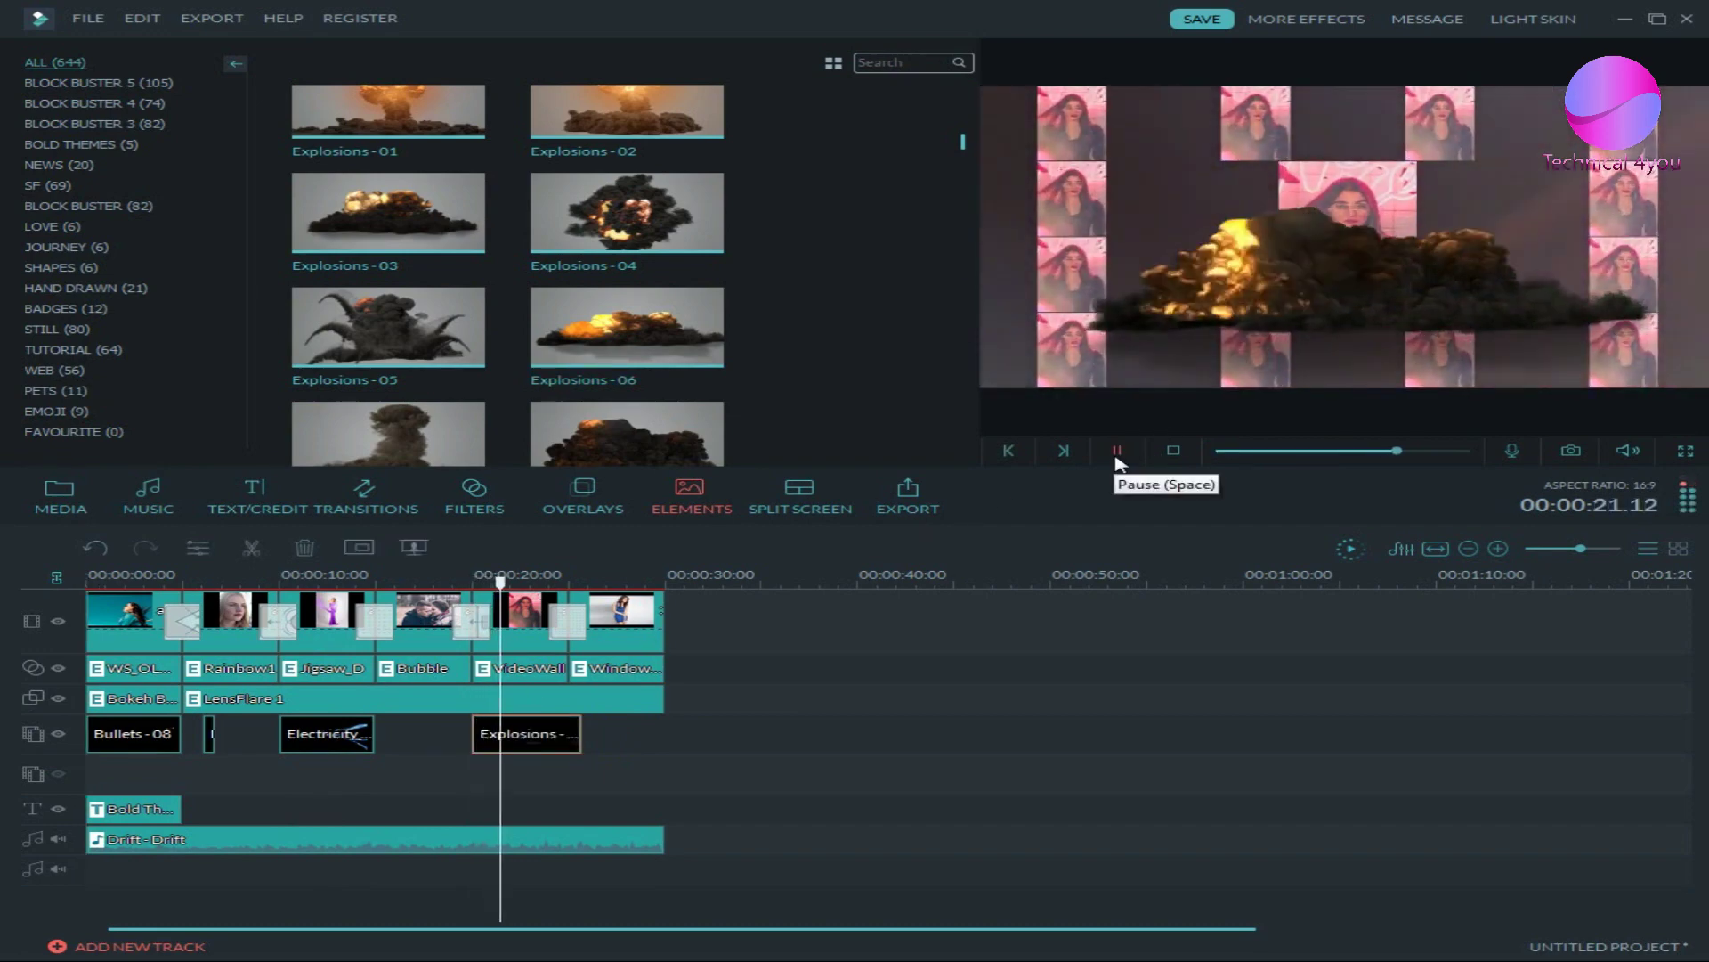
left_click(1117, 455)
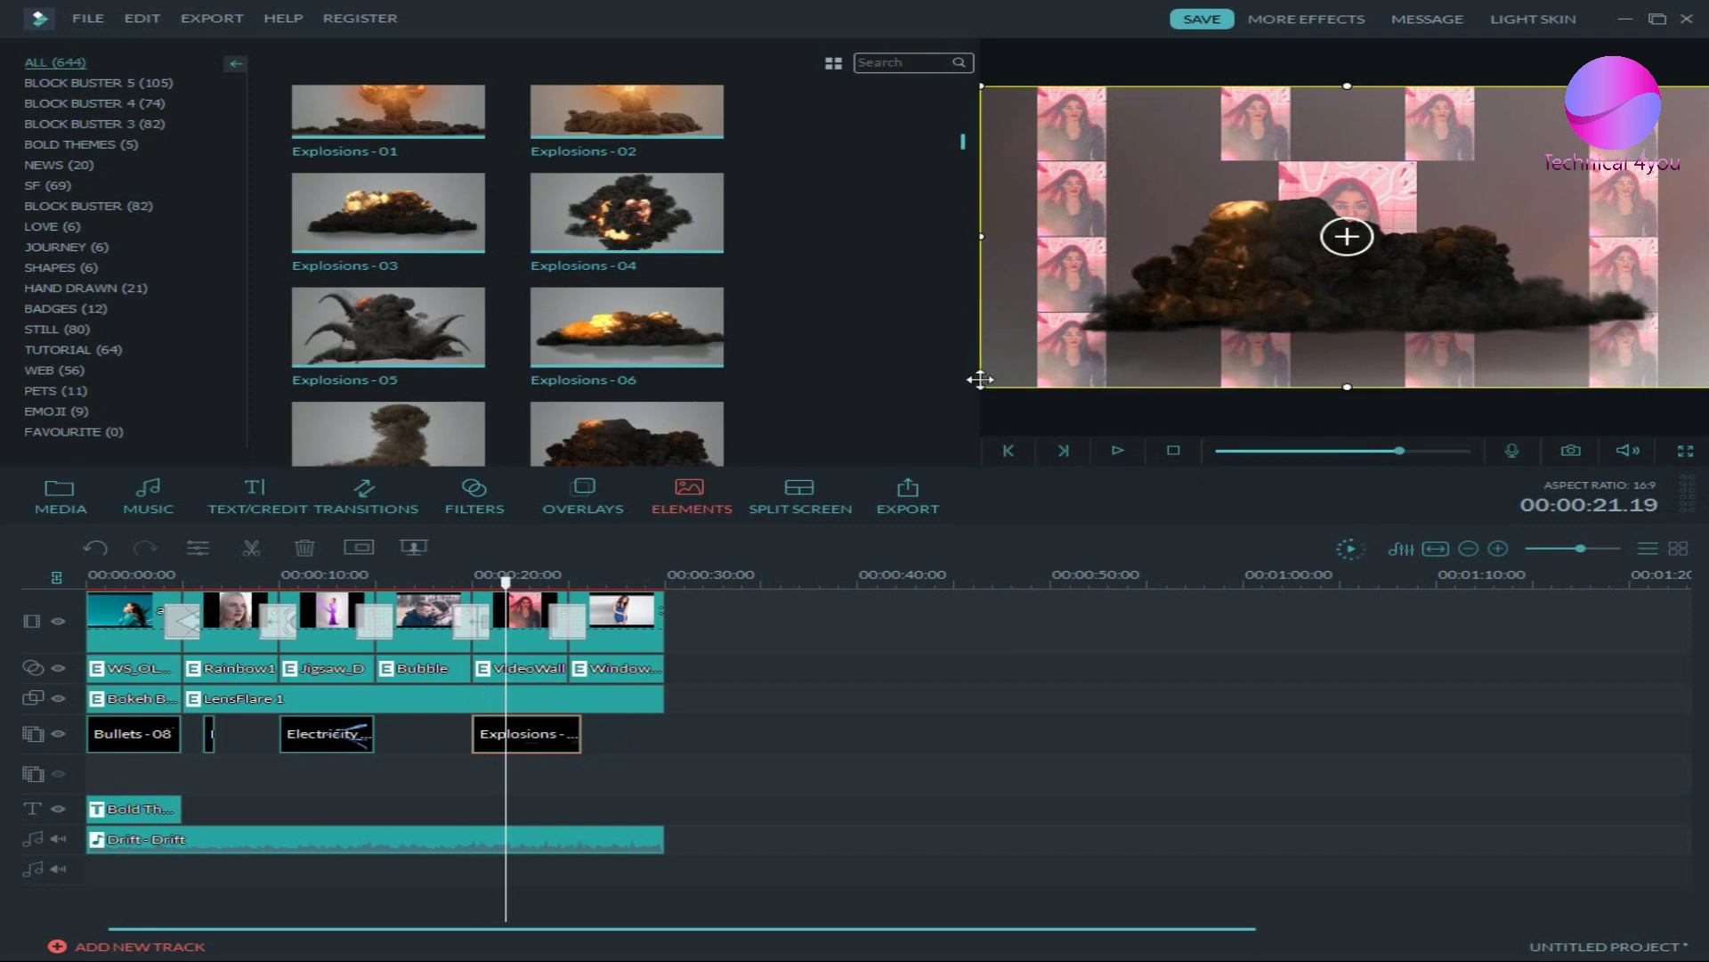
left_click_drag(979, 389, 1268, 268)
left_click_drag(1420, 228, 1246, 350)
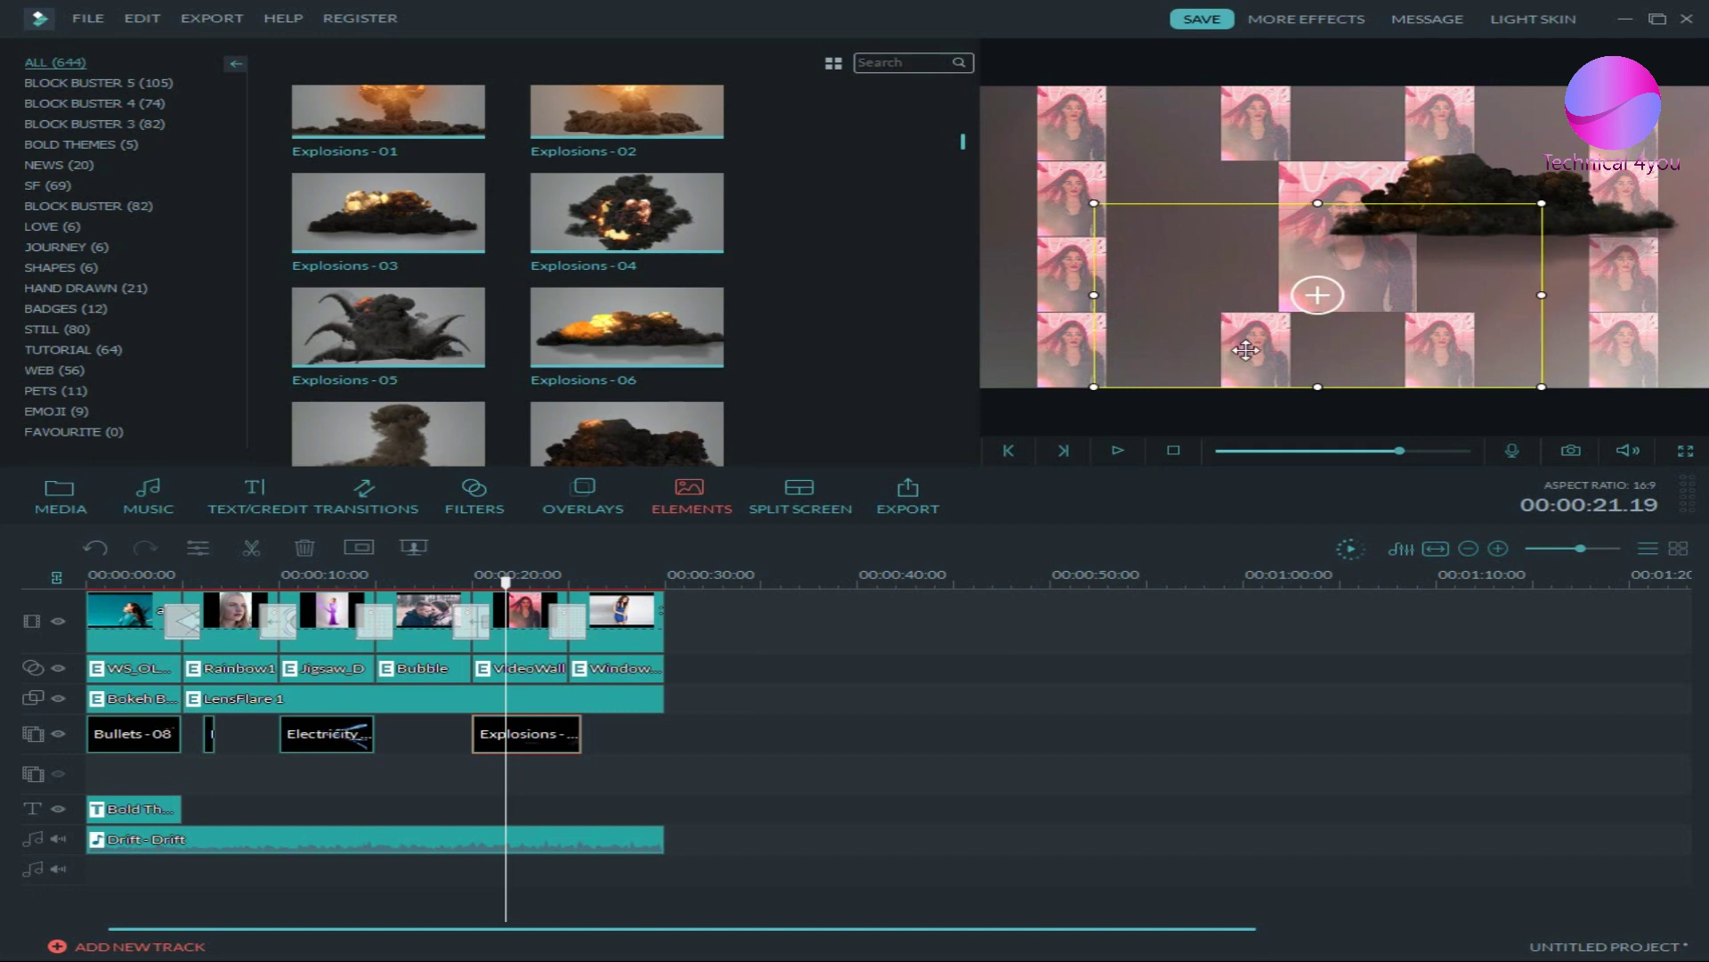
- Play back the resized explosion, then rewind to the start and show split-screen layouts
left_click(1113, 453)
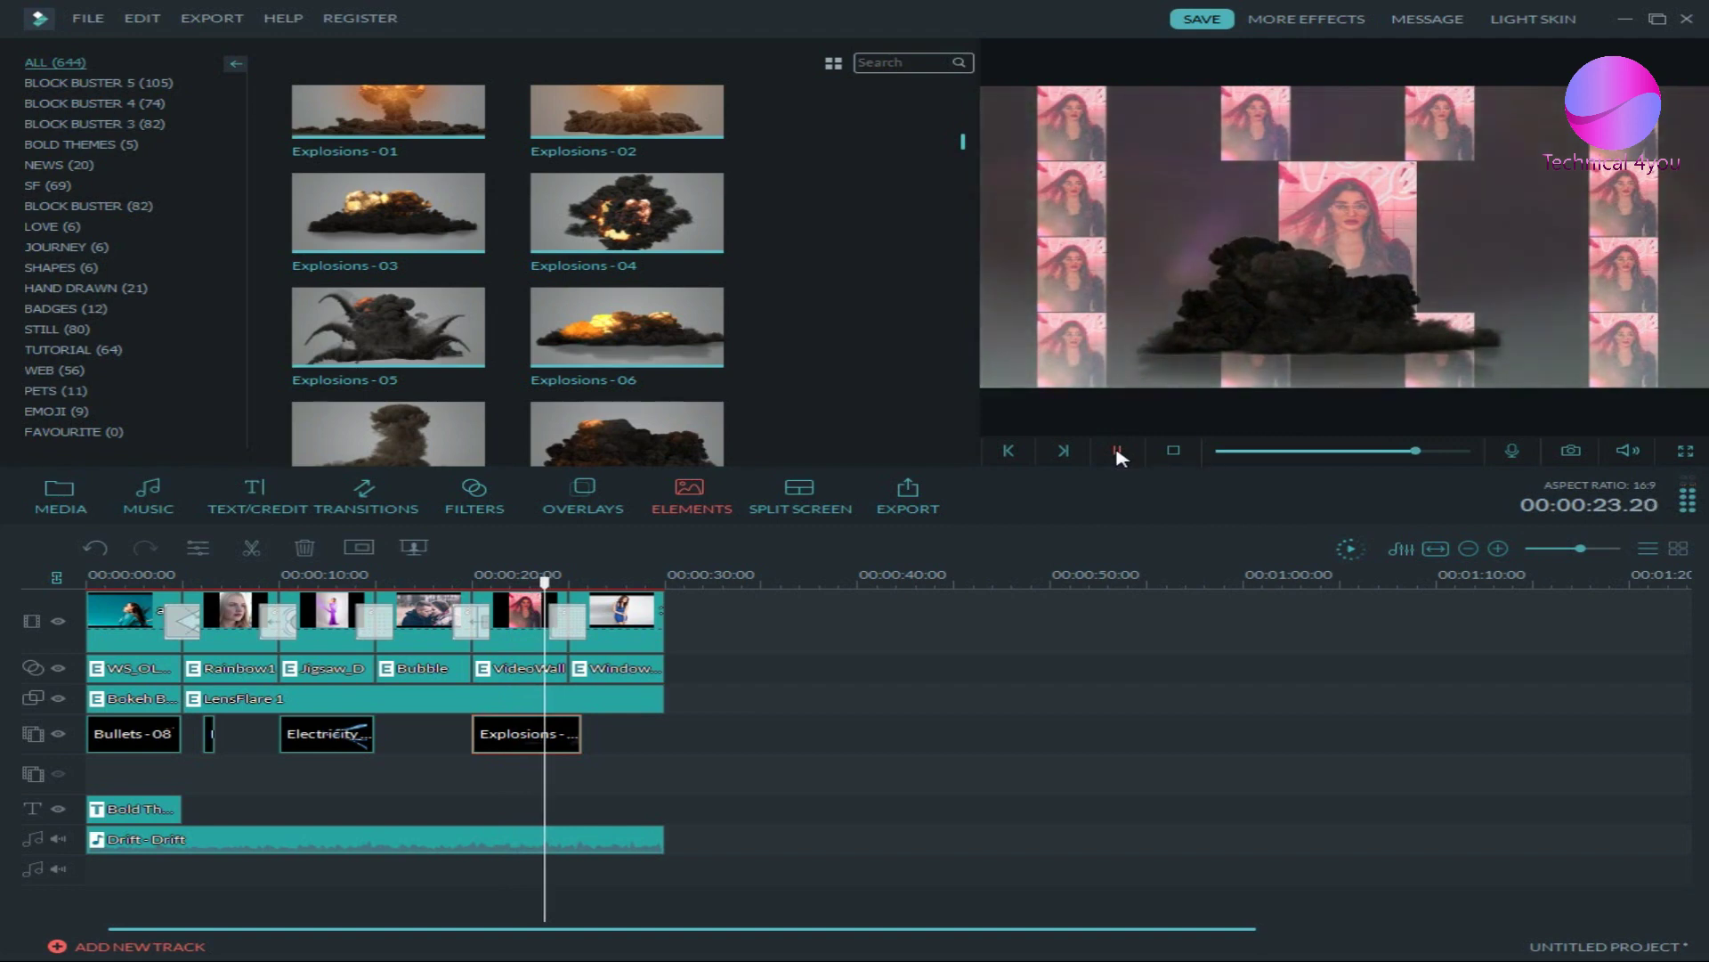
left_click(1119, 452)
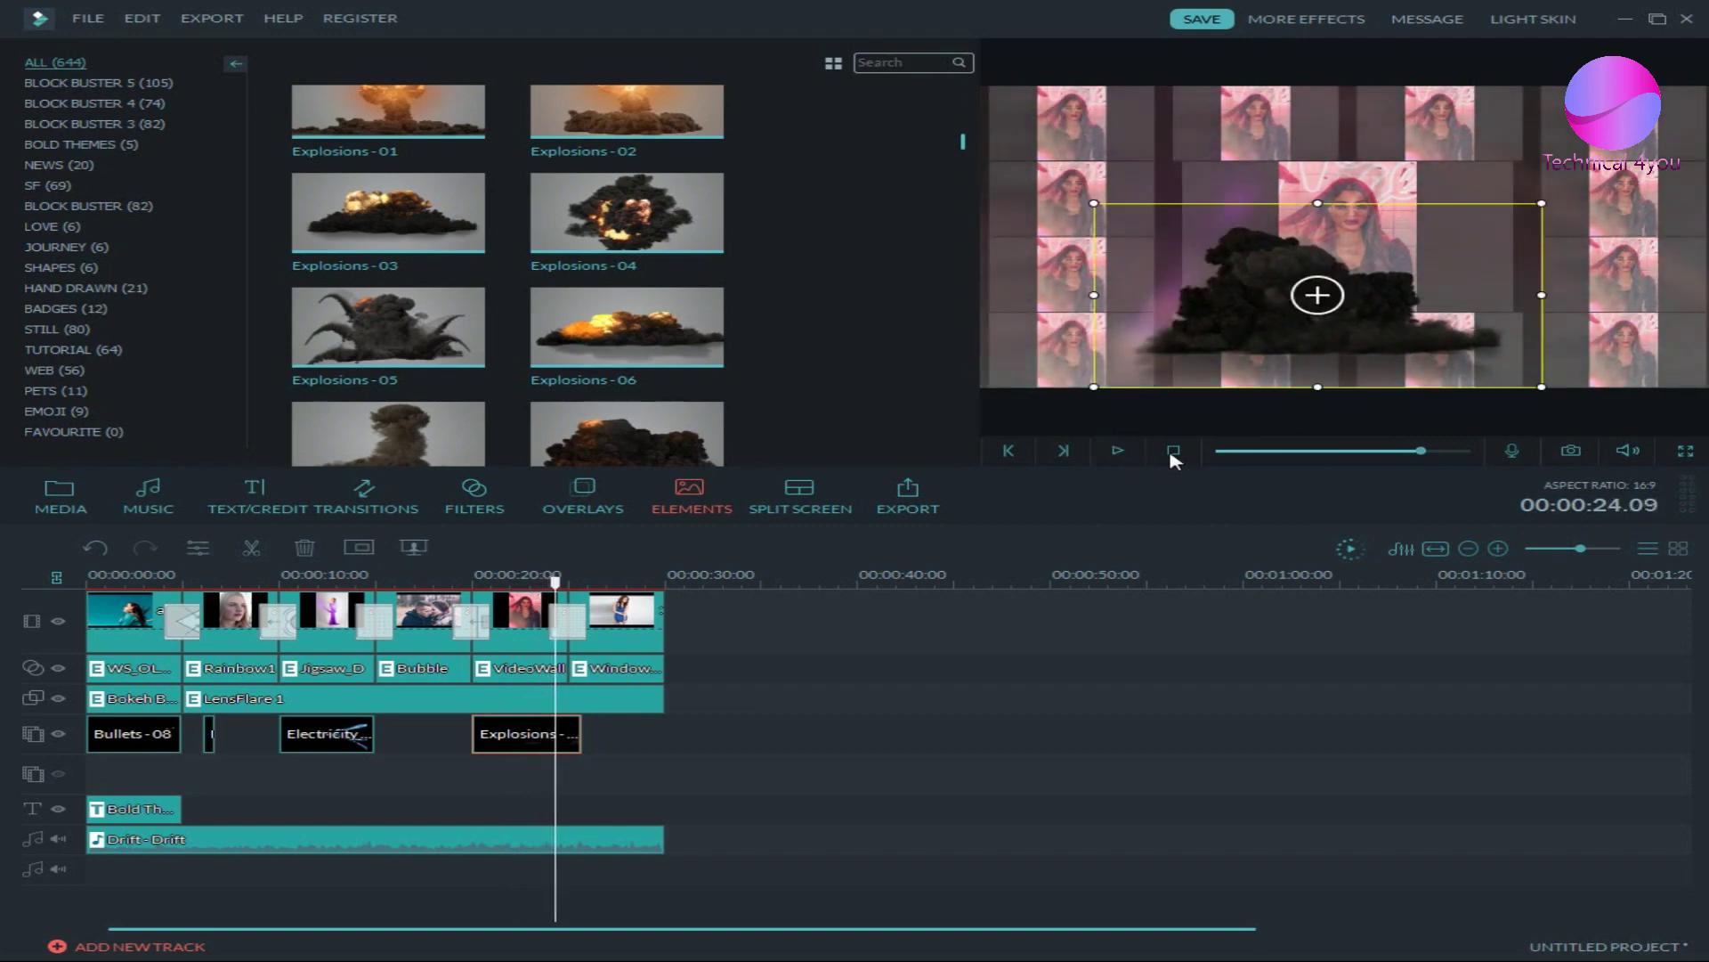
left_click(1174, 452)
left_click(812, 521)
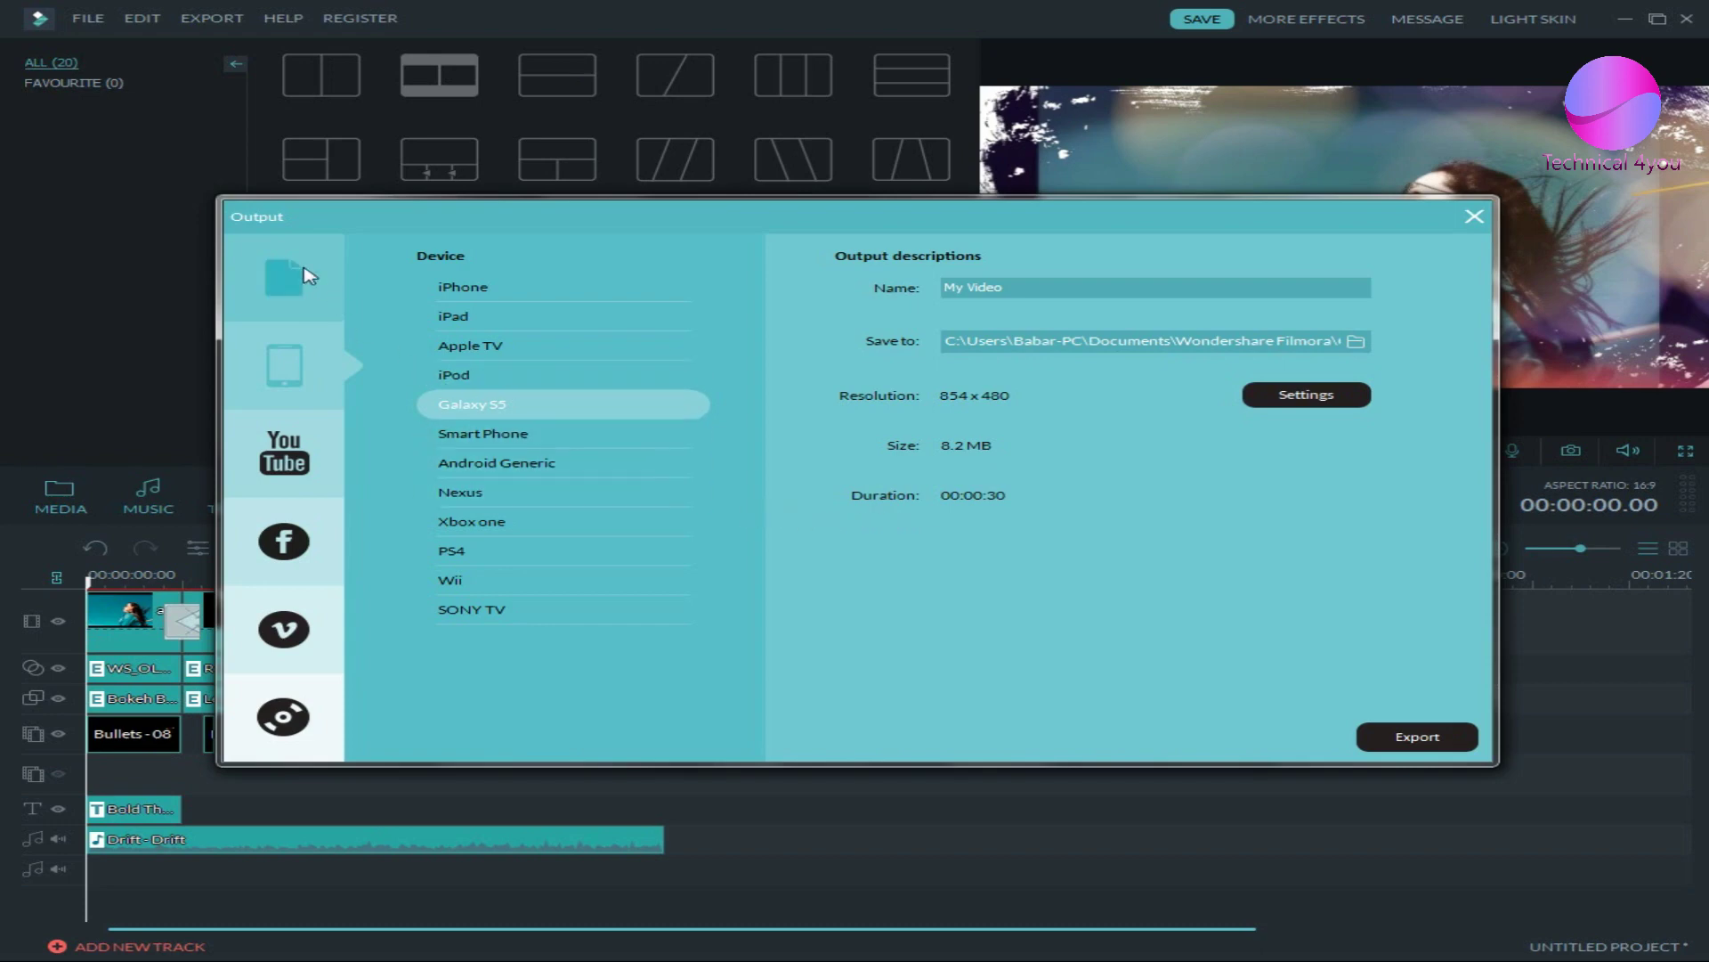
- Browse the Device, YouTube, Facebook, Vimeo and DVD export options, then return to Local
left_click(307, 365)
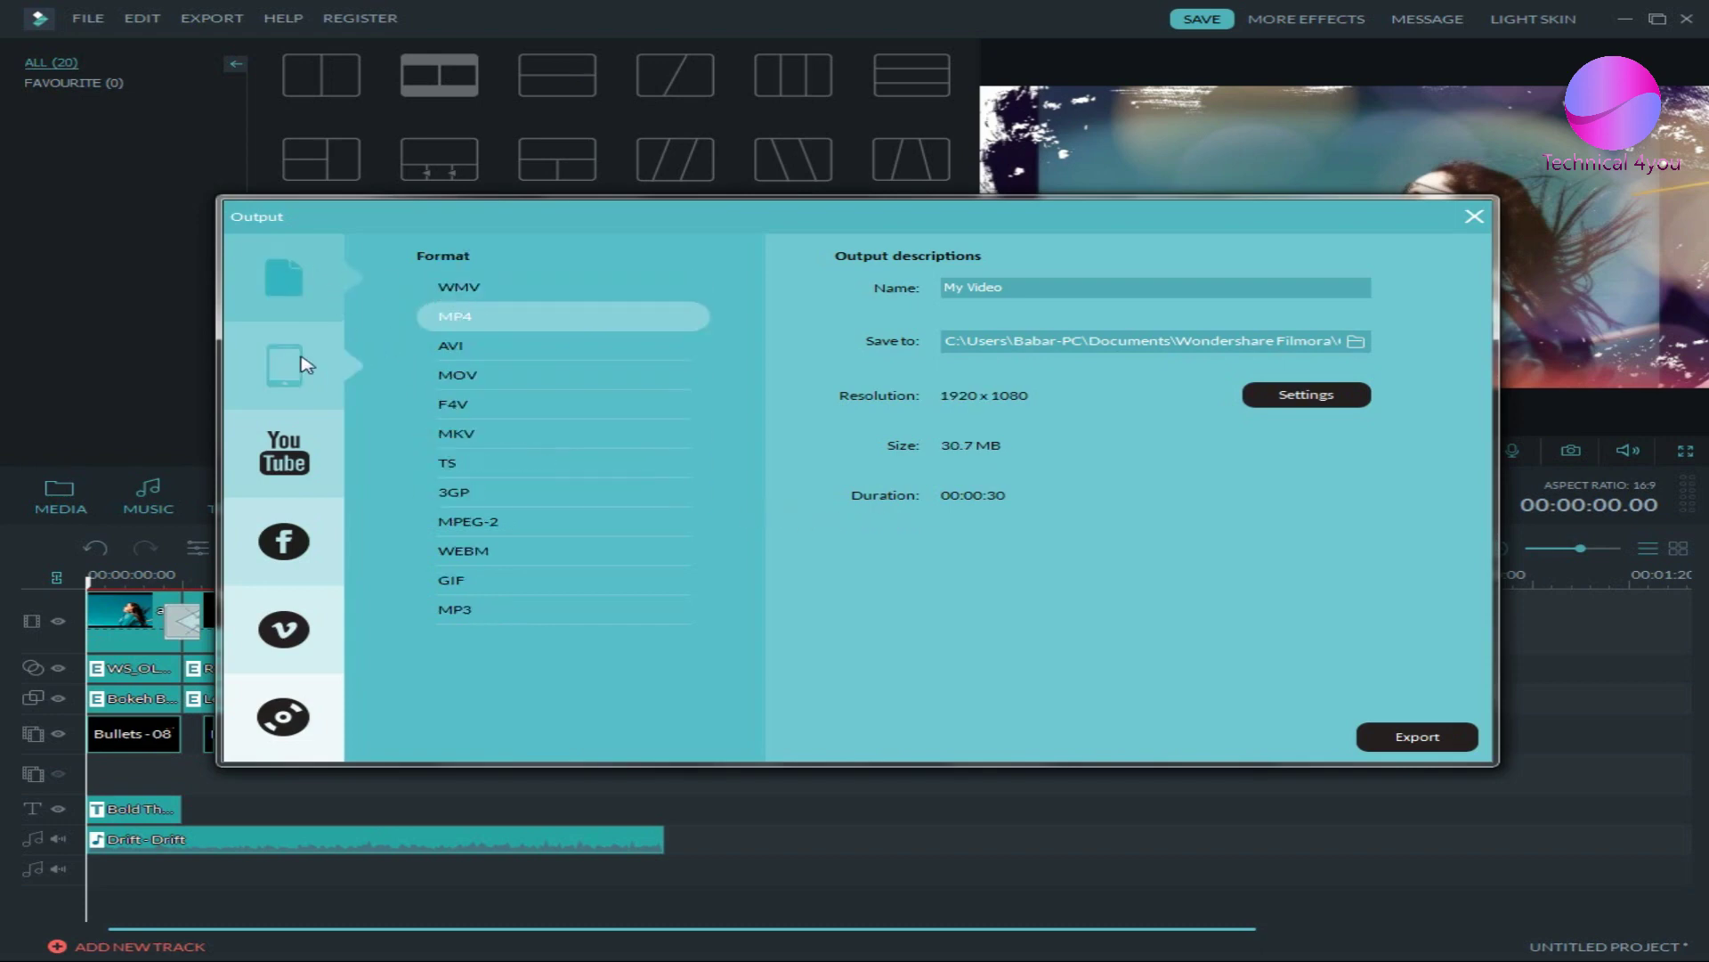
left_click(298, 454)
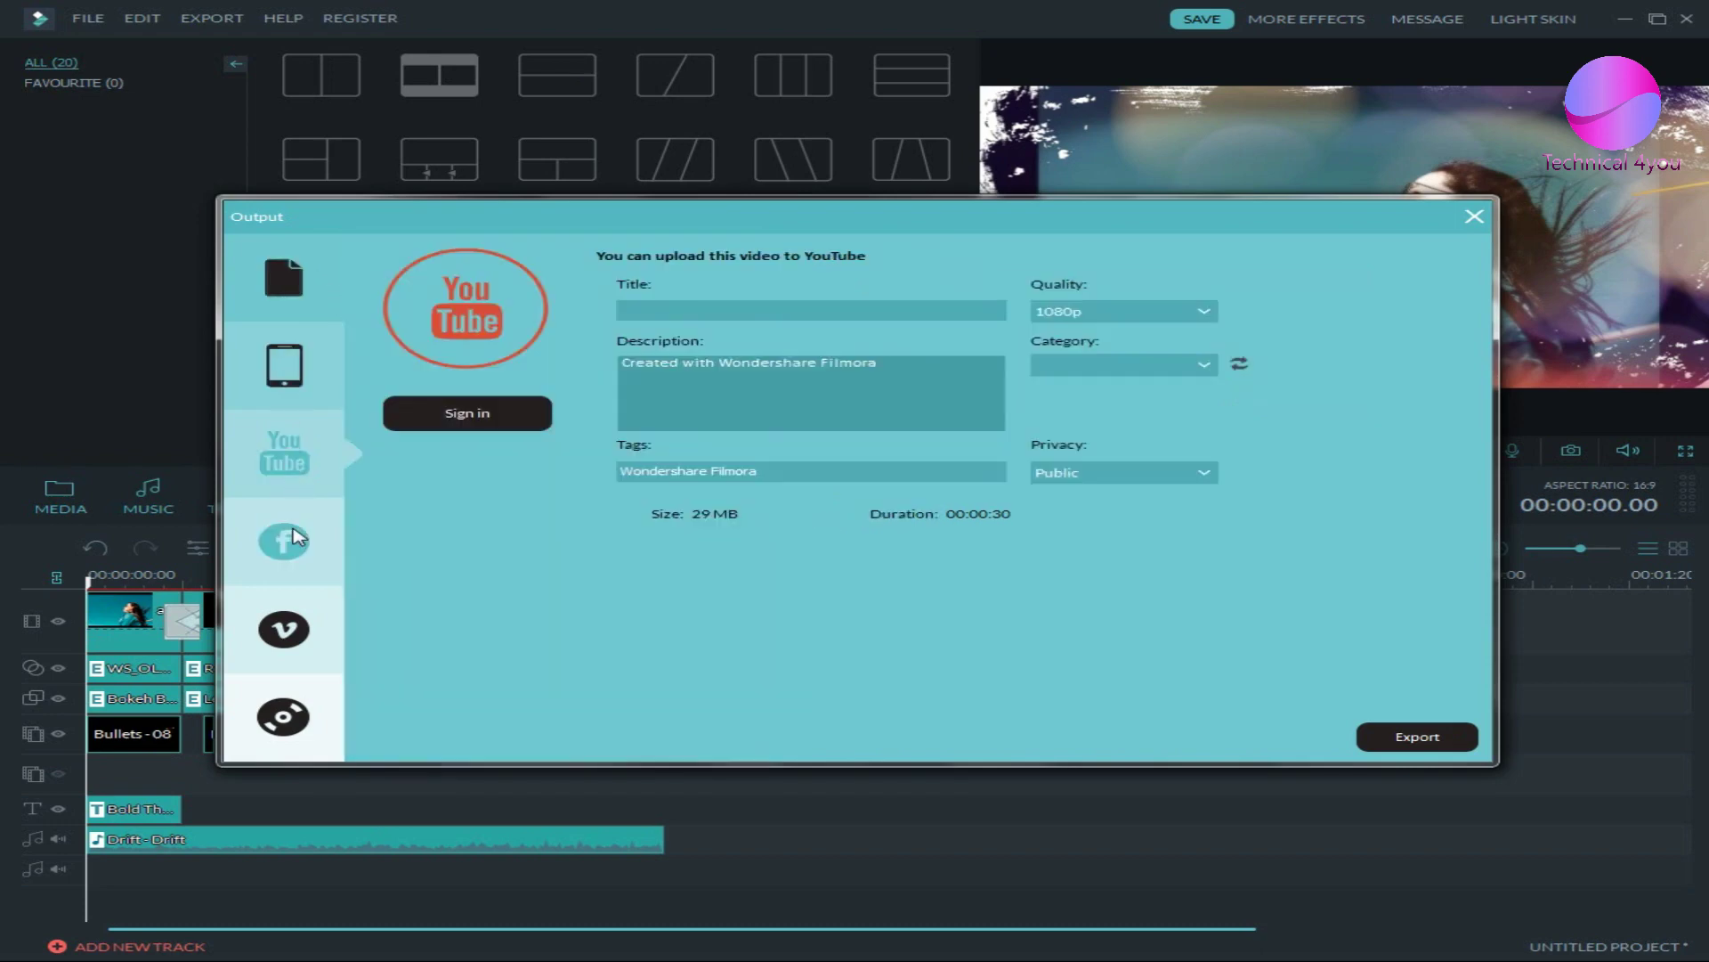
left_click(285, 540)
left_click(298, 627)
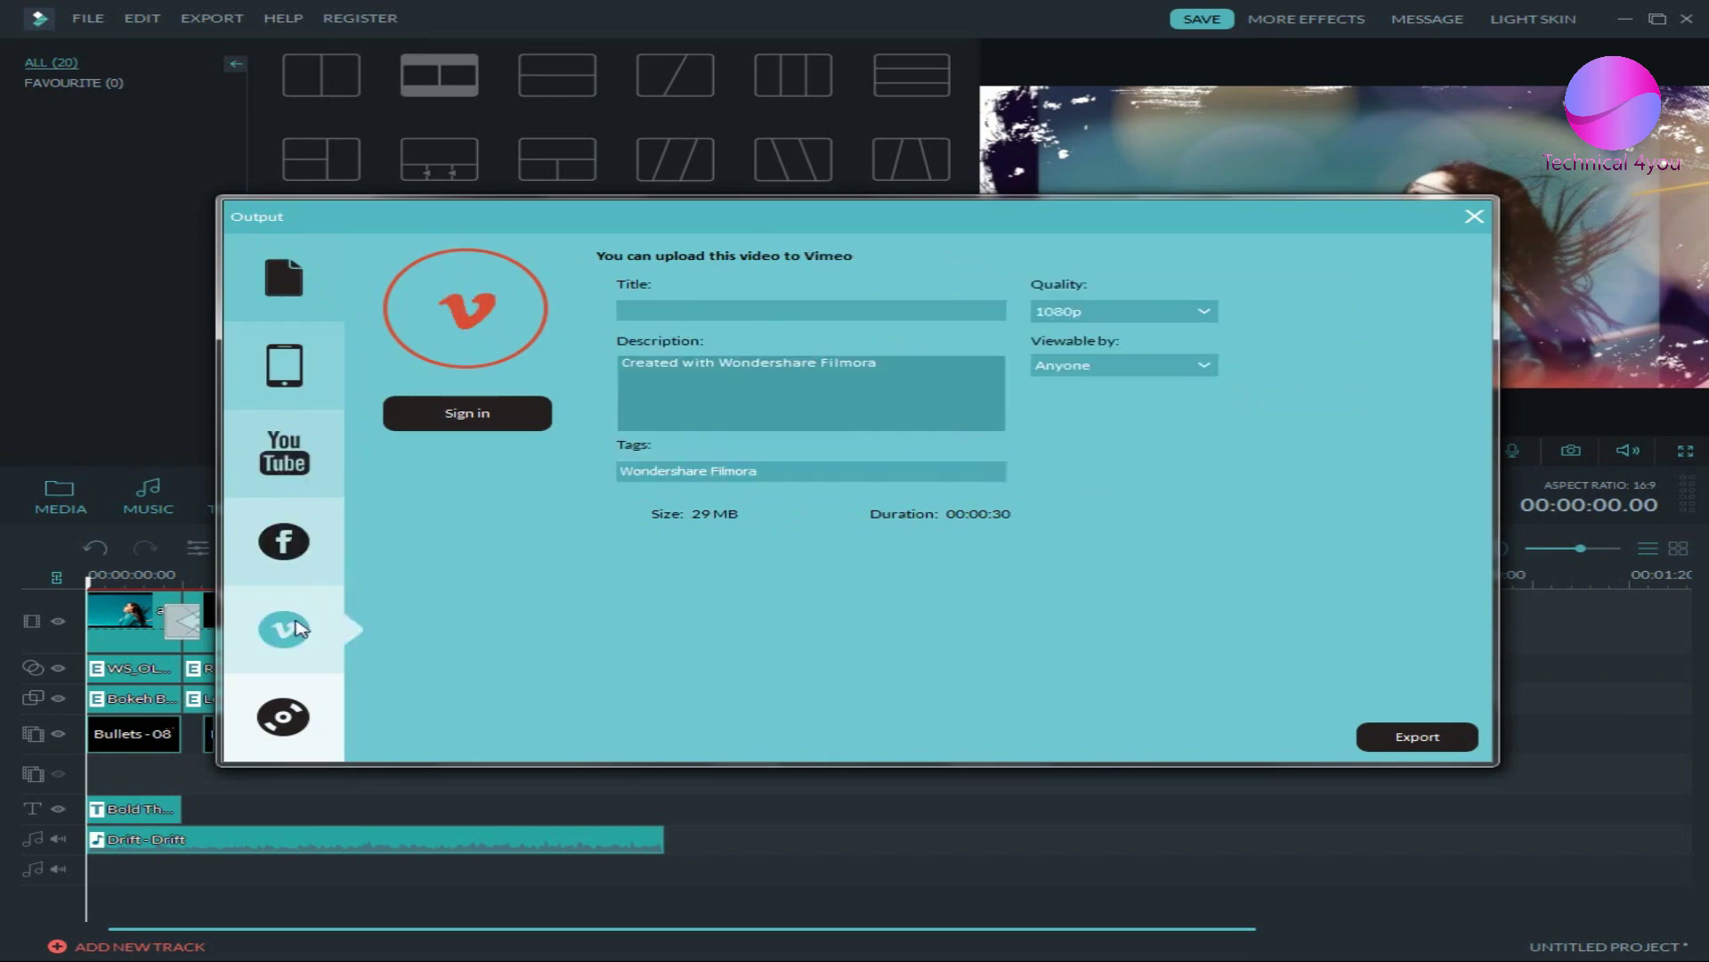
left_click(277, 739)
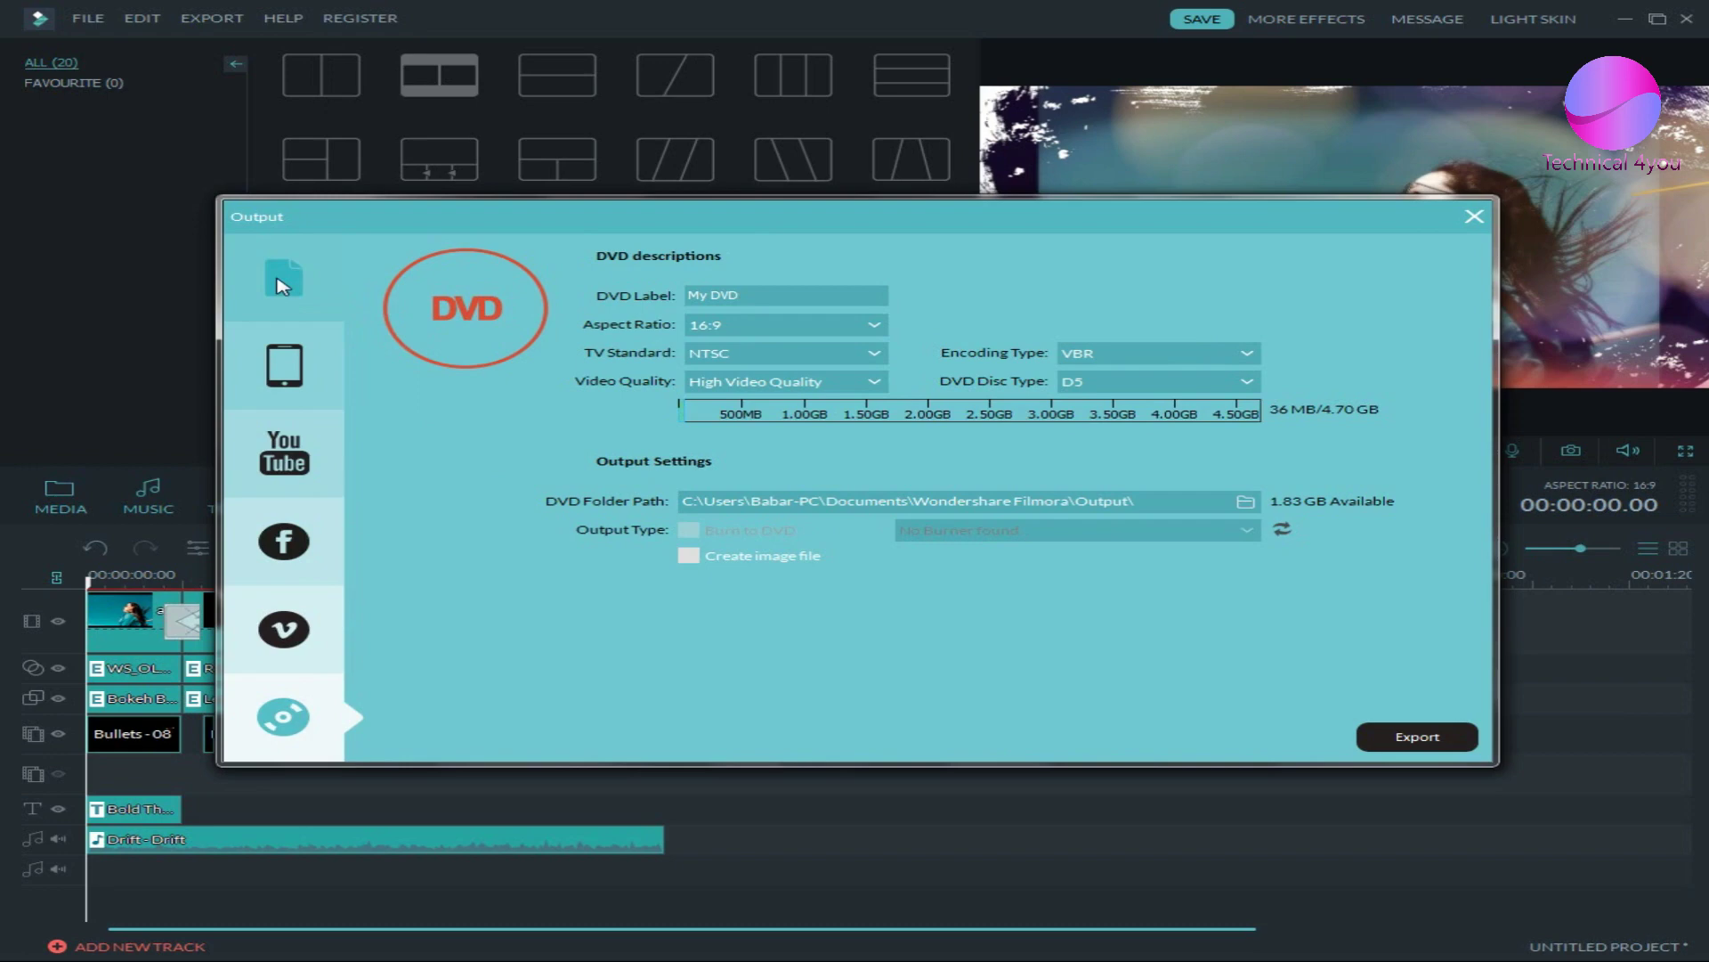
left_click(283, 283)
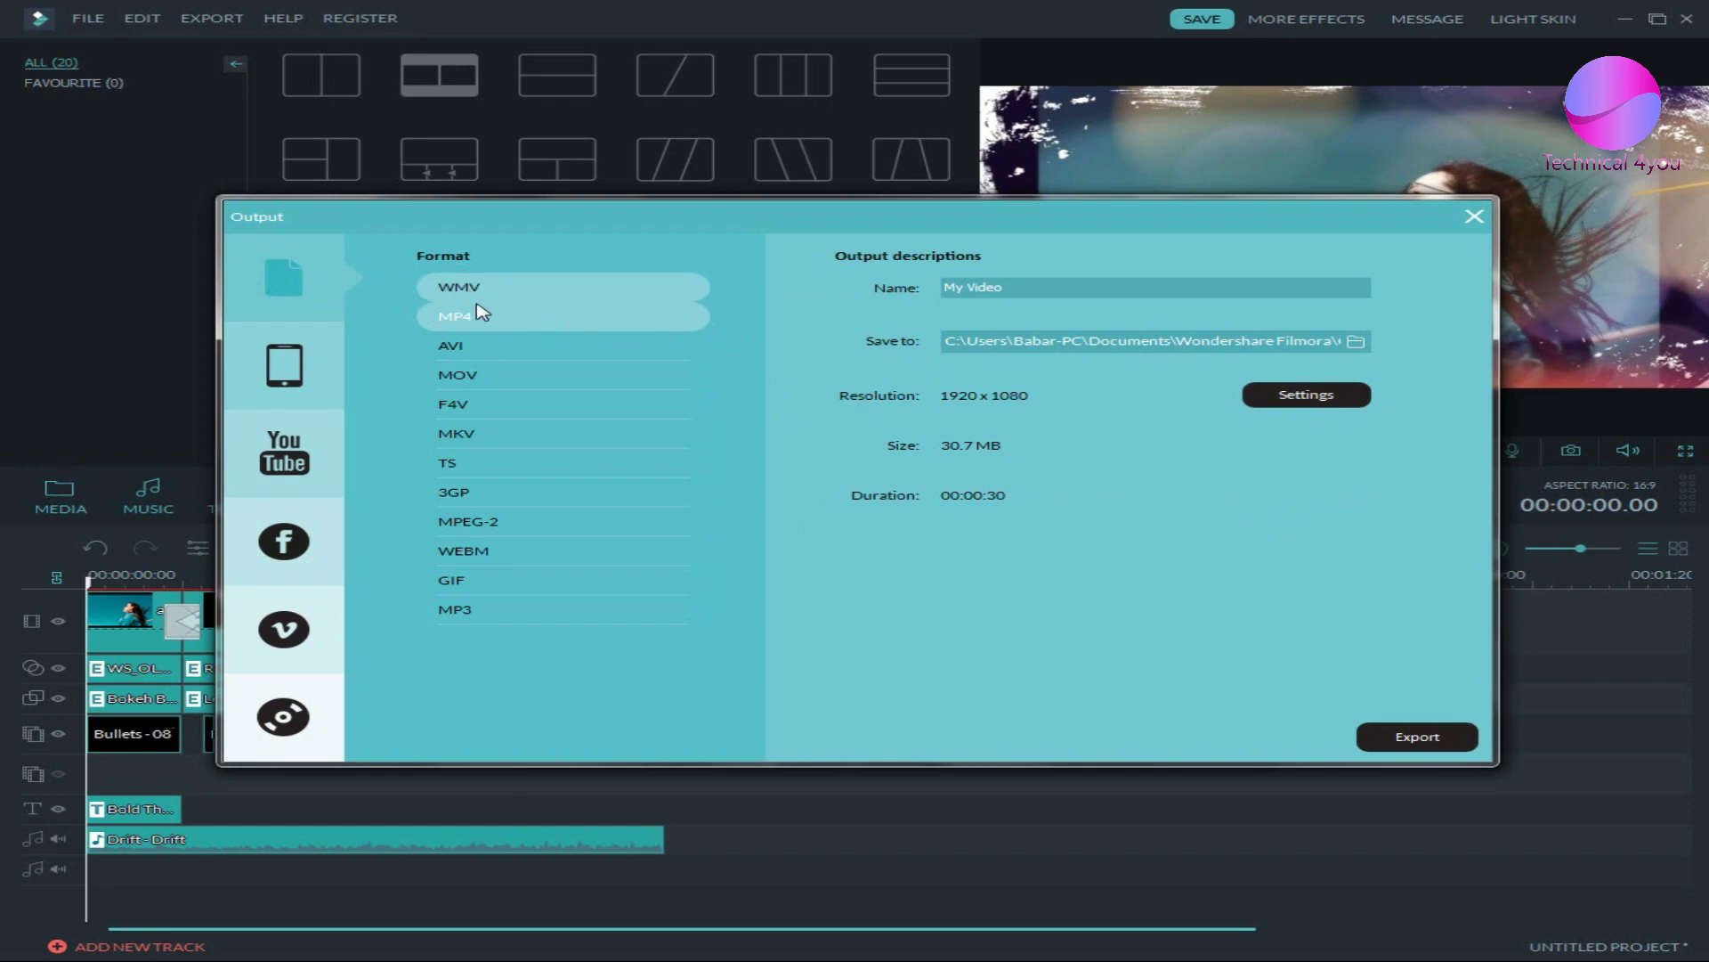
- Try AVI, MP3, 3GP, TS and MKV formats, settling on MP4 at 1920 x 1080
left_click(520, 348)
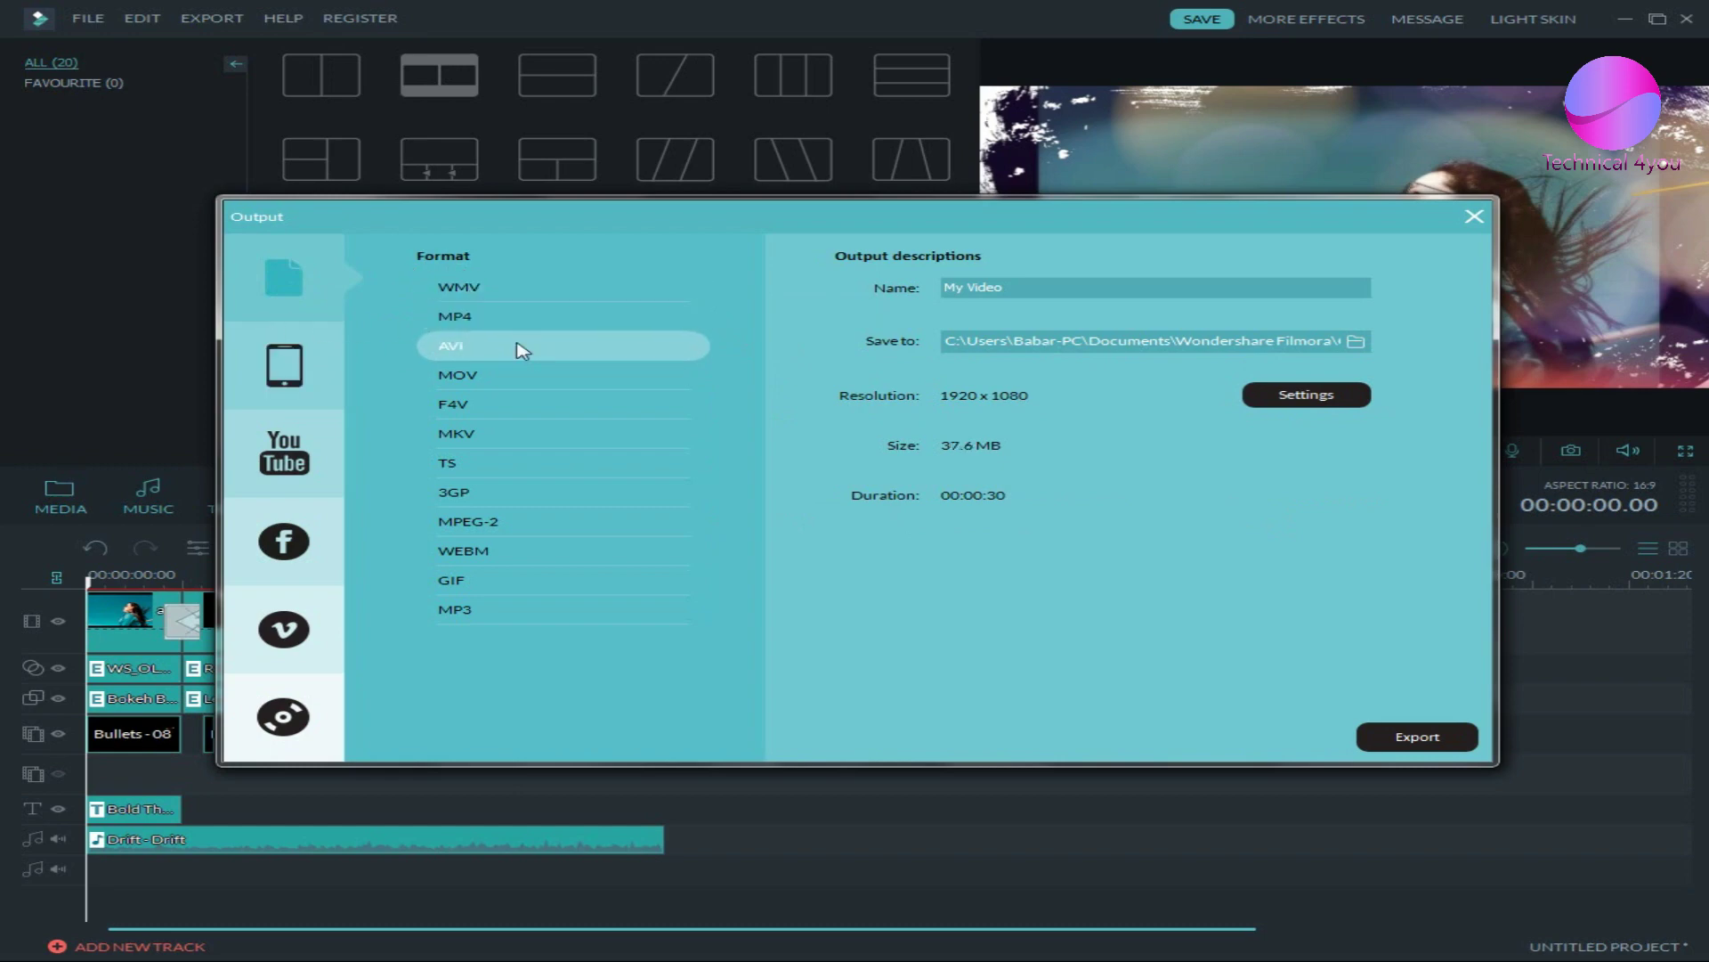
left_click(469, 317)
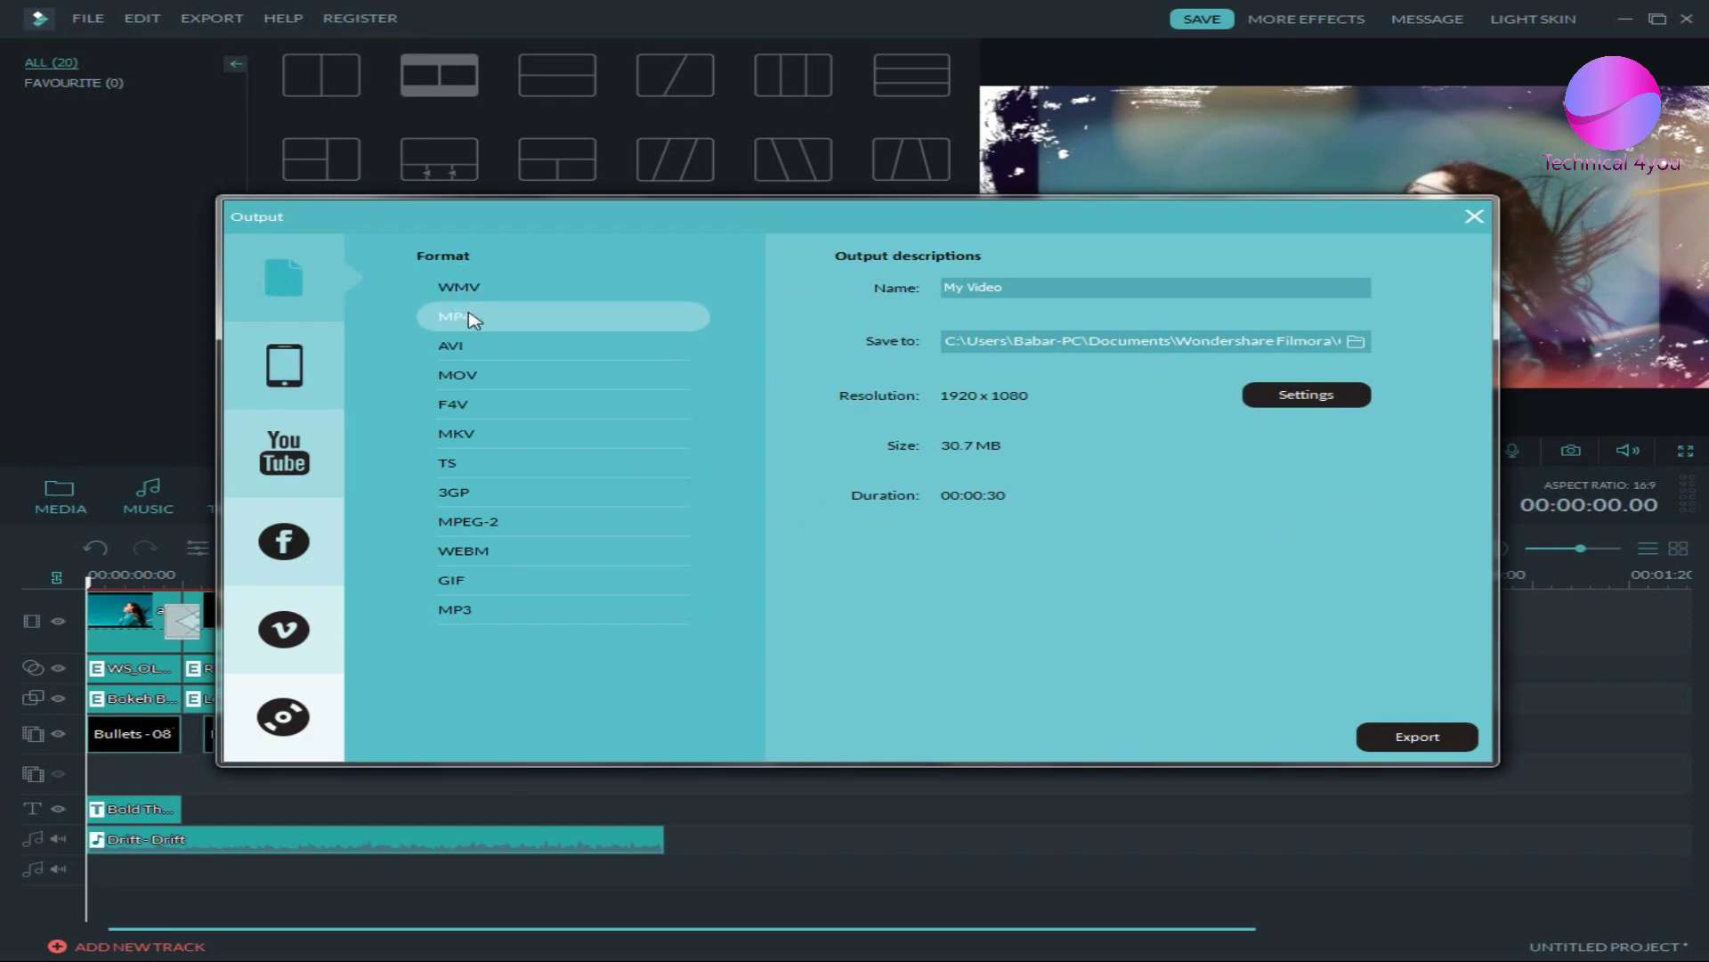
left_click(487, 609)
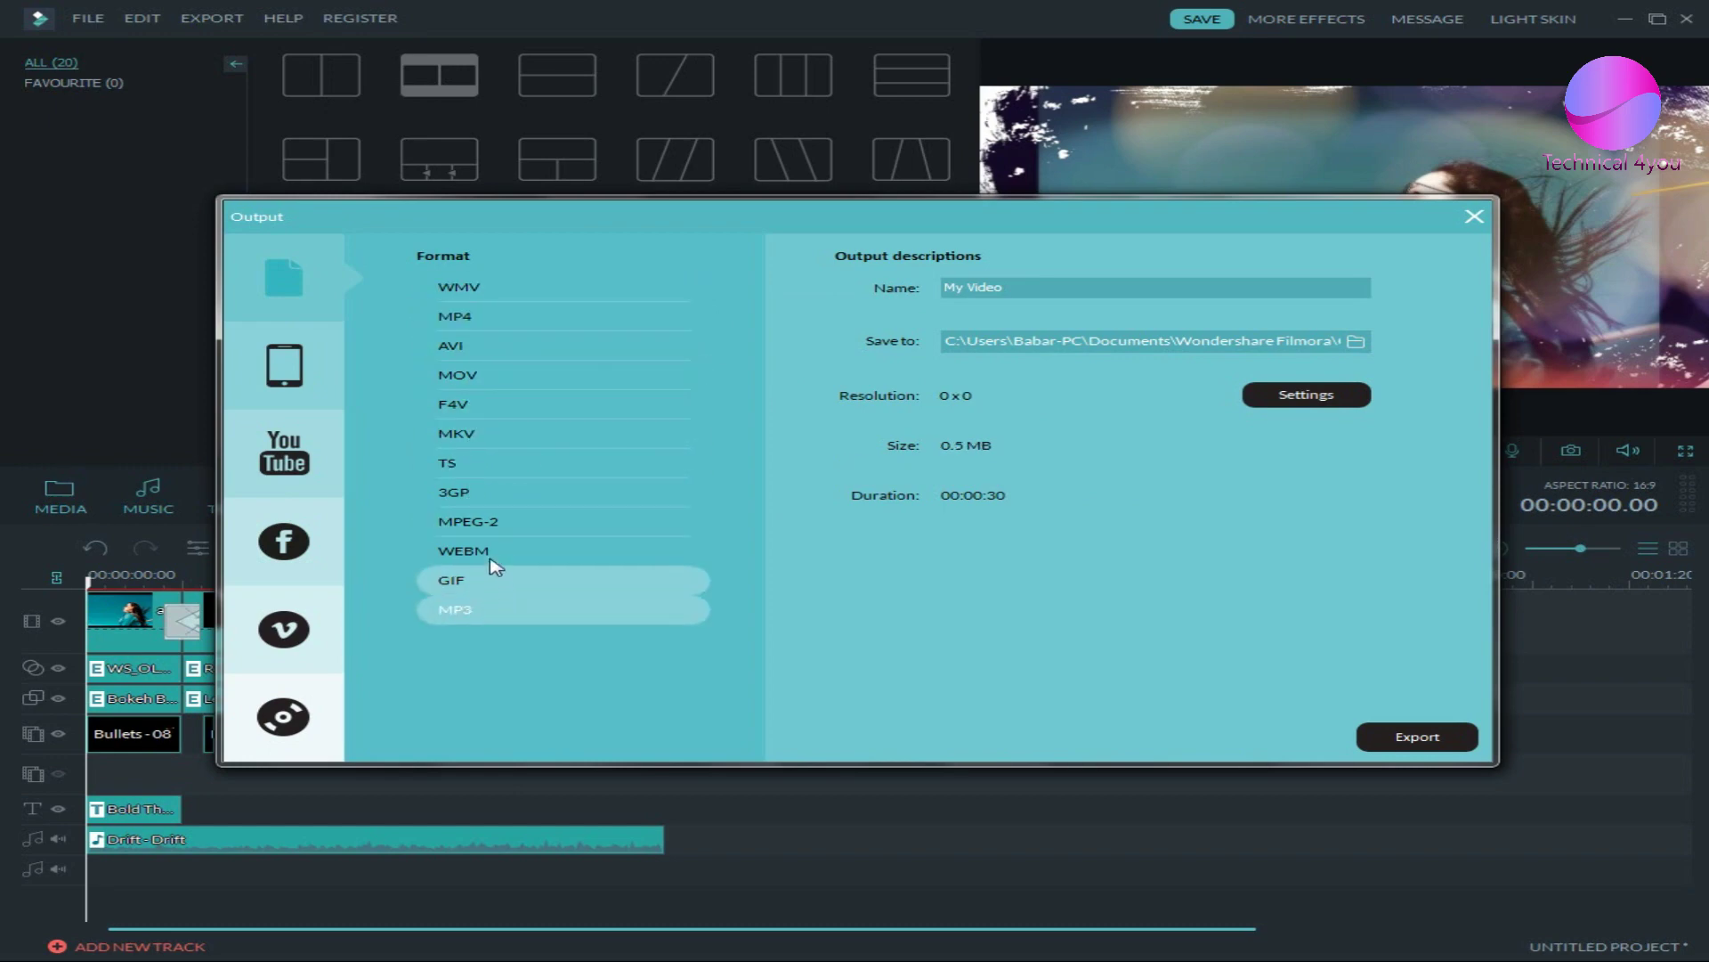
left_click(482, 493)
left_click(477, 463)
left_click(475, 436)
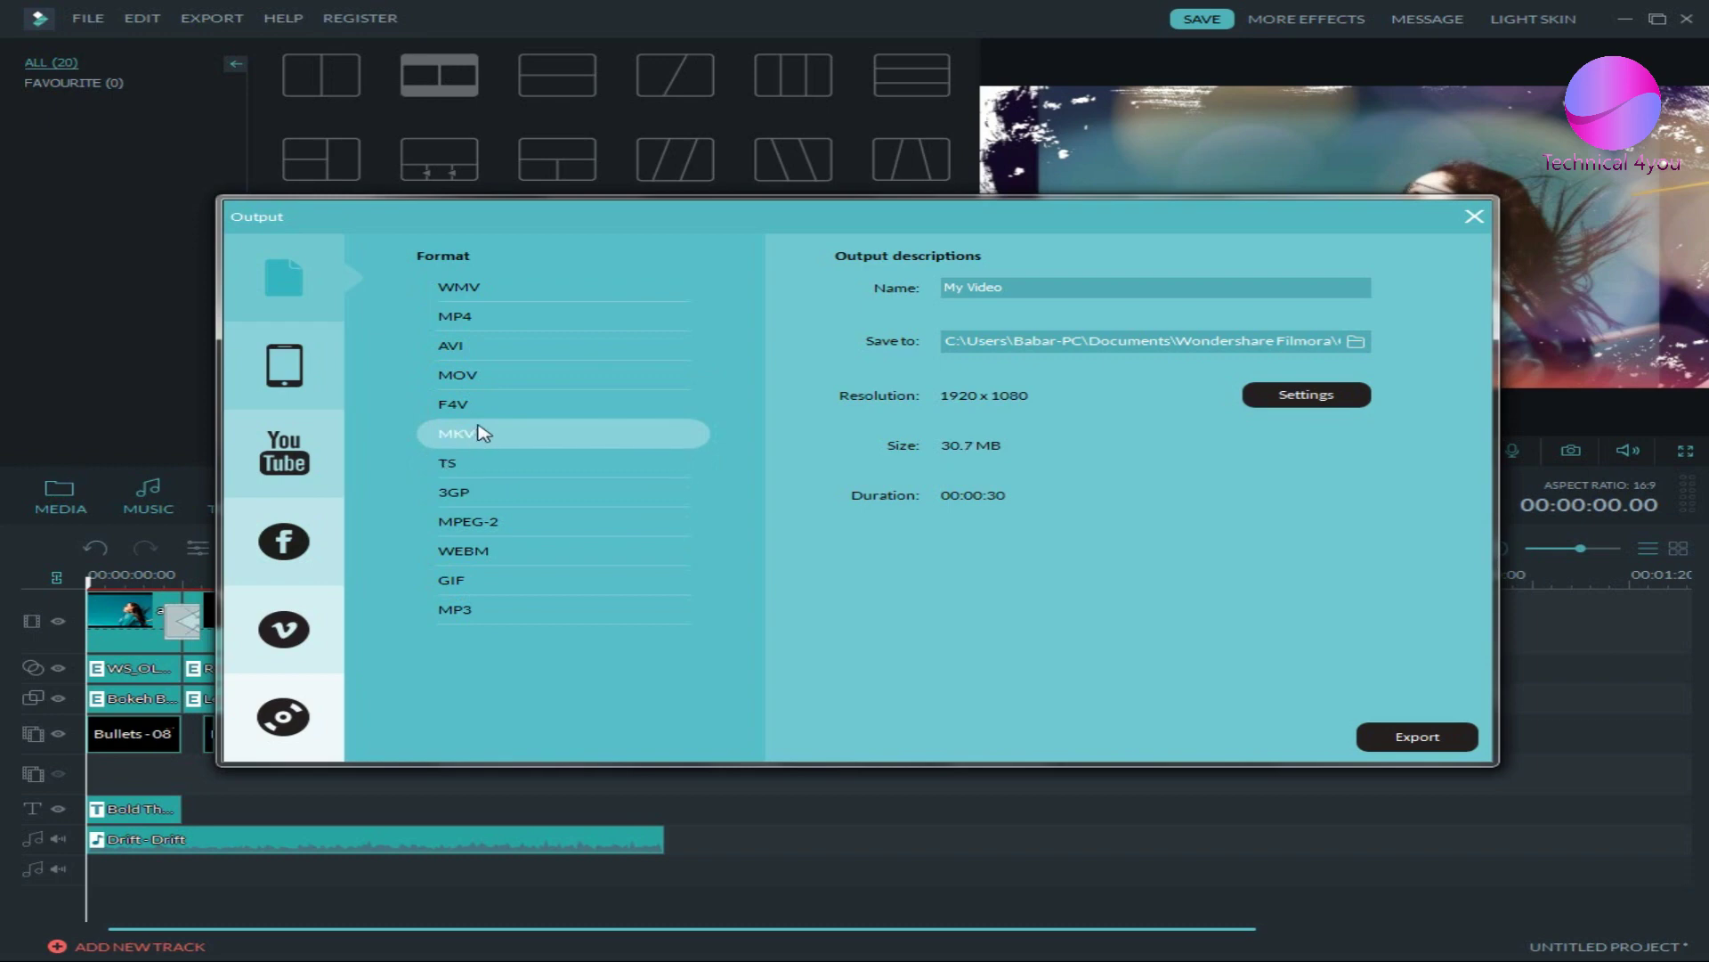
left_click(463, 346)
left_click(483, 316)
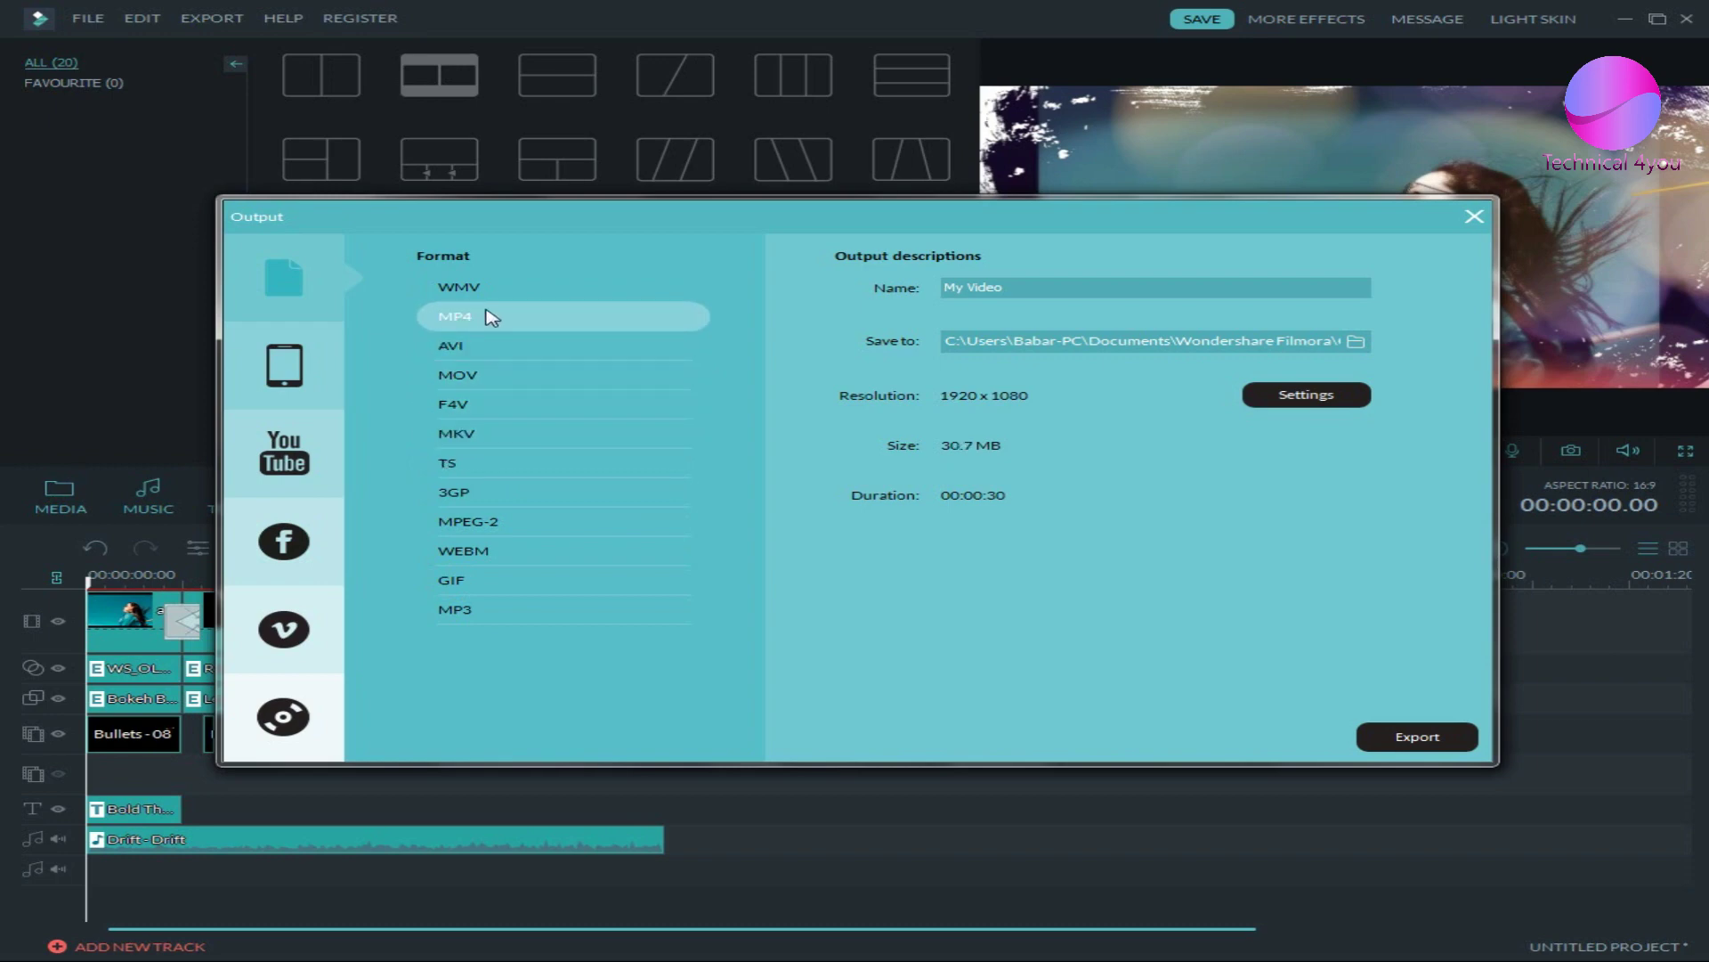
left_click(1299, 408)
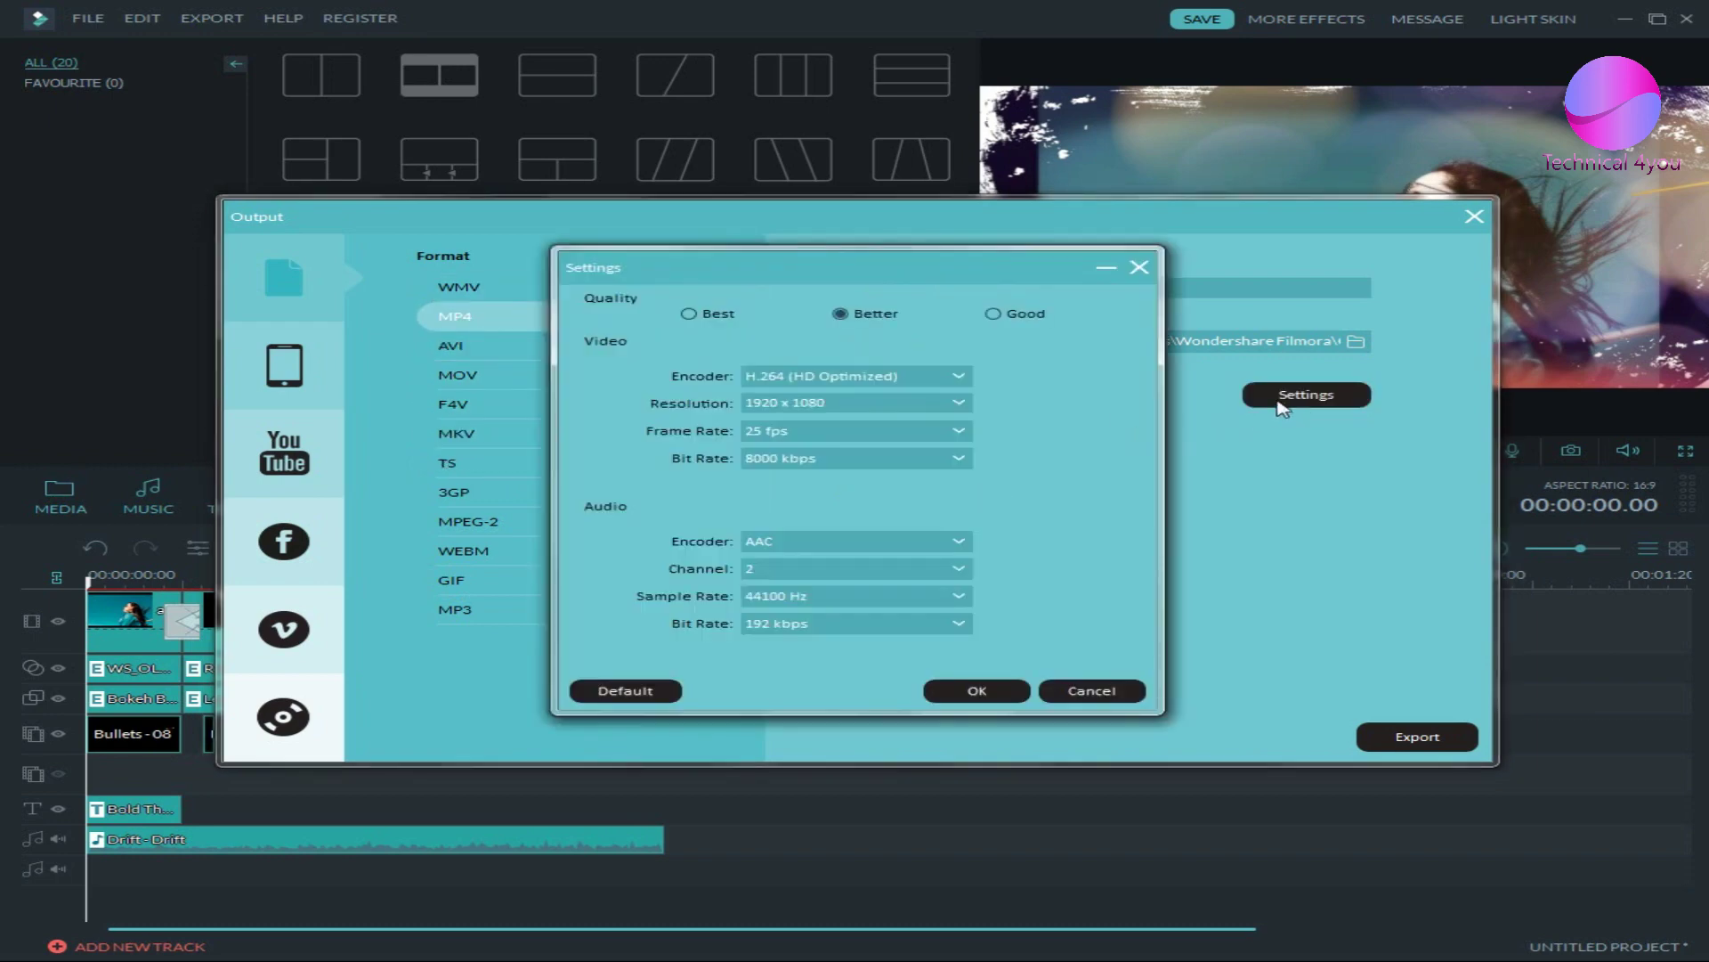
left_click(690, 313)
left_click(879, 321)
left_click(861, 406)
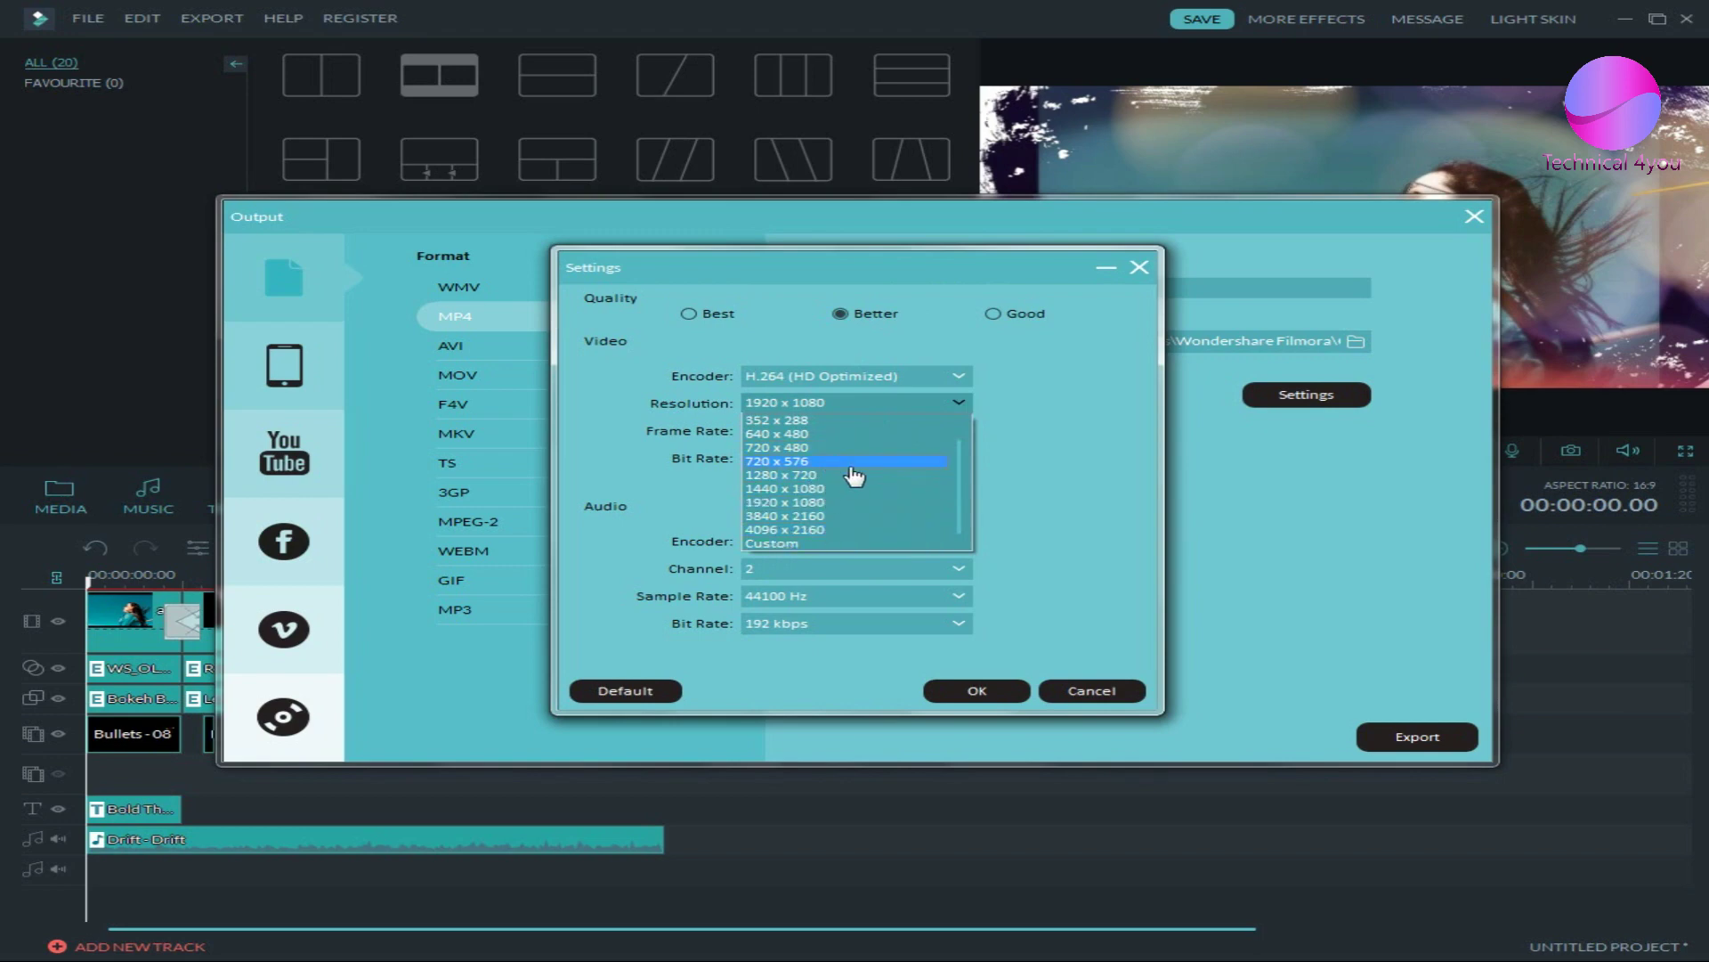
left_click(1036, 474)
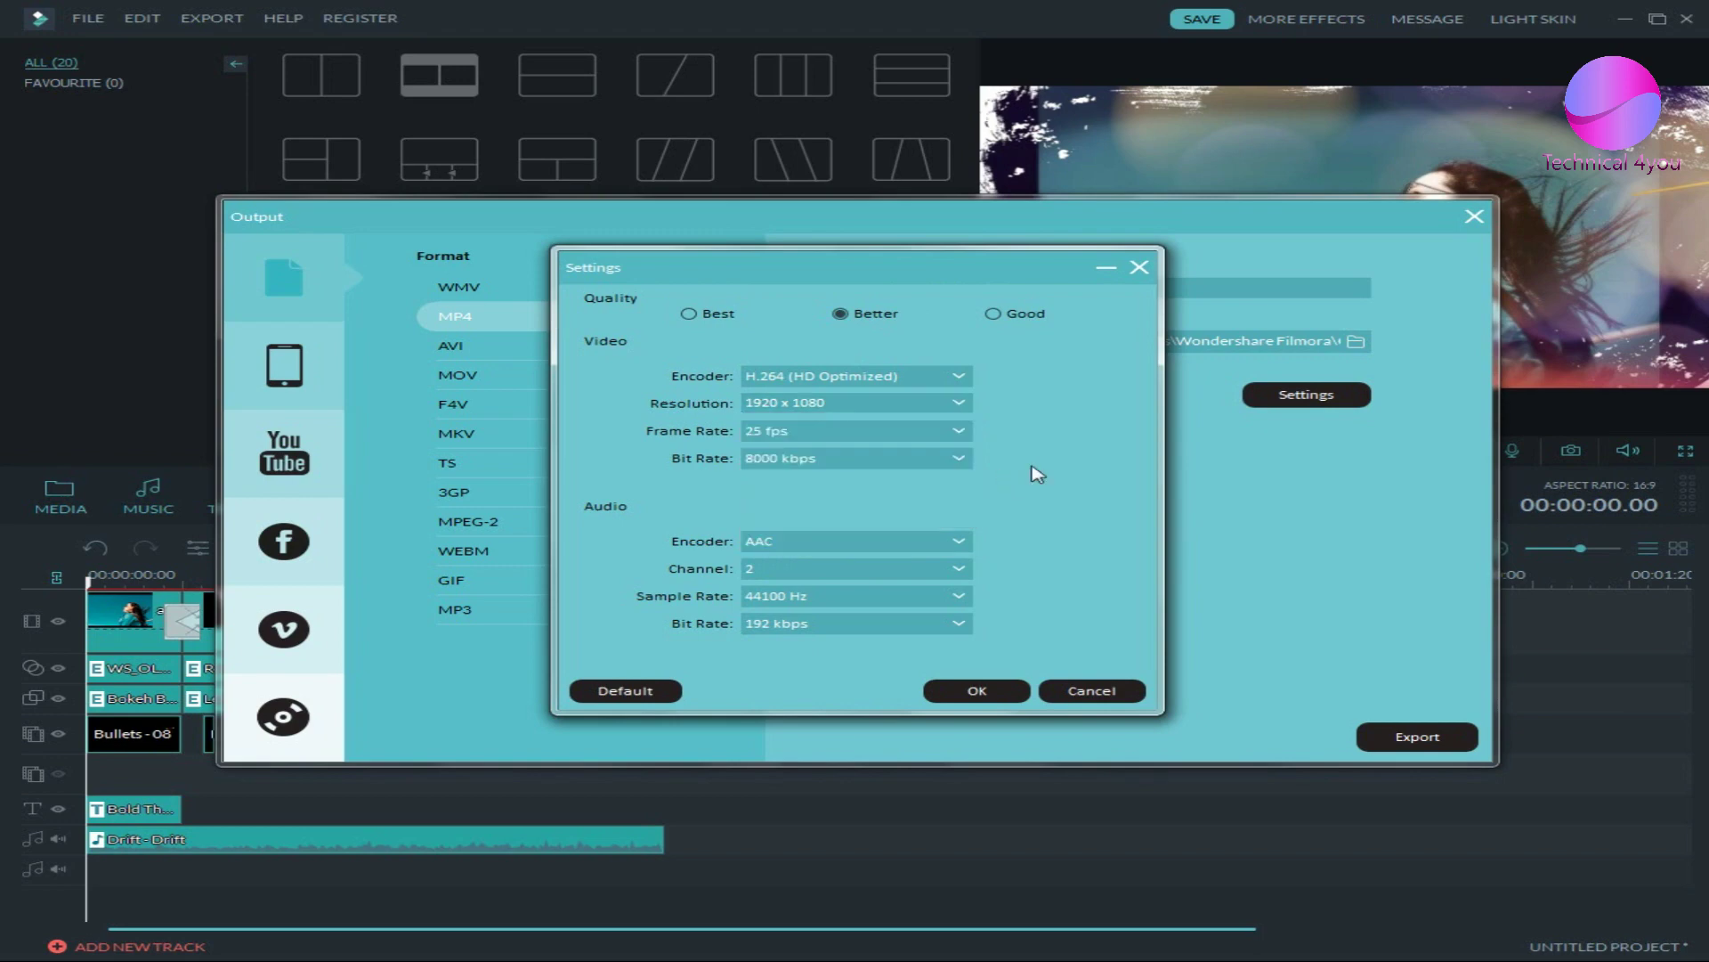
left_click(917, 433)
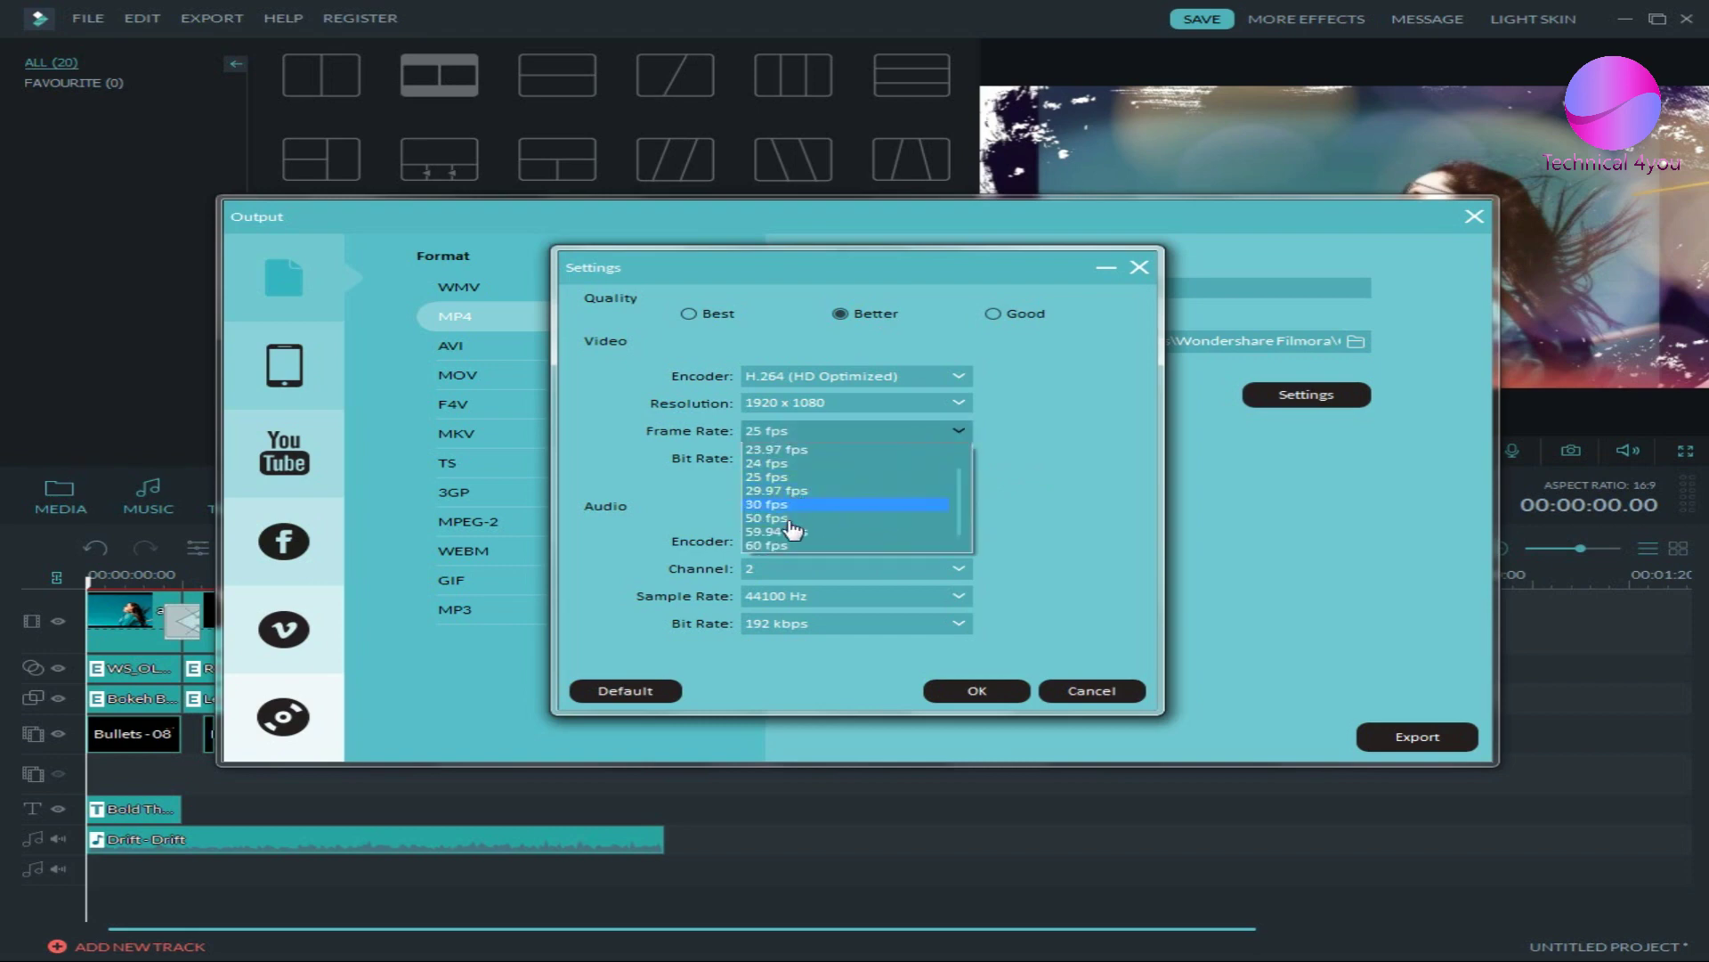
left_click(1041, 495)
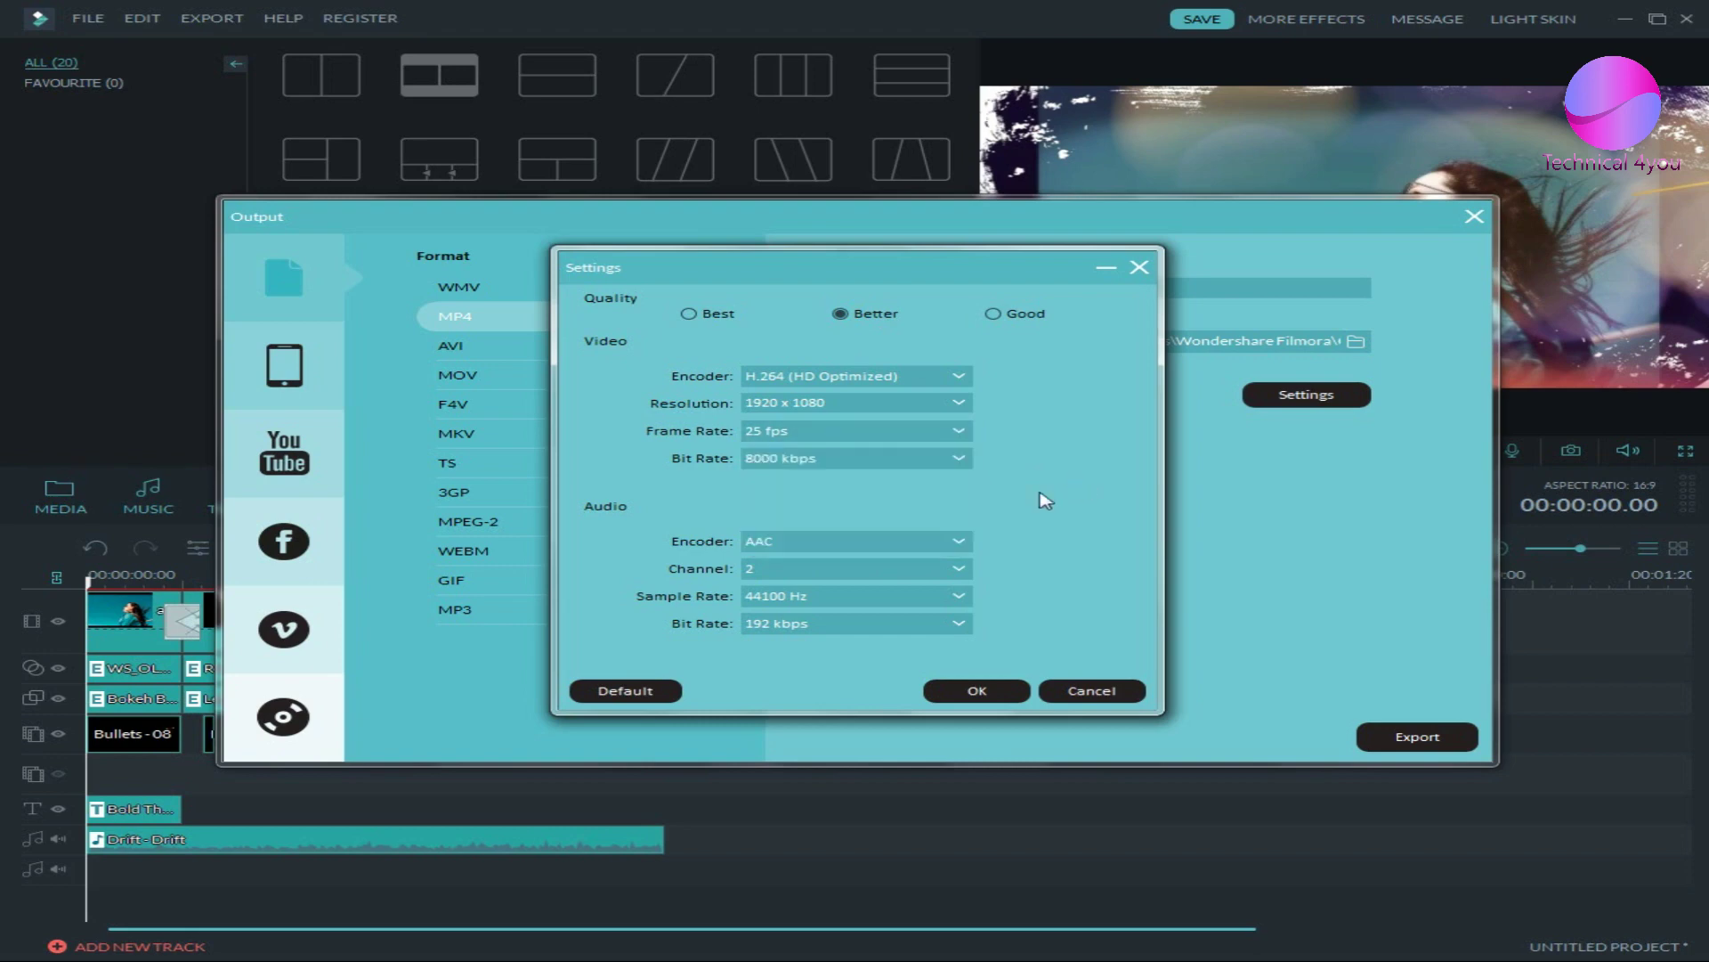
left_click(901, 461)
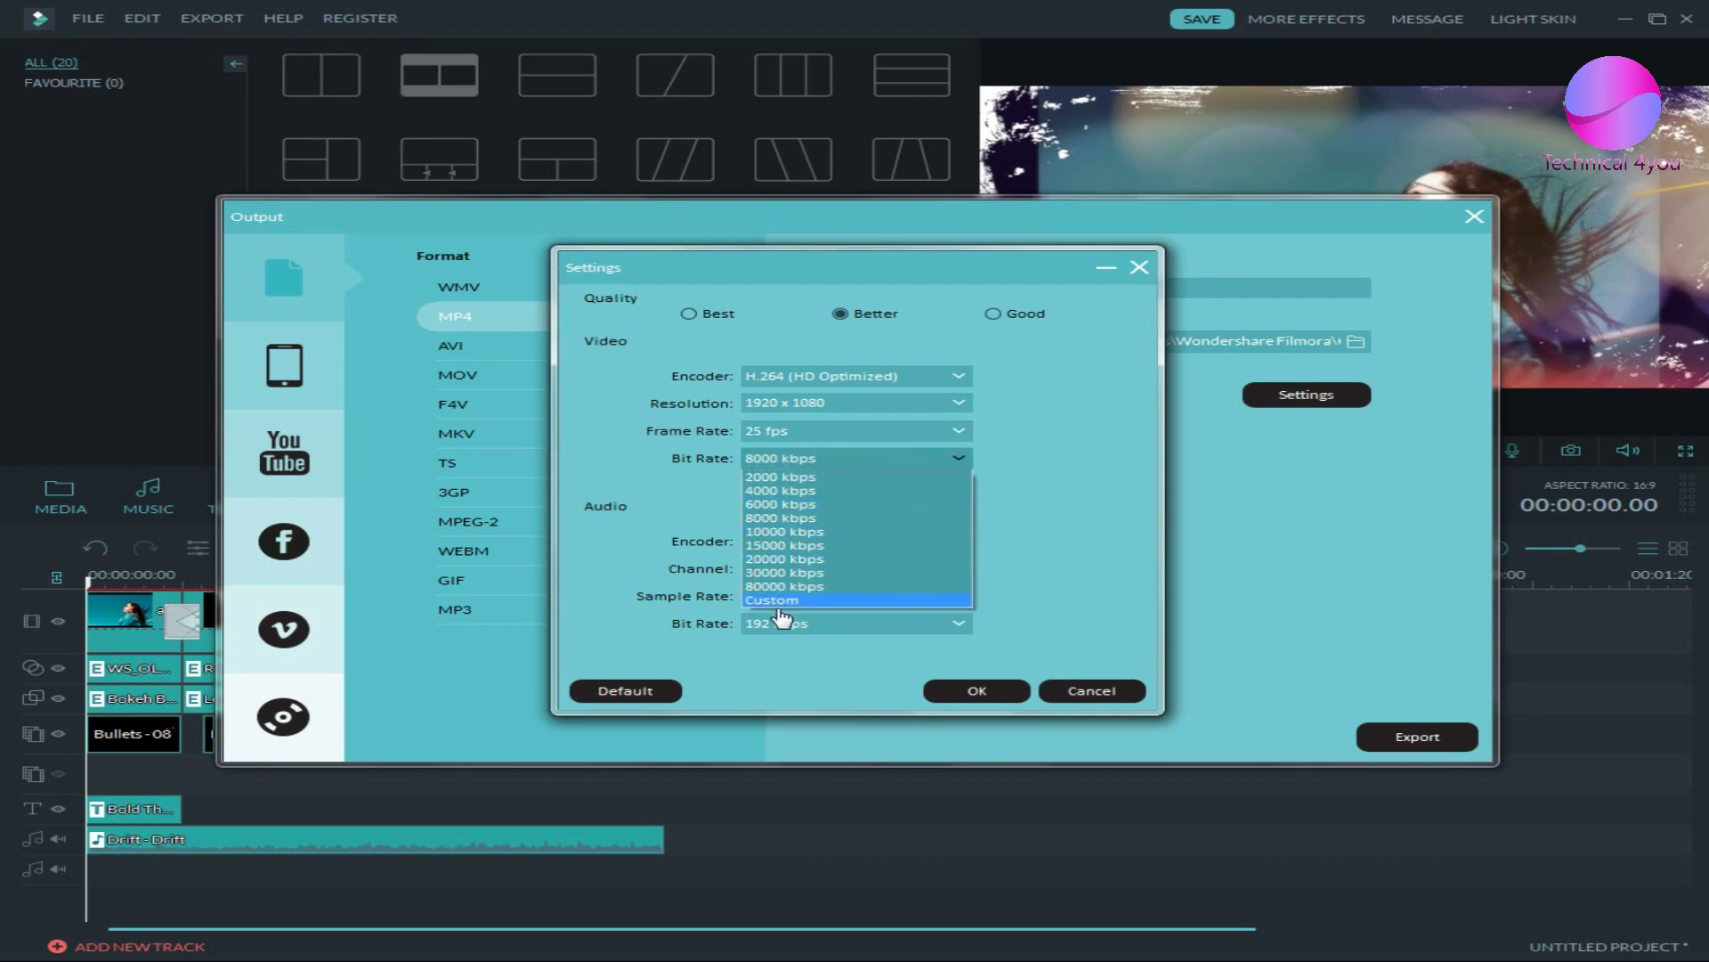
left_click(1117, 521)
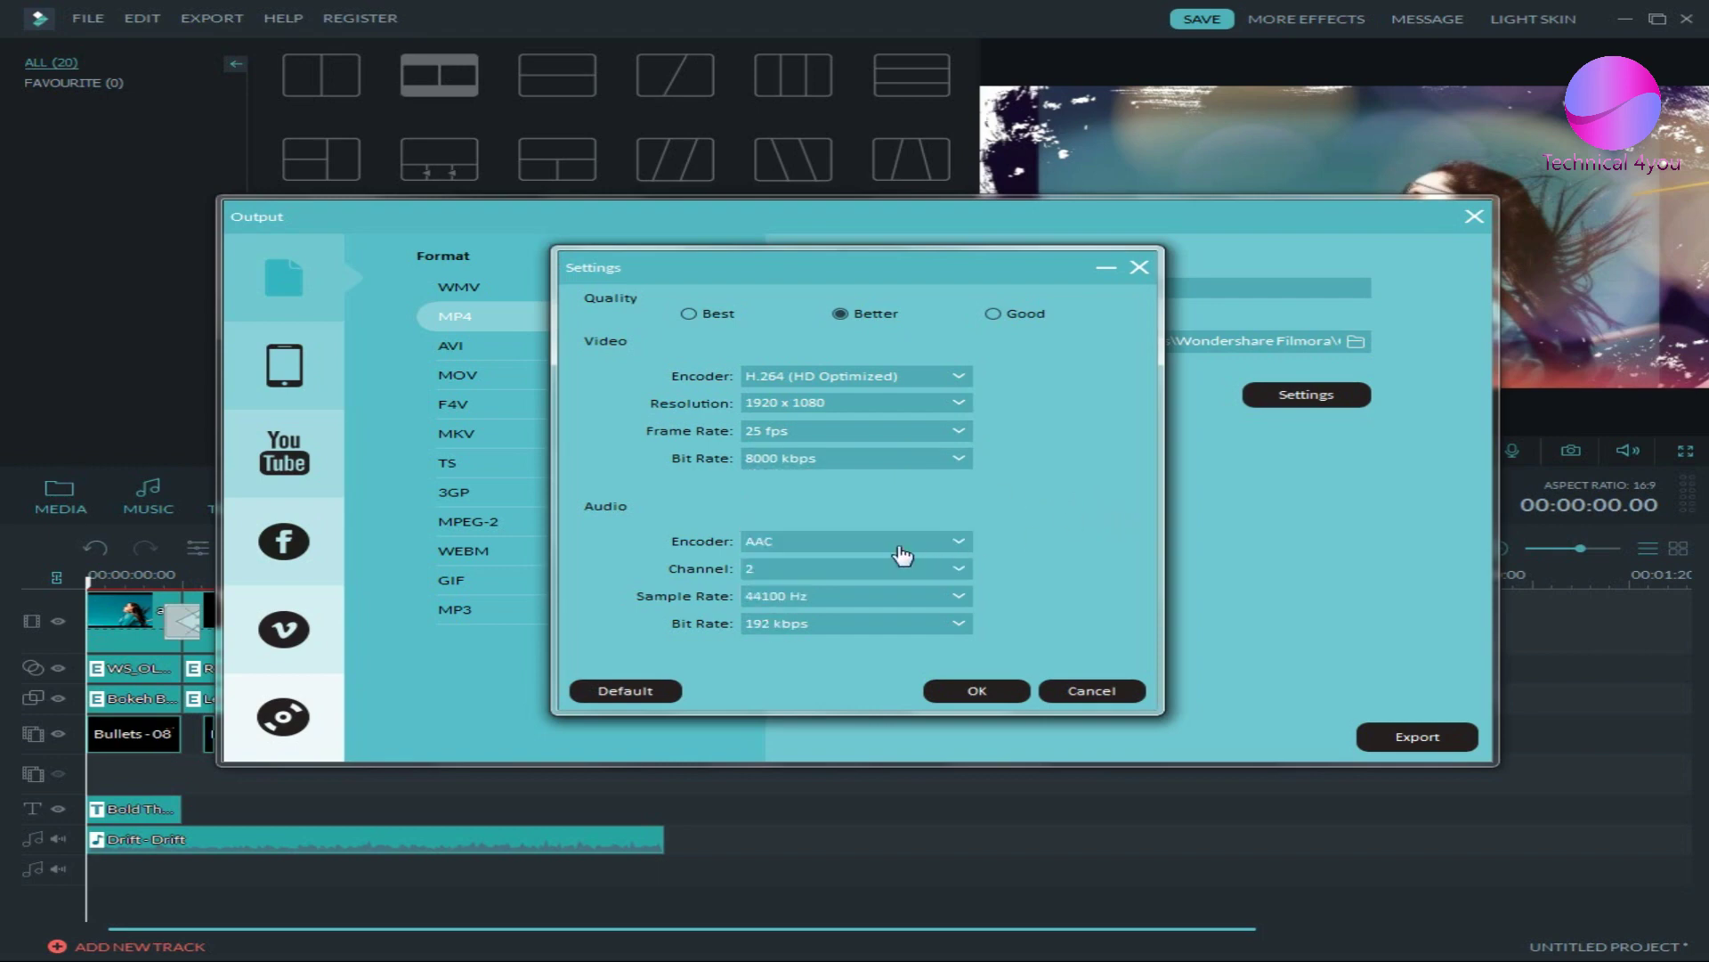
left_click(842, 624)
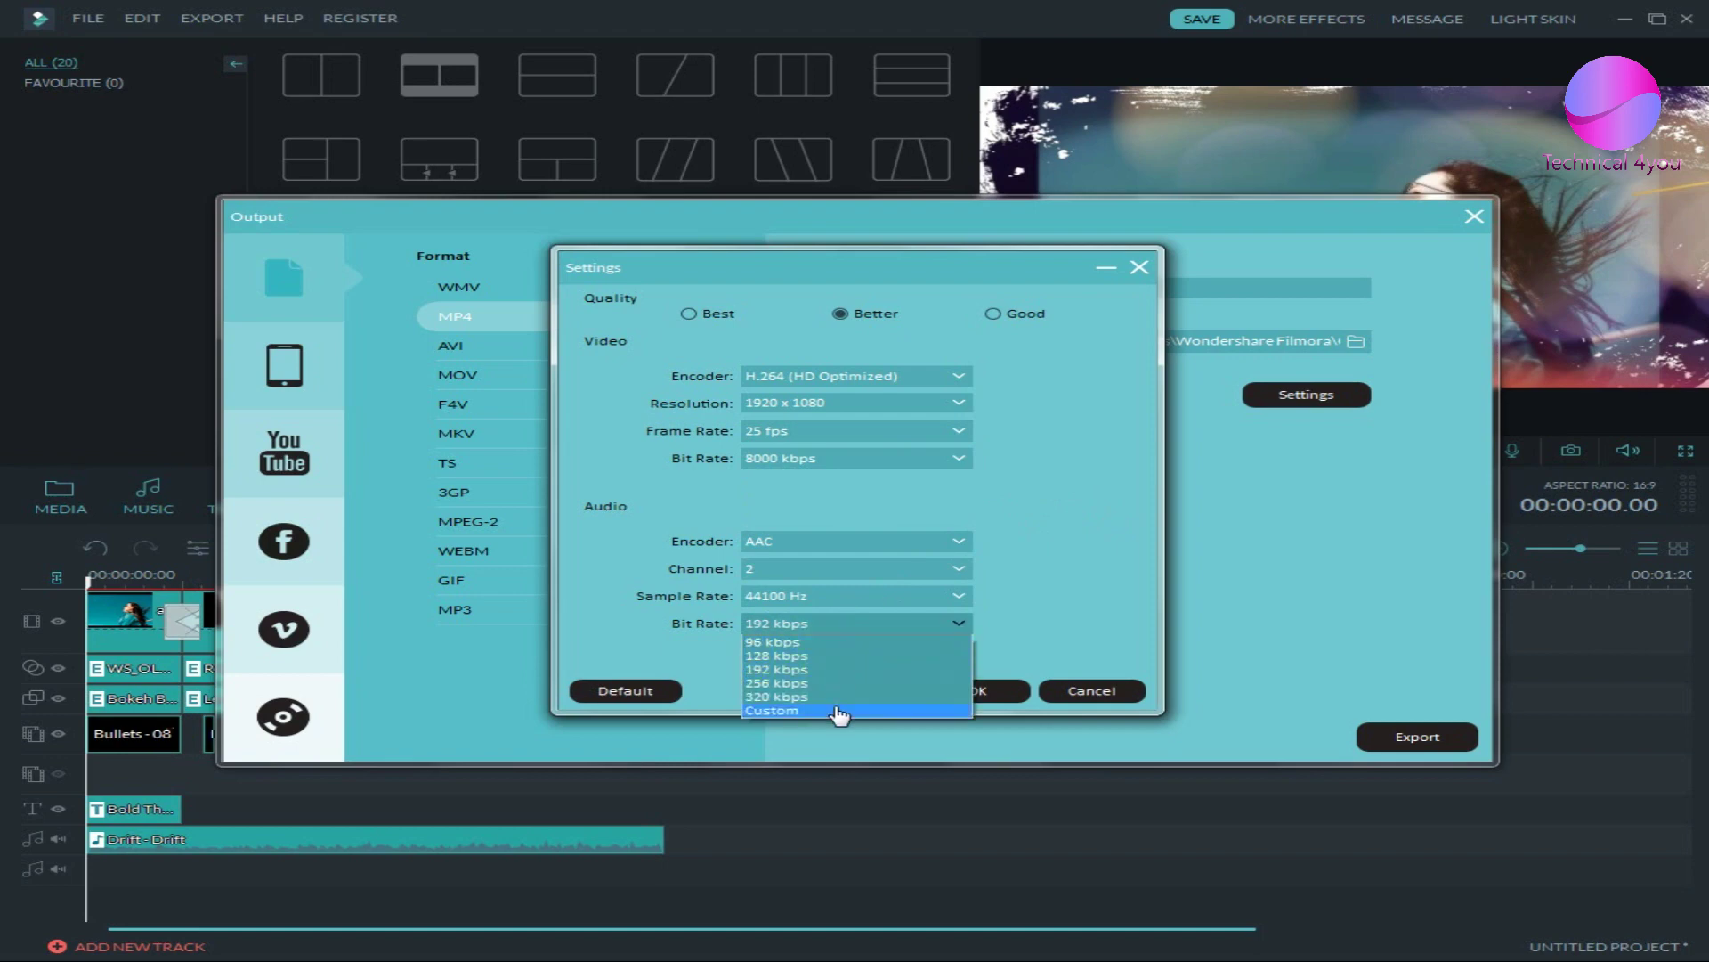
left_click(1085, 581)
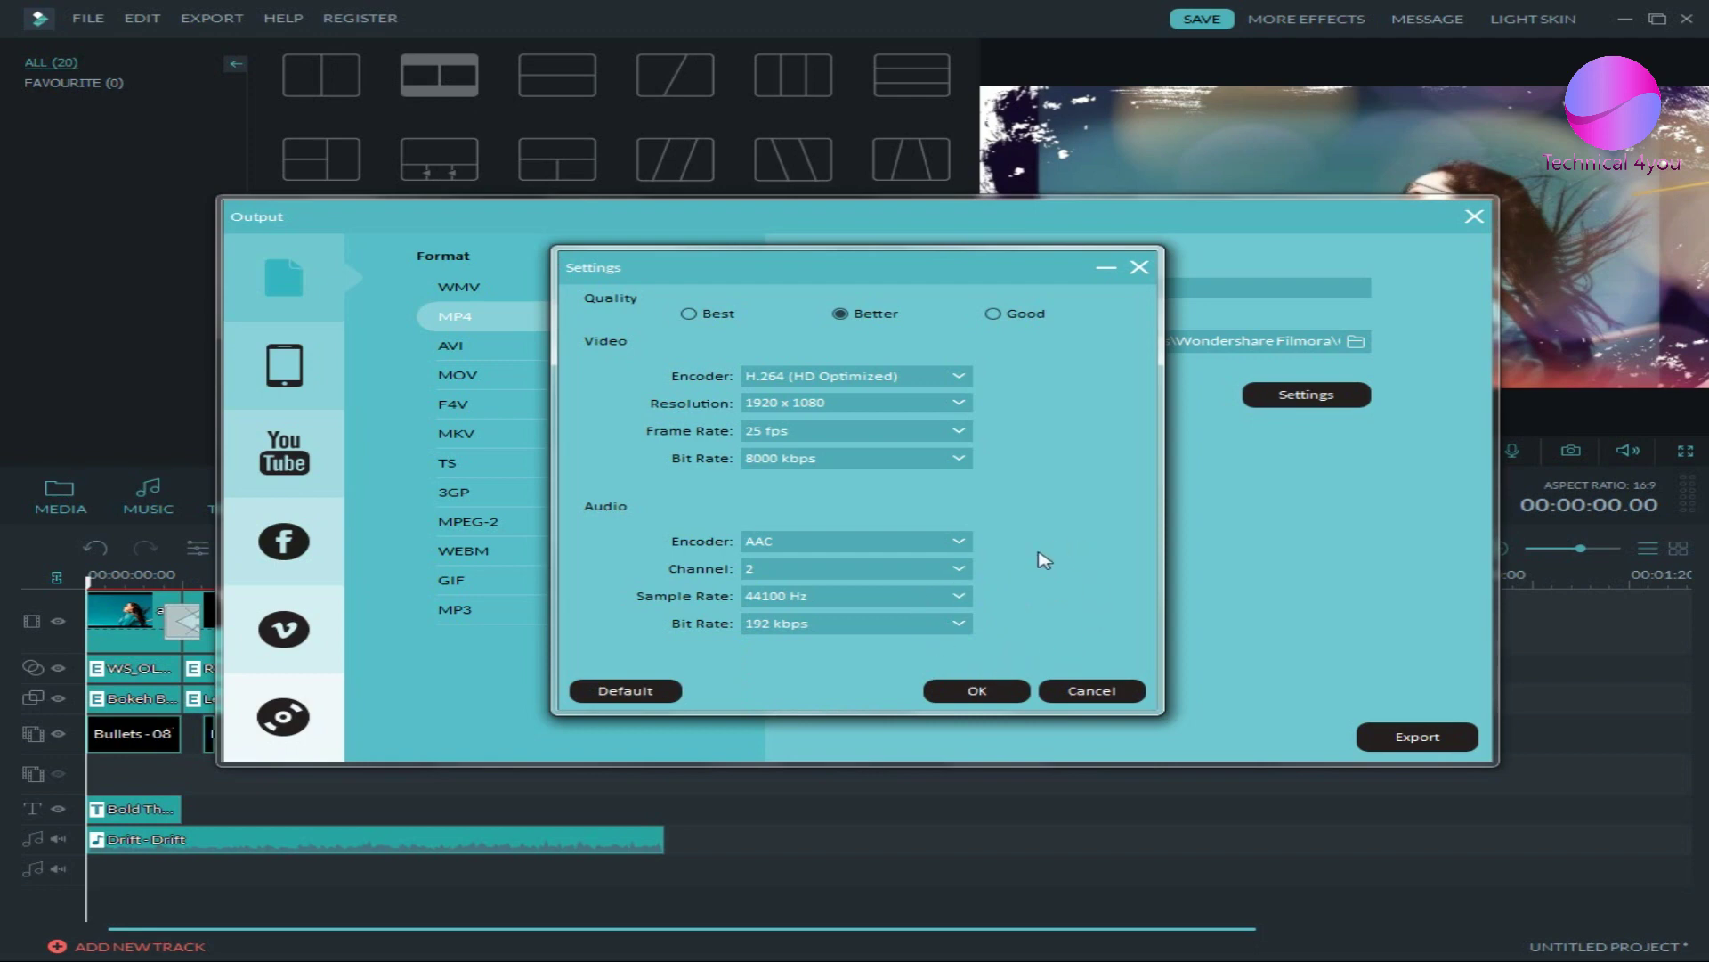
left_click(1015, 690)
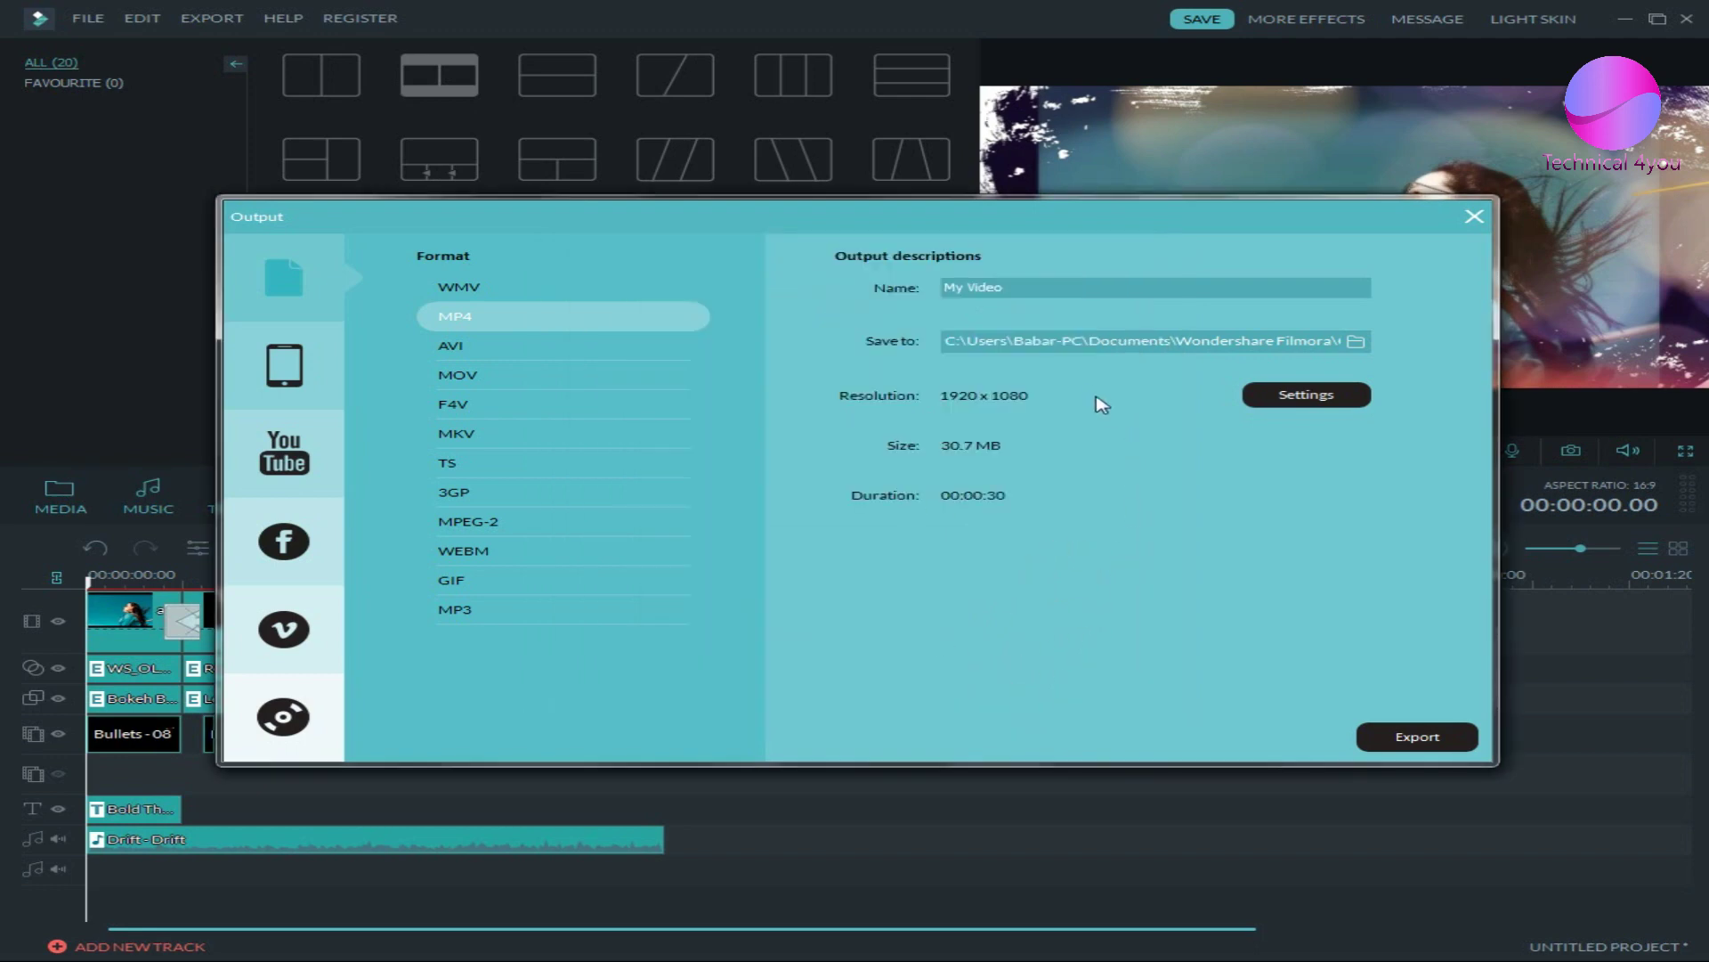